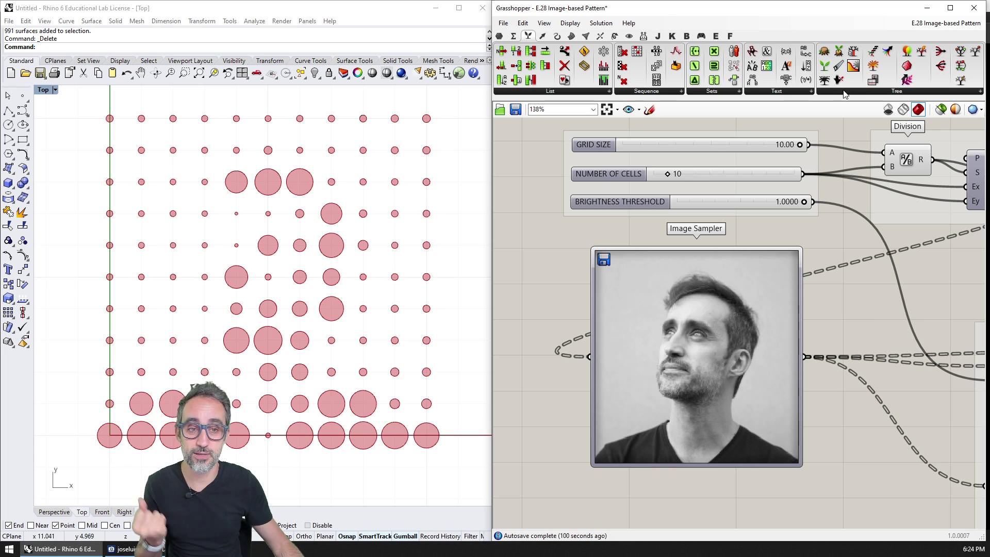
Set NUMBER OF CELLS to 65 and BRIGHTNESS THRESHOLD to about 0.68, leaving only darker areas
{"action": "left_click_drag", "start_coordinate": [666, 175], "coordinate": [751, 174]}
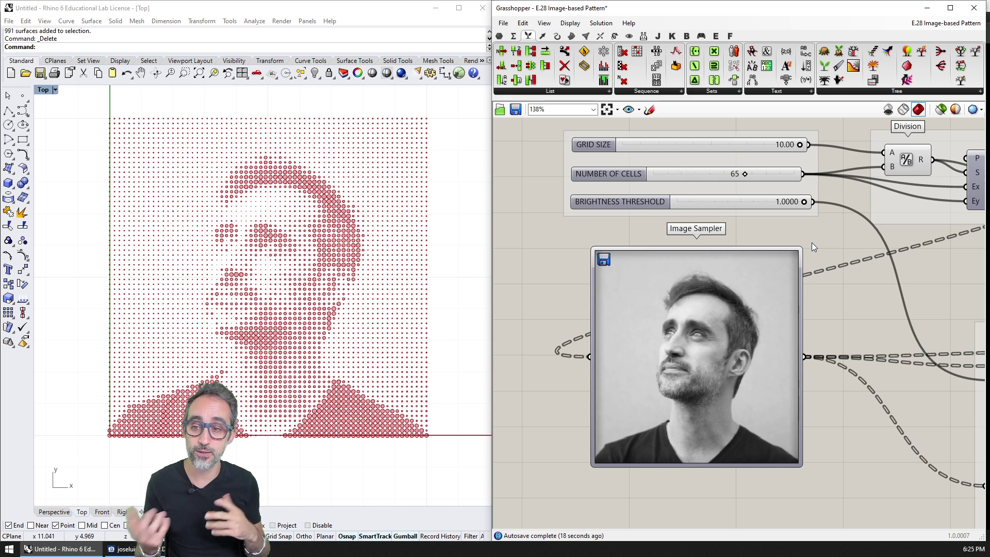
{"action": "double_click", "coordinate": [769, 205]}
{"action": "type", "text": "0.1"}
{"action": "key", "text": "Return"}
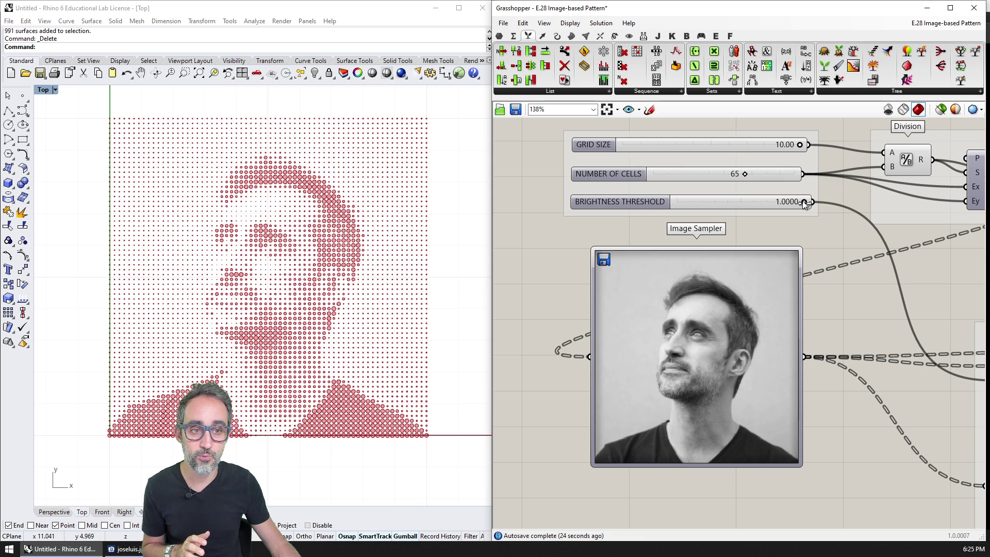
{"action": "left_click_drag", "start_coordinate": [805, 202], "coordinate": [791, 204]}
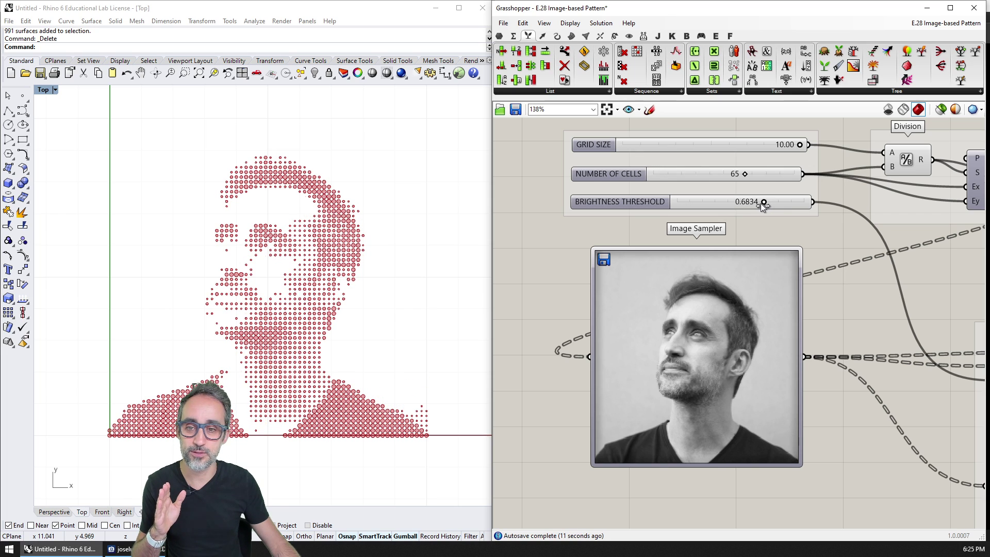
Zoom and pan the canvas to review the whole definition
{"action": "scroll", "coordinate": [827, 239], "scroll_direction": "down", "scroll_amount": 5}
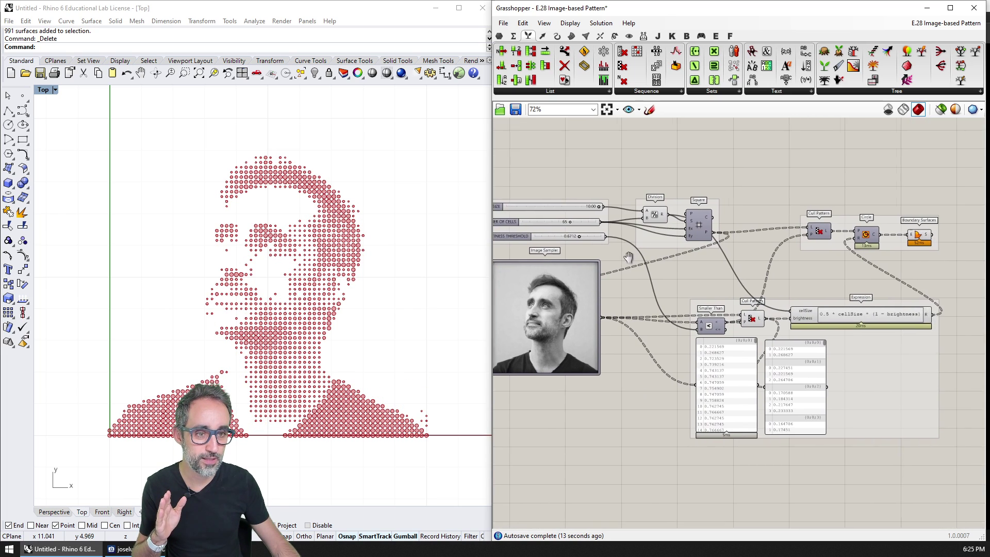
{"action": "mouse_move", "coordinate": [732, 277]}
{"action": "right_mouse_down"}
{"action": "mouse_move", "coordinate": [613, 253]}
{"action": "mouse_move", "coordinate": [647, 268]}
{"action": "right_mouse_up"}
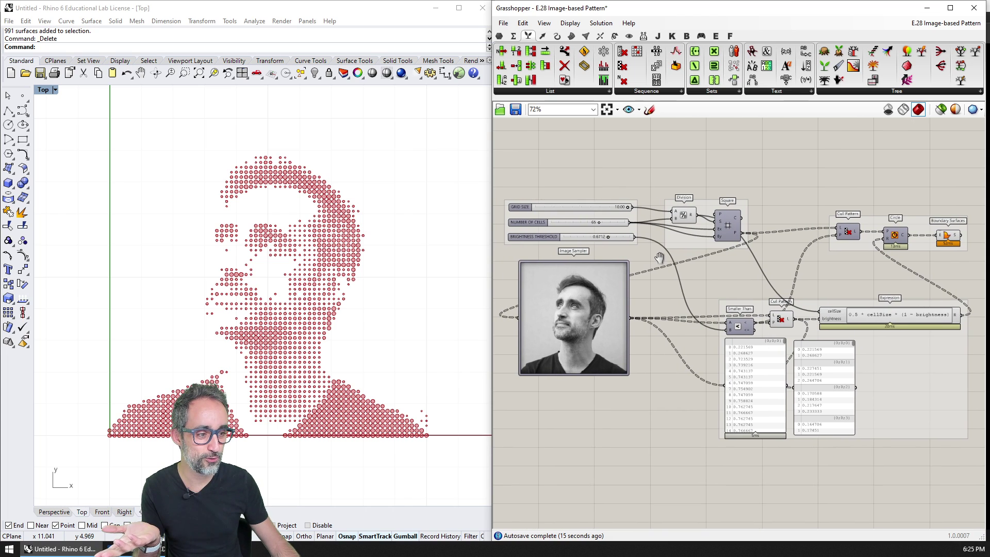
{"action": "scroll", "coordinate": [648, 269], "scroll_direction": "up", "scroll_amount": 3}
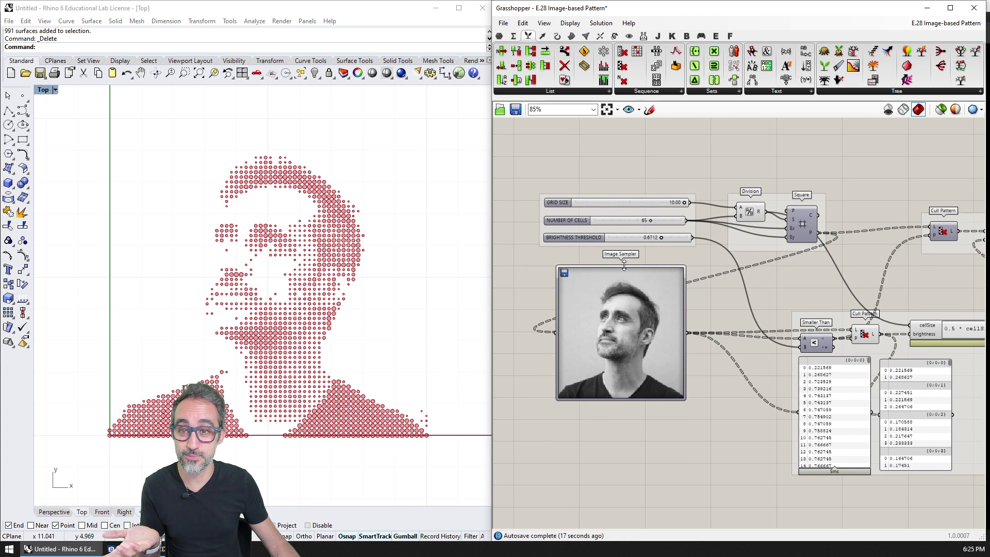
{"action": "scroll", "coordinate": [639, 272], "scroll_direction": "up", "scroll_amount": 3}
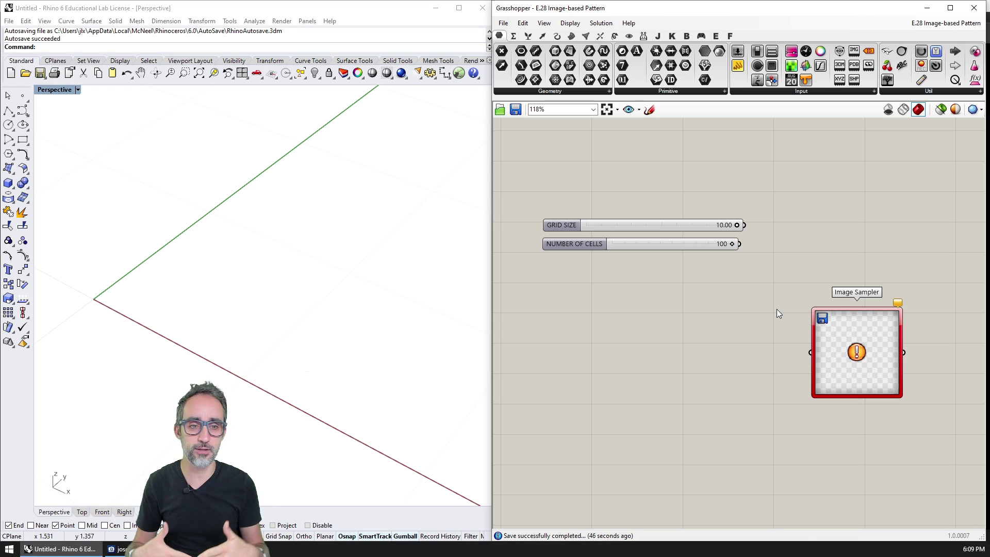
Delete the existing Image Sampler from the definition
{"action": "mouse_move", "coordinate": [742, 423]}
{"action": "right_mouse_down"}
{"action": "mouse_move", "coordinate": [713, 345]}
{"action": "mouse_move", "coordinate": [759, 335]}
{"action": "right_mouse_up"}
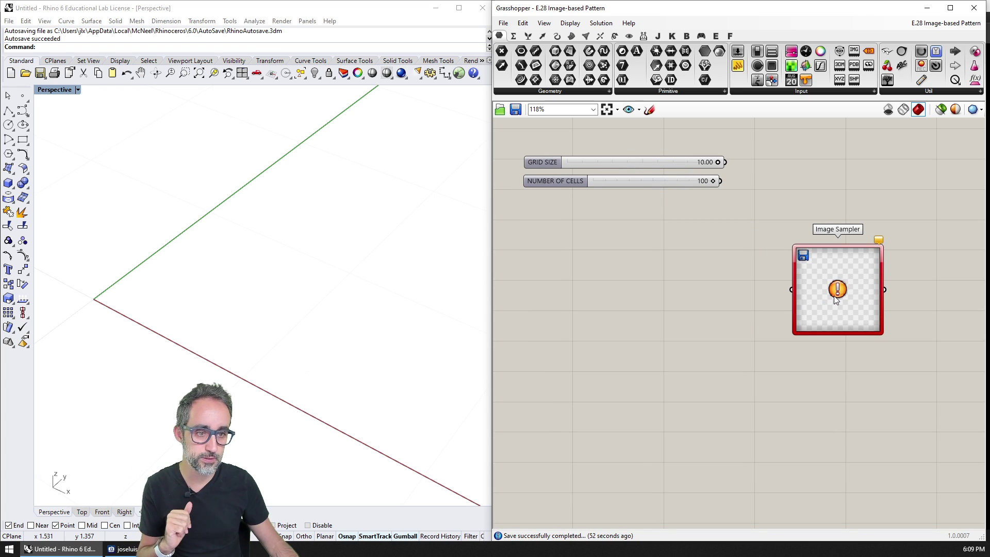
{"action": "scroll", "coordinate": [836, 298], "scroll_direction": "up", "scroll_amount": 2}
{"action": "left_click", "coordinate": [773, 299]}
{"action": "key", "text": "Delete"}
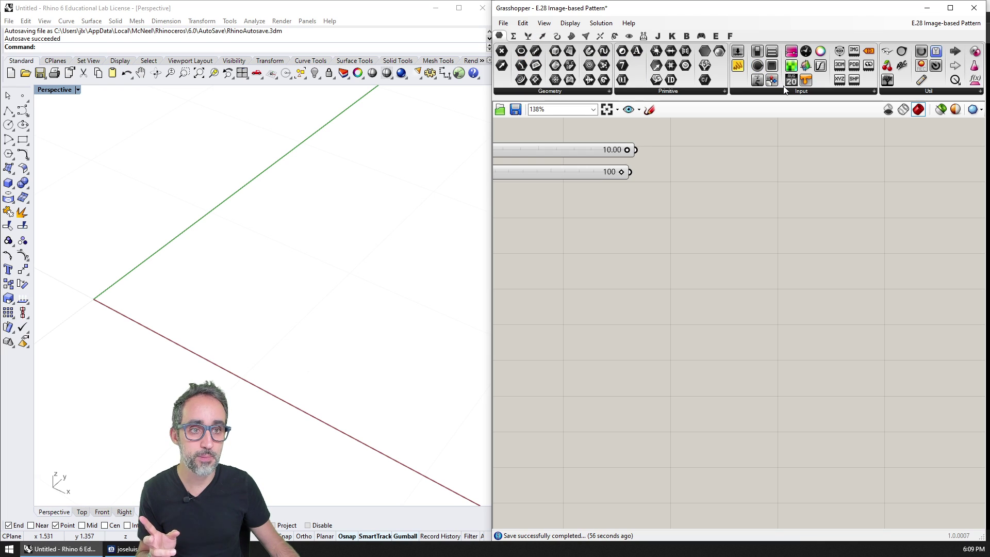
Add a new Image Sampler from Params > Input and enlarge its preview area
{"action": "left_click", "coordinate": [794, 91]}
{"action": "left_click", "coordinate": [834, 221]}
{"action": "left_click", "coordinate": [734, 294]}
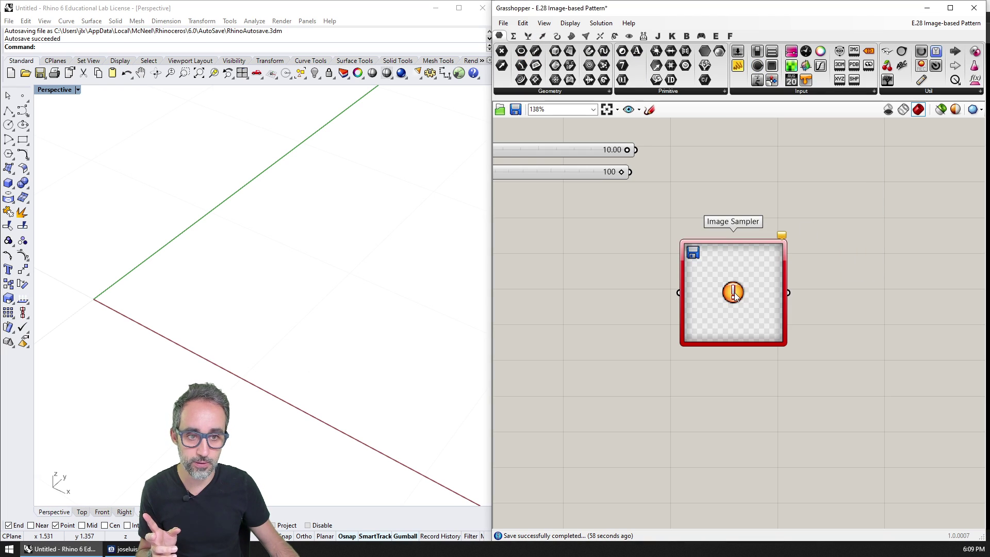
{"action": "mouse_move", "coordinate": [785, 343]}
{"action": "left_mouse_down"}
{"action": "mouse_move", "coordinate": [898, 441]}
{"action": "mouse_move", "coordinate": [885, 441]}
{"action": "left_mouse_up"}
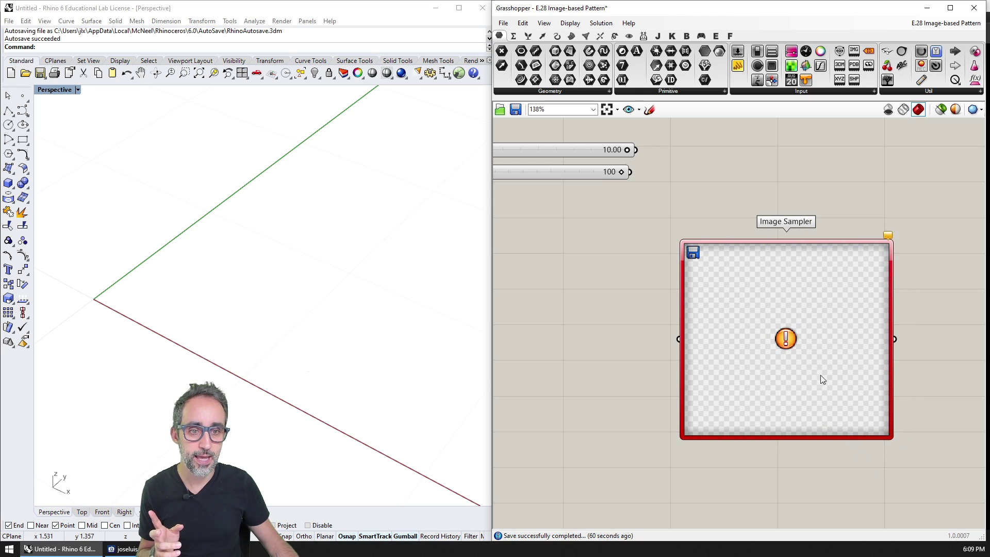
Load the portrait photo into the Image Sampler through its file path
{"action": "double_click", "coordinate": [806, 325]}
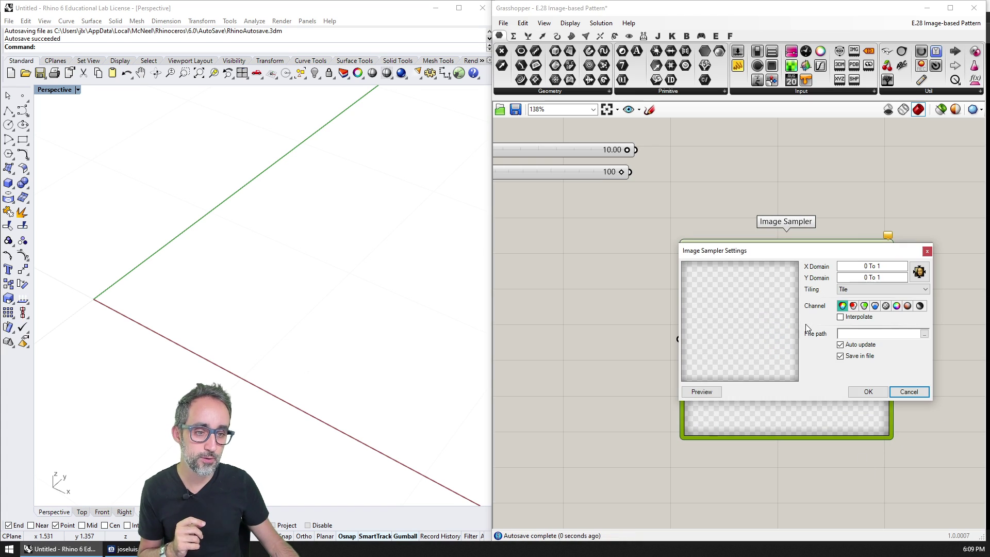
{"action": "left_click_drag", "start_coordinate": [814, 250], "coordinate": [707, 173]}
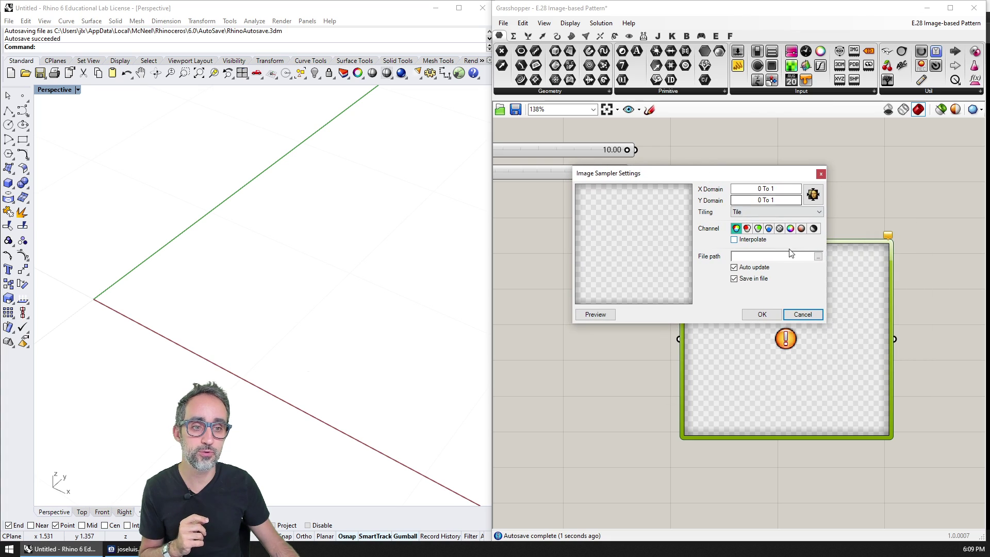
{"action": "left_click", "coordinate": [818, 256]}
{"action": "scroll", "coordinate": [583, 361], "scroll_direction": "down", "scroll_amount": 5}
{"action": "scroll", "coordinate": [582, 360], "scroll_direction": "down", "scroll_amount": 2}
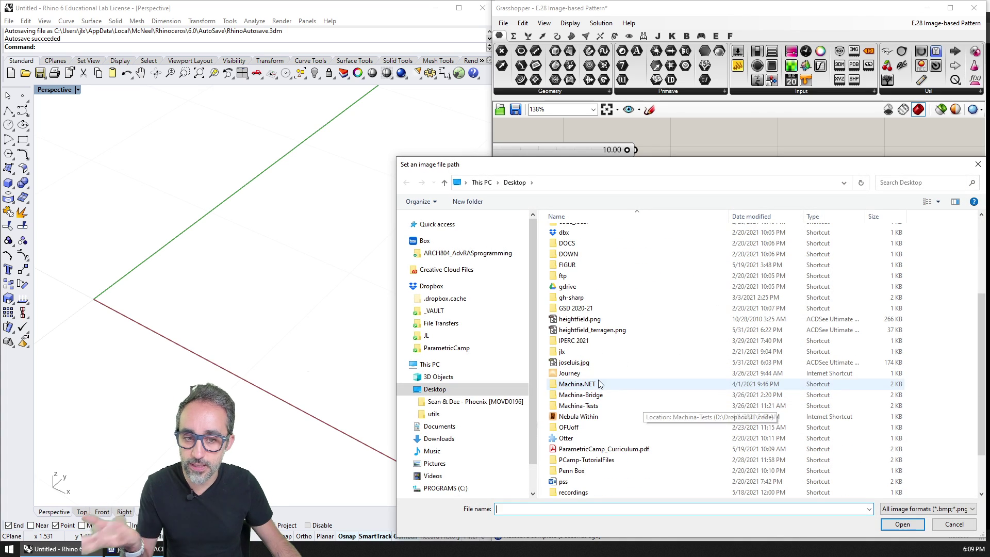
{"action": "double_click", "coordinate": [574, 362]}
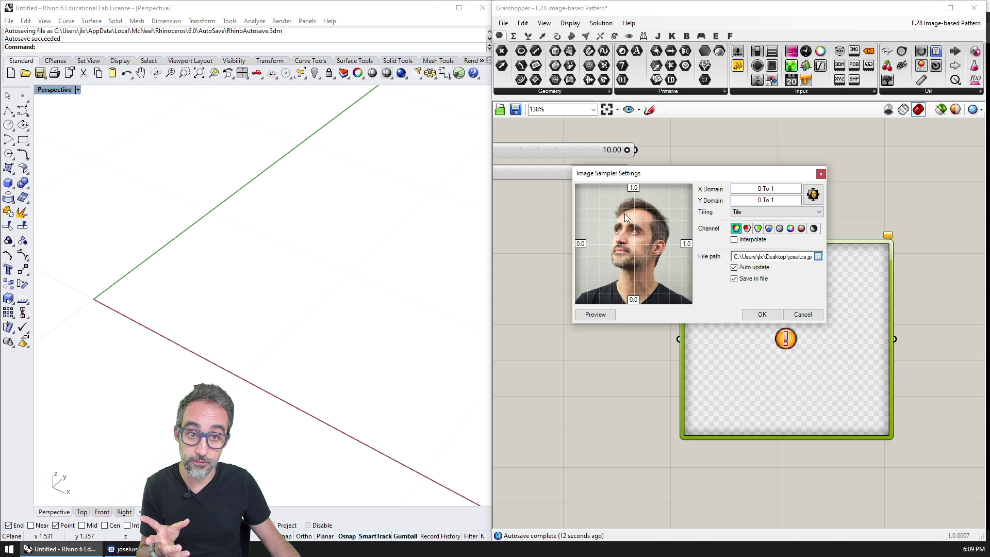
Set the sampler's X and Y domains to 0 To 10 and confirm
{"action": "left_click", "coordinate": [781, 187]}
{"action": "type", "text": "0"}
{"action": "left_click", "coordinate": [779, 200]}
{"action": "type", "text": "0"}
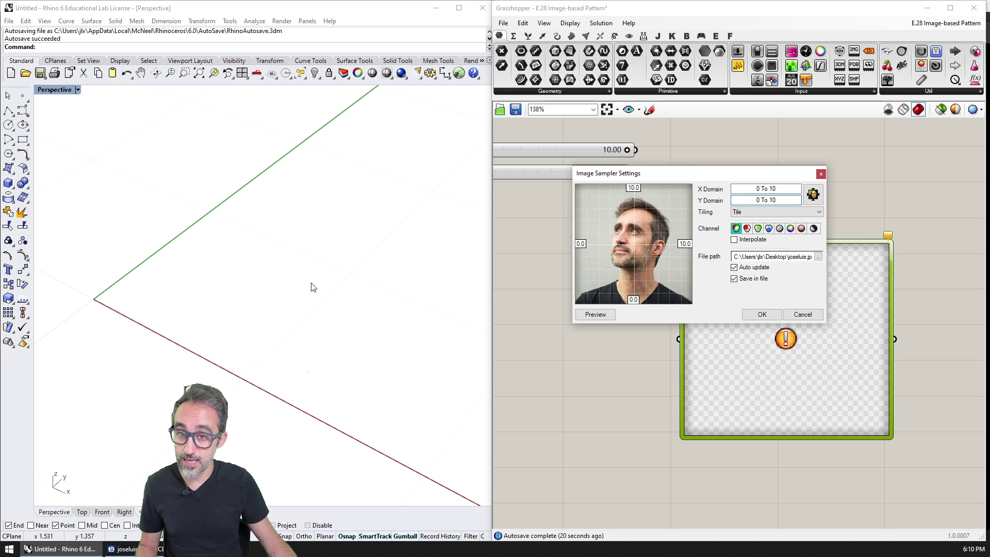
{"action": "left_click", "coordinate": [762, 314]}
{"action": "right_click_drag", "start_coordinate": [196, 293], "coordinate": [265, 244], "text": "shift"}
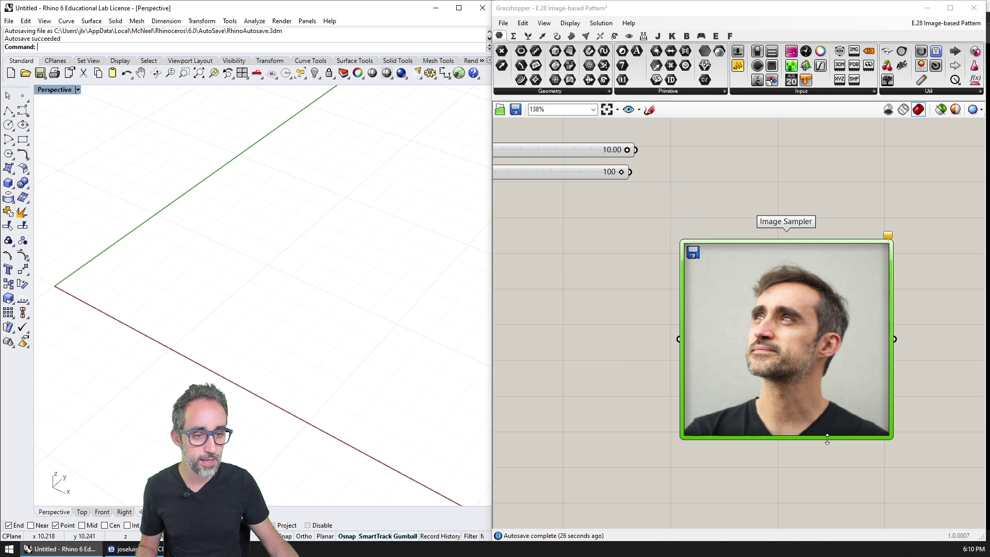
{"action": "left_click_drag", "start_coordinate": [827, 439], "coordinate": [826, 459]}
Switch the Image Sampler channel to Colour brightness
{"action": "double_click", "coordinate": [803, 373]}
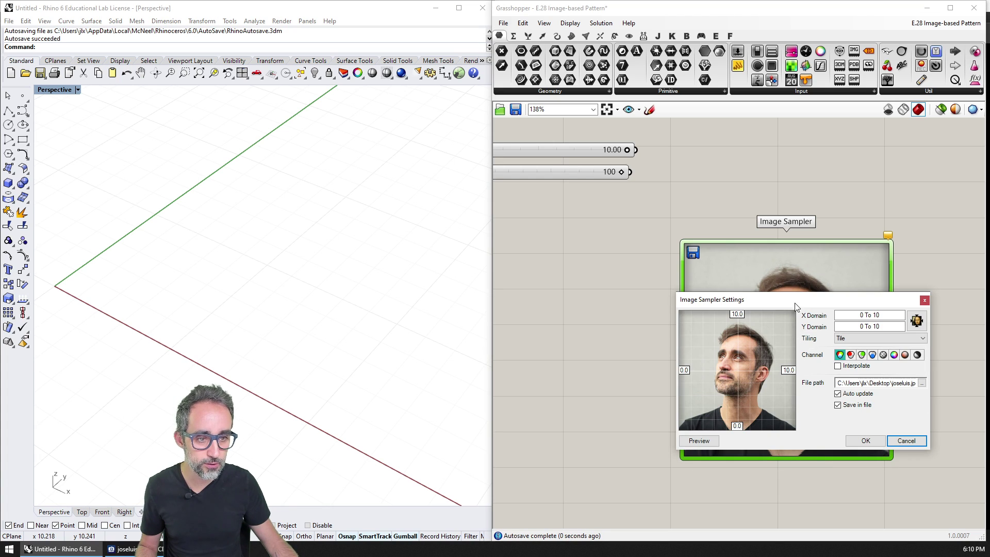
{"action": "mouse_move", "coordinate": [830, 299]}
{"action": "left_mouse_down"}
{"action": "mouse_move", "coordinate": [771, 184]}
{"action": "mouse_move", "coordinate": [764, 193]}
{"action": "left_mouse_up"}
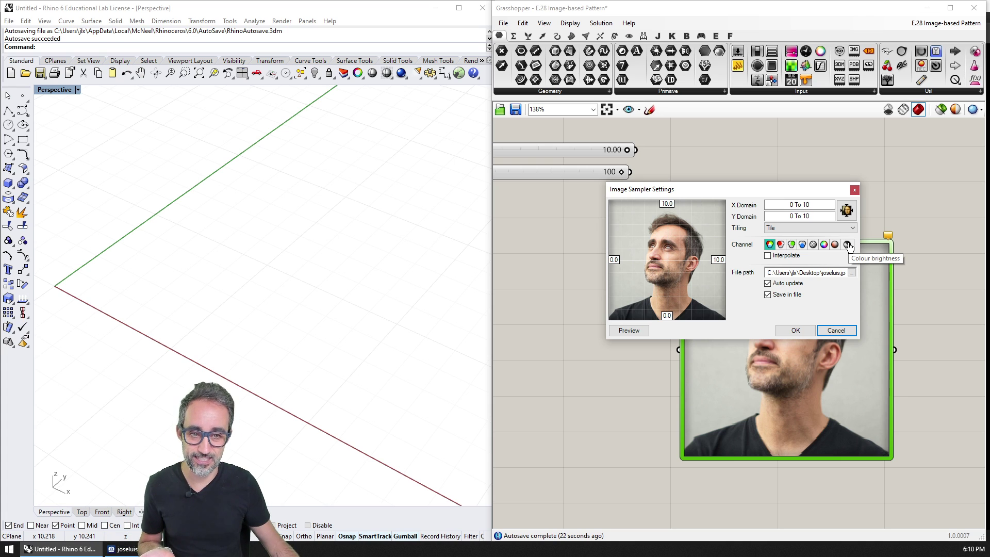
{"action": "left_click", "coordinate": [847, 244]}
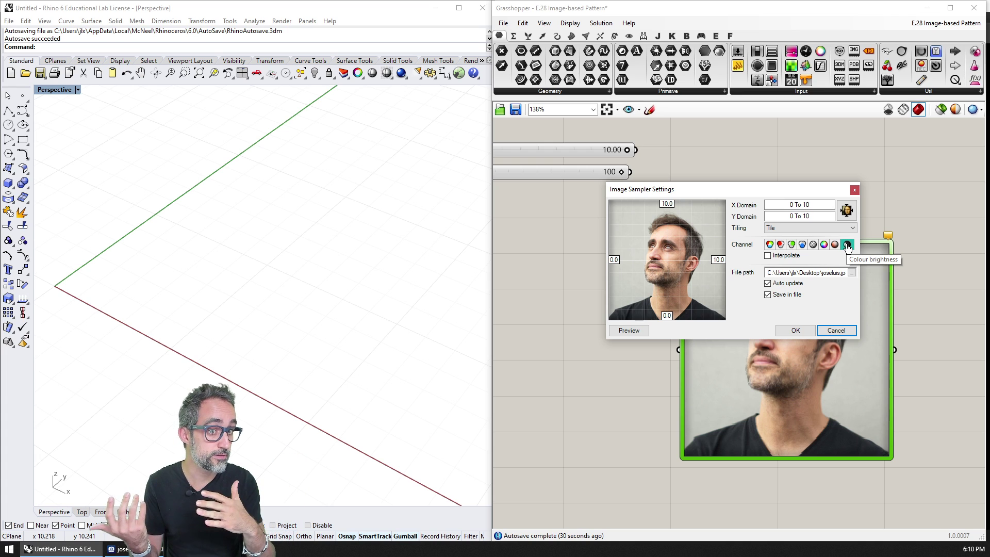
Apply the sampler settings and add a Panel to display sampled values
{"action": "left_click", "coordinate": [797, 331]}
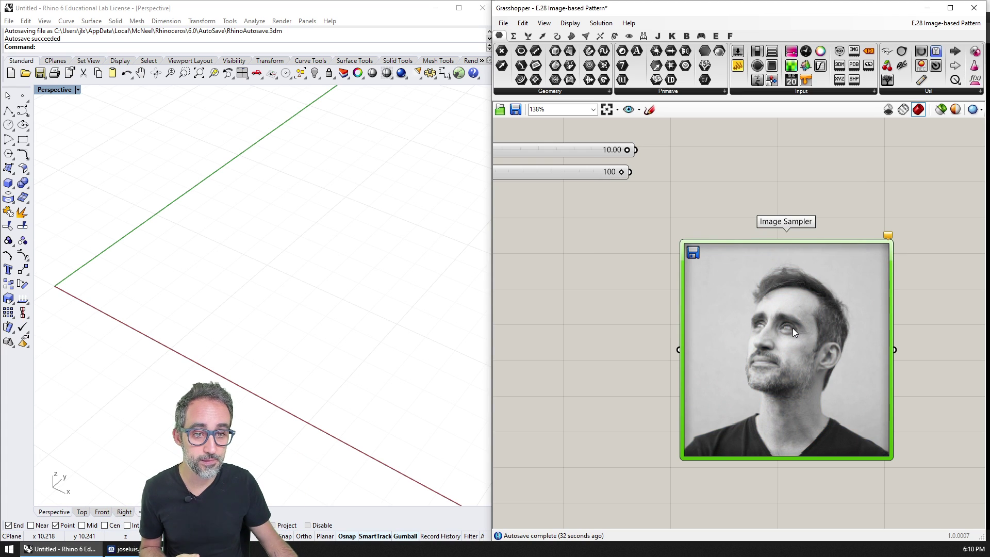
{"action": "scroll", "coordinate": [763, 328], "scroll_direction": "down", "scroll_amount": 2}
{"action": "right_click_drag", "start_coordinate": [883, 330], "coordinate": [840, 292]}
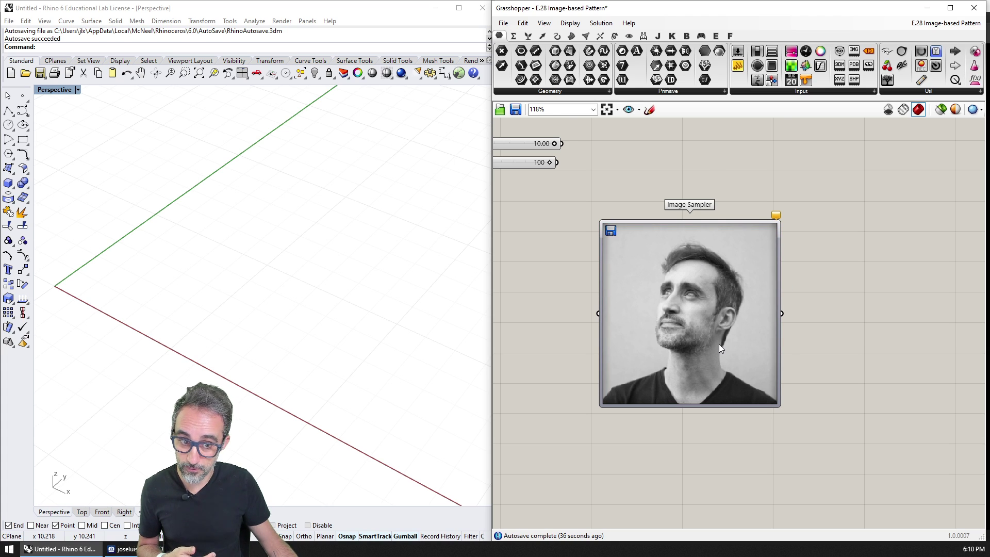
{"action": "scroll", "coordinate": [718, 344], "scroll_direction": "up", "scroll_amount": 1}
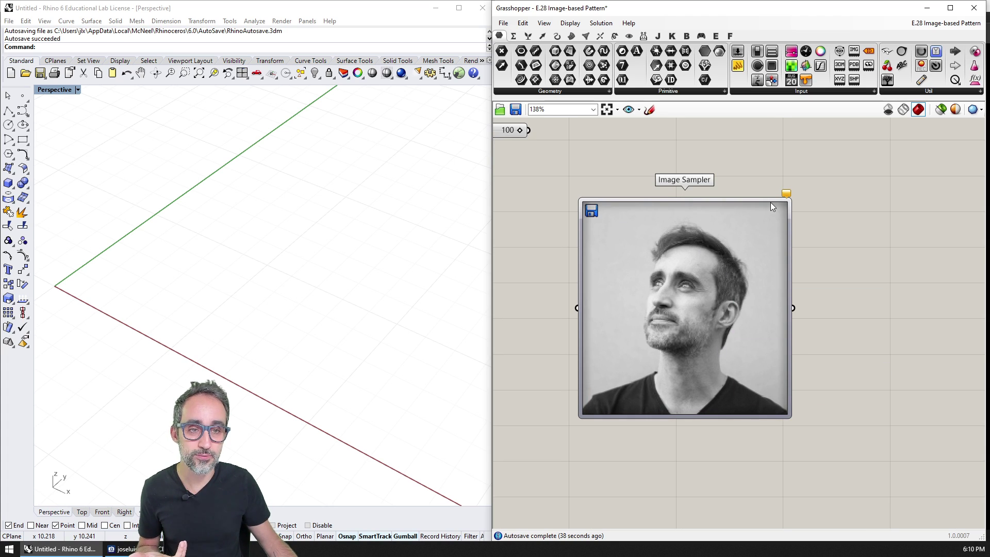
{"action": "scroll", "coordinate": [729, 292], "scroll_direction": "down", "scroll_amount": 2}
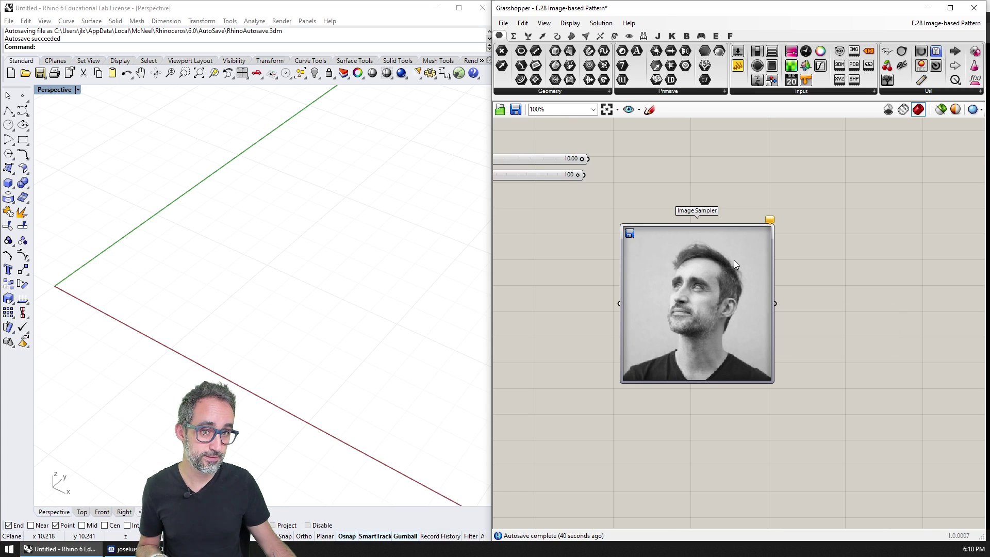
{"action": "mouse_move", "coordinate": [886, 310]}
{"action": "left_mouse_down"}
{"action": "mouse_move", "coordinate": [857, 308]}
{"action": "mouse_move", "coordinate": [964, 406]}
{"action": "left_mouse_up"}
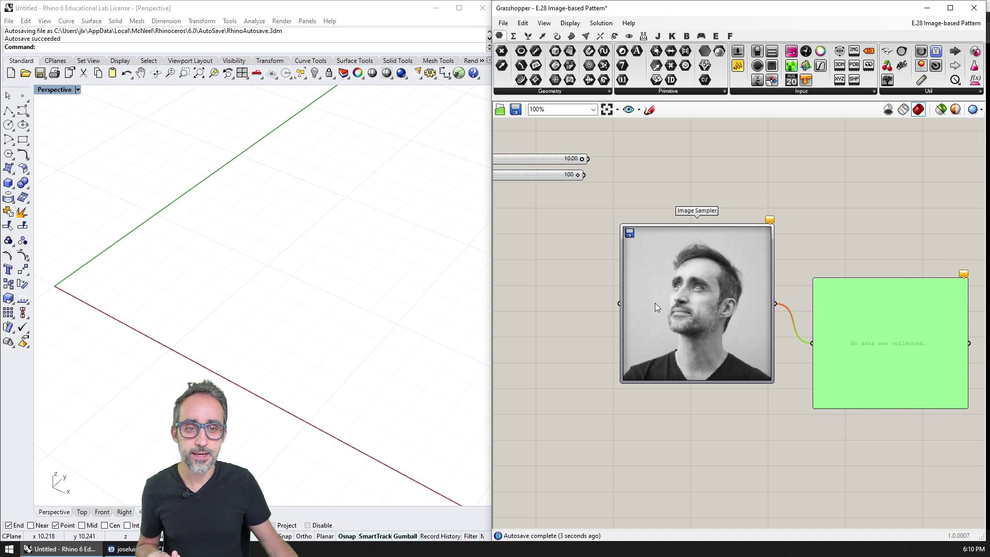
Reposition the Image Sampler and recheck its settings without changing them
{"action": "right_click_drag", "start_coordinate": [660, 305], "coordinate": [747, 322]}
{"action": "left_click_drag", "start_coordinate": [758, 300], "coordinate": [775, 338]}
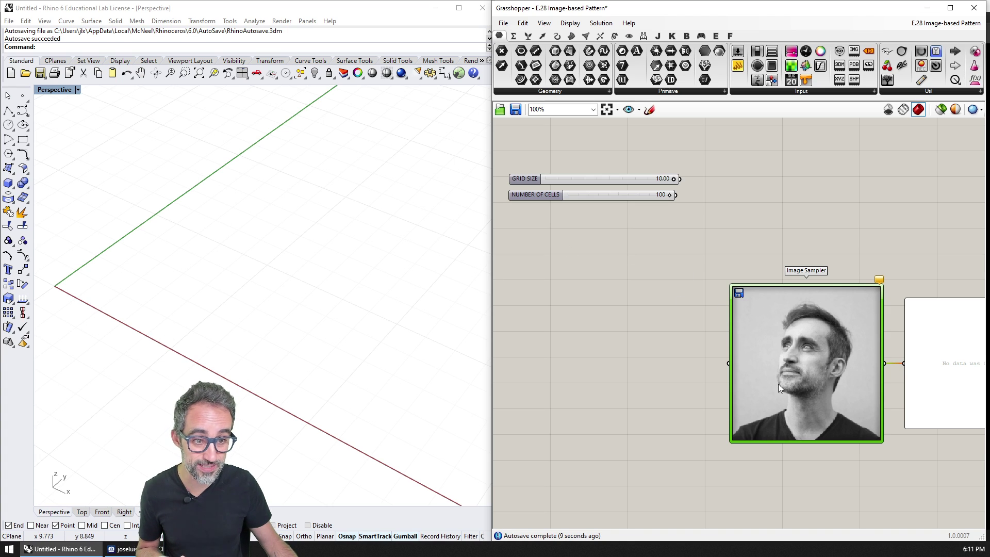
{"action": "scroll", "coordinate": [788, 382], "scroll_direction": "up", "scroll_amount": 3}
{"action": "right_click_drag", "start_coordinate": [812, 410], "coordinate": [649, 286]}
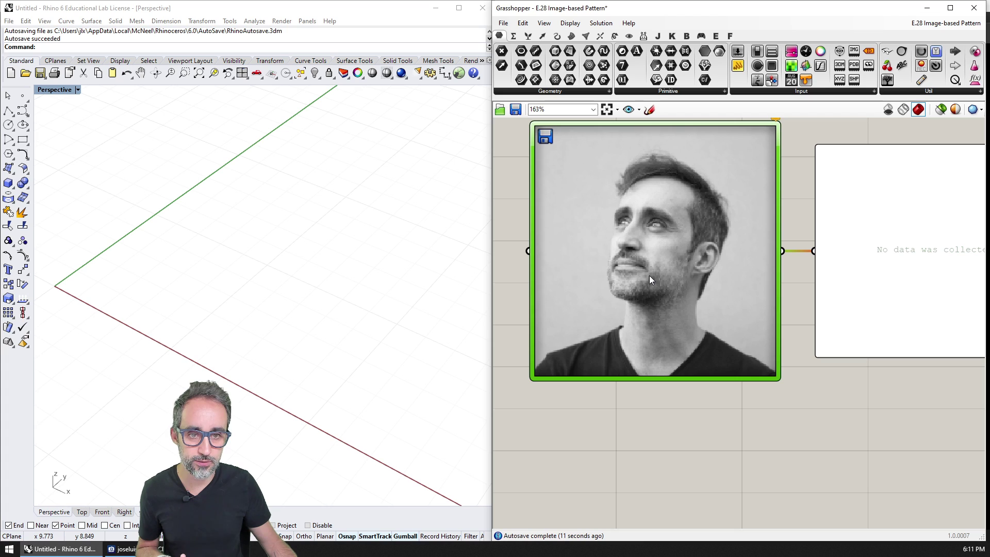
{"action": "double_click", "coordinate": [650, 276]}
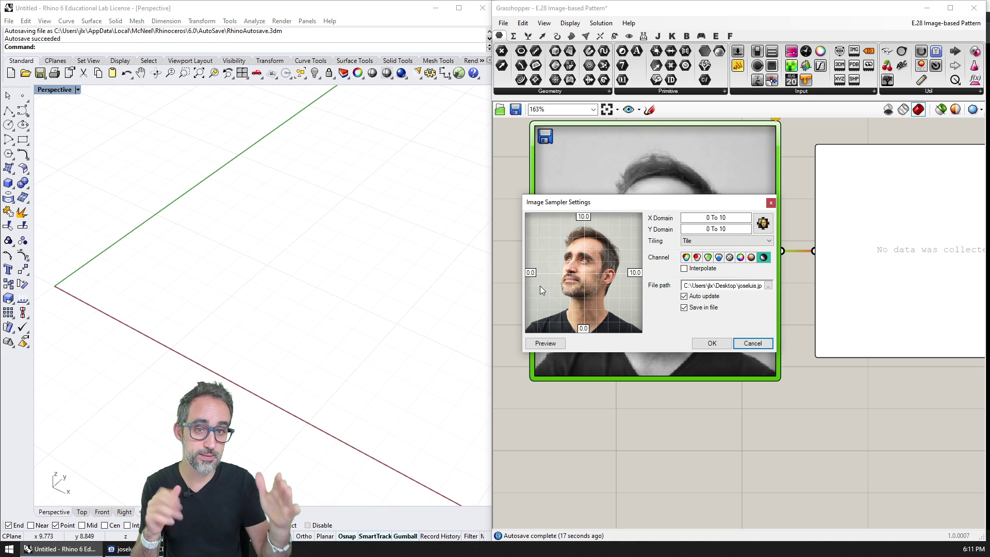
{"action": "left_click", "coordinate": [712, 343]}
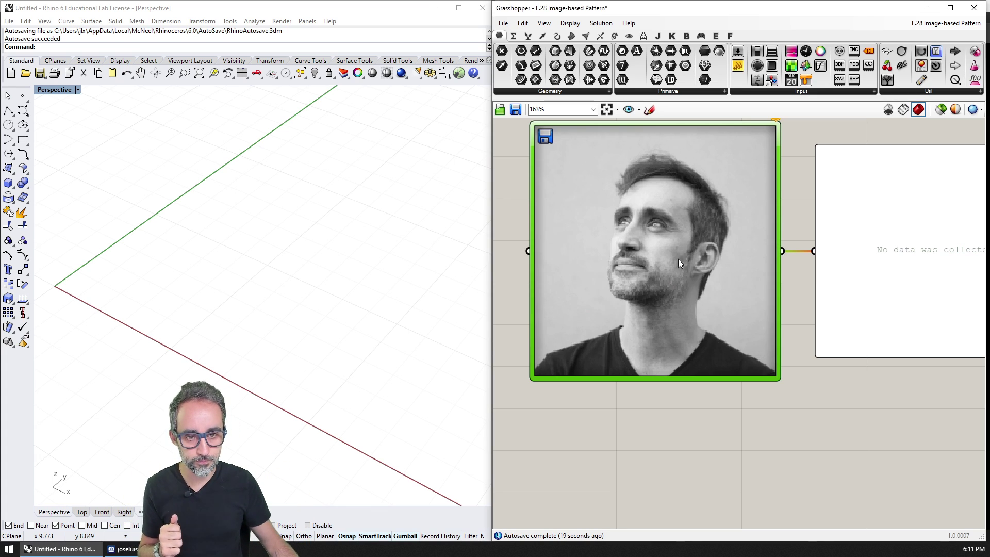
{"action": "scroll", "coordinate": [660, 222], "scroll_direction": "down", "scroll_amount": 2}
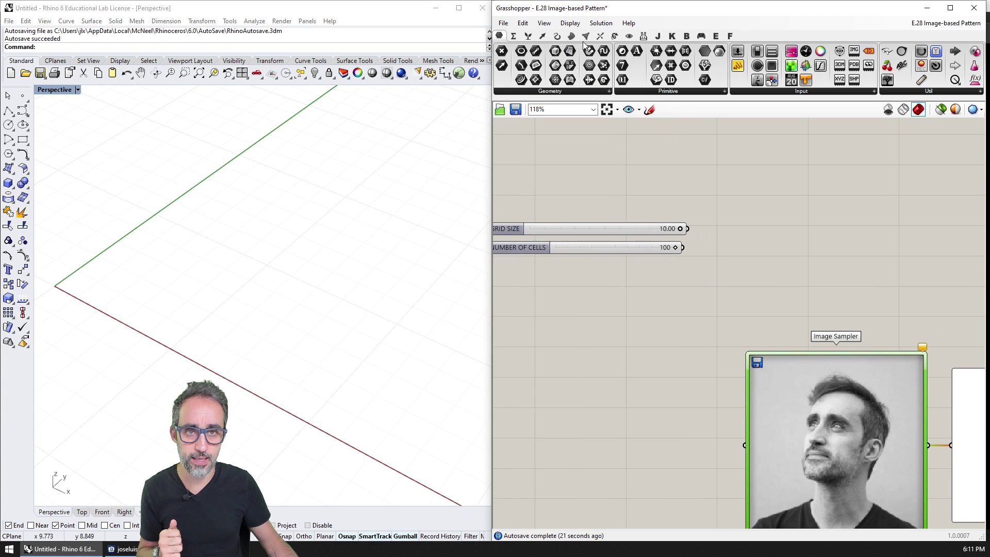
Add a Square grid with NUMBER OF CELLS, set to 10, driving Ex and Ey
{"action": "left_click", "coordinate": [542, 36]}
{"action": "left_click", "coordinate": [613, 90]}
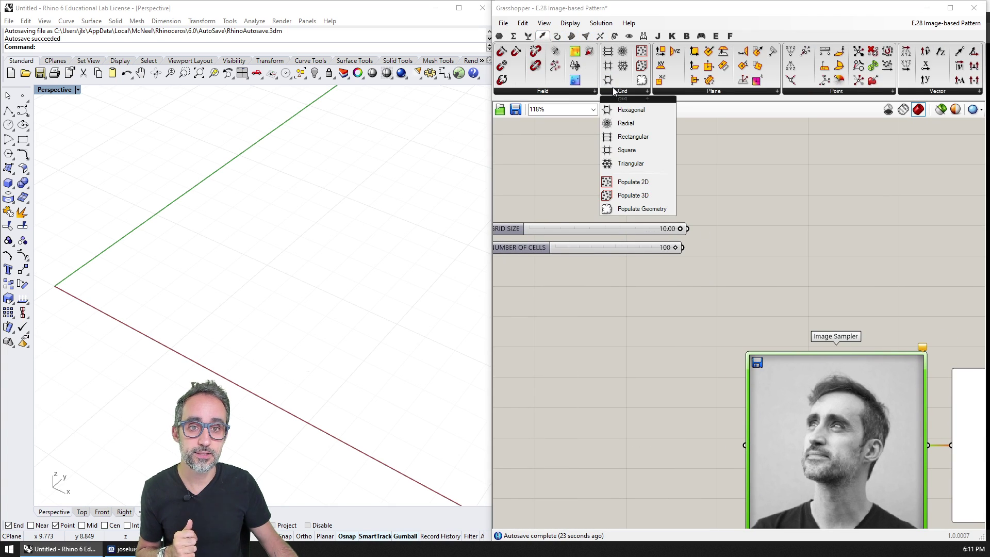
{"action": "left_click_drag", "start_coordinate": [626, 150], "coordinate": [803, 250]}
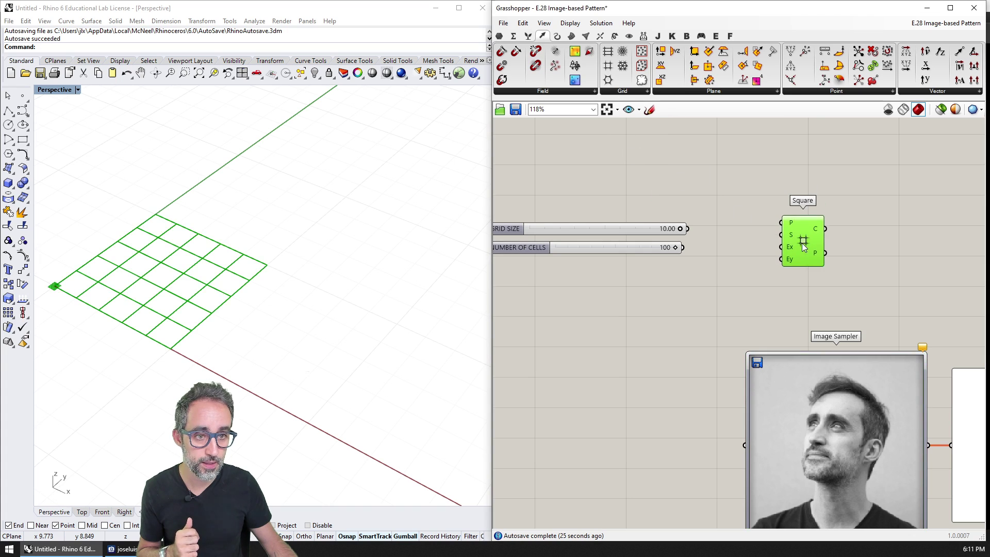
{"action": "scroll", "coordinate": [784, 242], "scroll_direction": "up", "scroll_amount": 2}
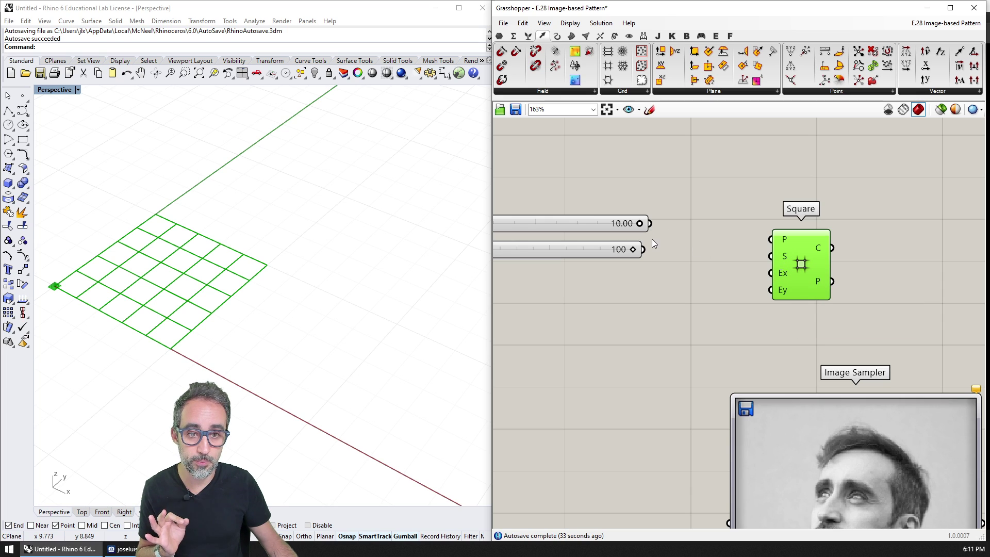
{"action": "mouse_move", "coordinate": [643, 249]}
{"action": "left_mouse_down"}
{"action": "mouse_move", "coordinate": [770, 277]}
{"action": "mouse_move", "coordinate": [769, 289]}
{"action": "left_mouse_up"}
{"action": "right_click_drag", "start_coordinate": [582, 252], "coordinate": [691, 246]}
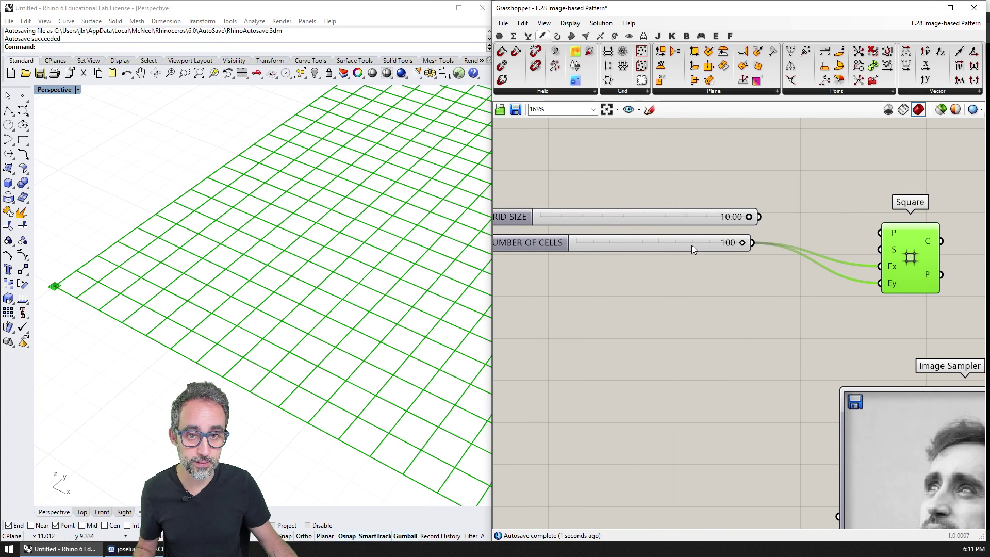
{"action": "double_click", "coordinate": [692, 246]}
{"action": "type", "text": "10"}
{"action": "key", "text": "Return"}
Feed a Division of GRID SIZE by cell count into the grid's size S
{"action": "right_click_drag", "start_coordinate": [392, 289], "coordinate": [409, 287]}
{"action": "scroll", "coordinate": [410, 287], "scroll_direction": "down", "scroll_amount": 3}
{"action": "right_click_drag", "start_coordinate": [747, 283], "coordinate": [705, 279]}
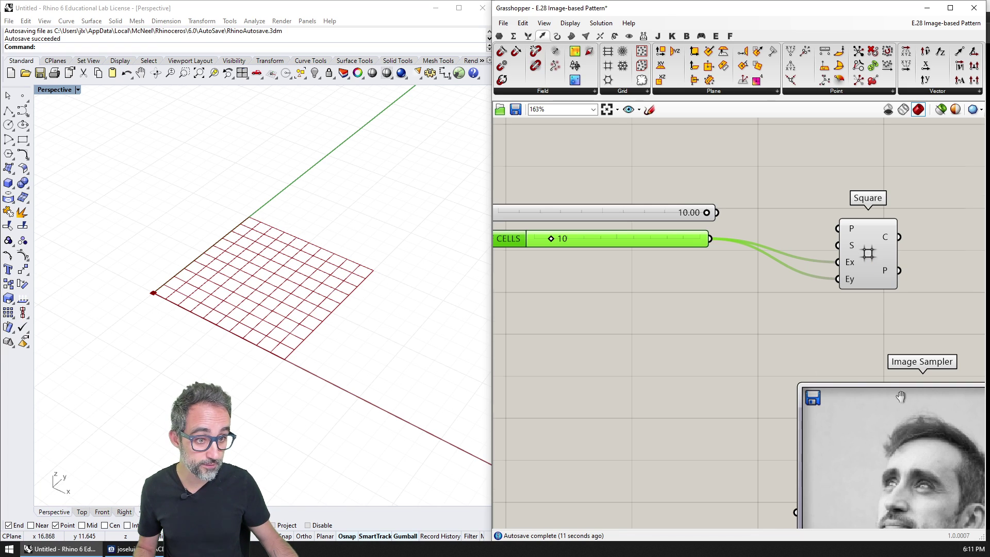
{"action": "right_click_drag", "start_coordinate": [889, 386], "coordinate": [610, 269]}
{"action": "mouse_move", "coordinate": [809, 270]}
{"action": "right_mouse_down"}
{"action": "mouse_move", "coordinate": [720, 243]}
{"action": "mouse_move", "coordinate": [644, 295]}
{"action": "right_mouse_up"}
{"action": "double_click", "coordinate": [837, 212]}
{"action": "type", "text": "divis"}
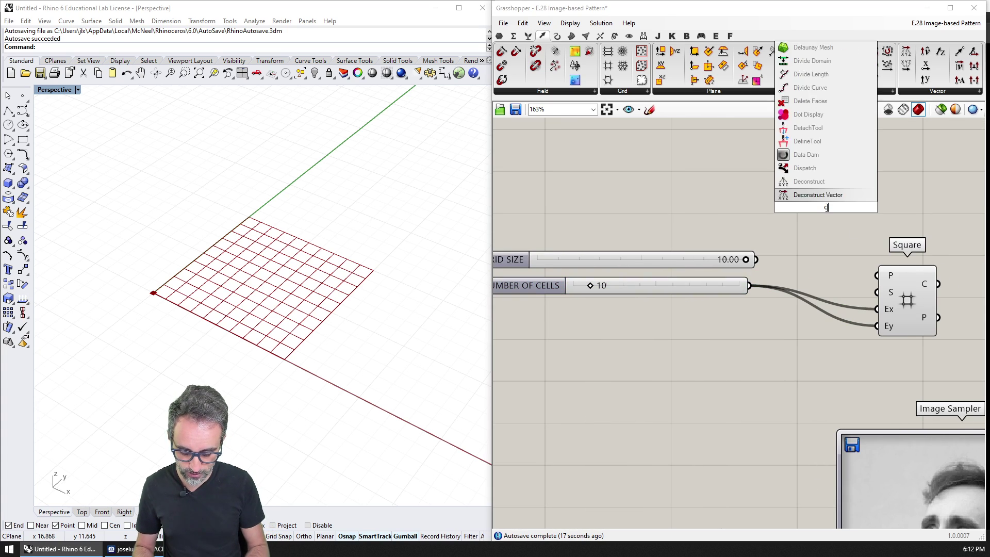
{"action": "key", "text": "Return"}
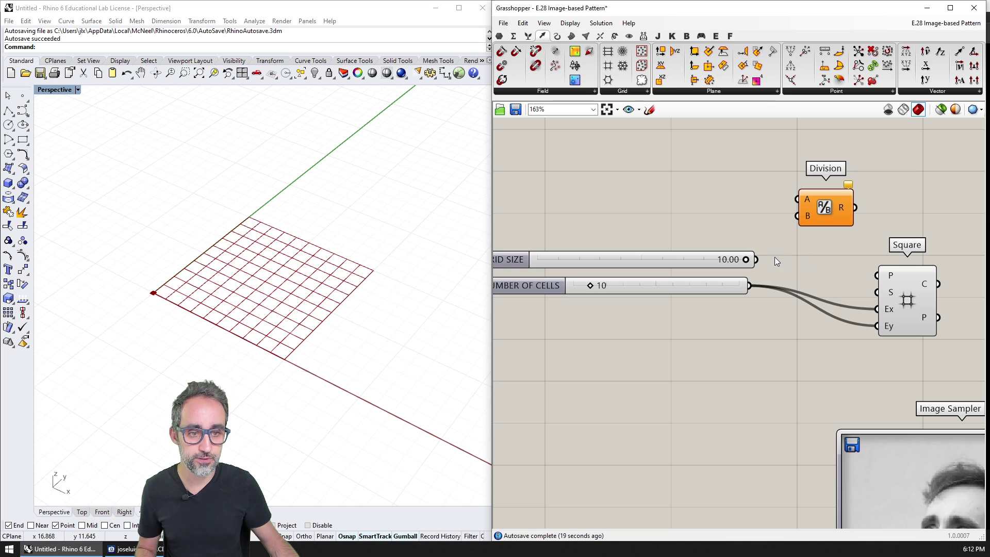
{"action": "right_click_drag", "start_coordinate": [763, 259], "coordinate": [809, 256]}
{"action": "mouse_move", "coordinate": [802, 256]}
{"action": "left_mouse_down"}
{"action": "mouse_move", "coordinate": [827, 213]}
{"action": "mouse_move", "coordinate": [870, 252]}
{"action": "left_mouse_up"}
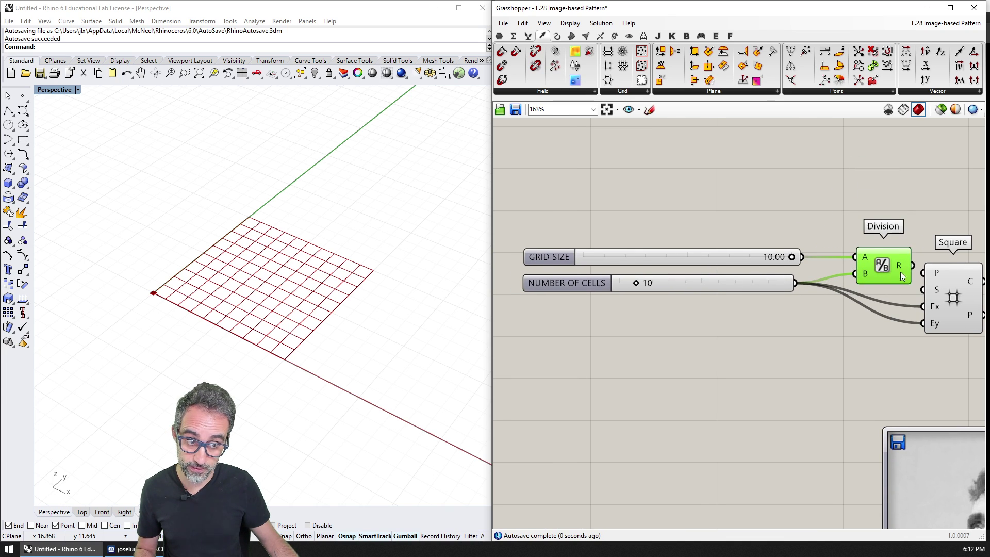
{"action": "right_click_drag", "start_coordinate": [856, 274], "coordinate": [749, 266]}
Tidy the Division component and reset NUMBER OF CELLS to 10 after testing values
{"action": "left_click", "coordinate": [911, 287]}
{"action": "left_click_drag", "start_coordinate": [797, 263], "coordinate": [803, 263]}
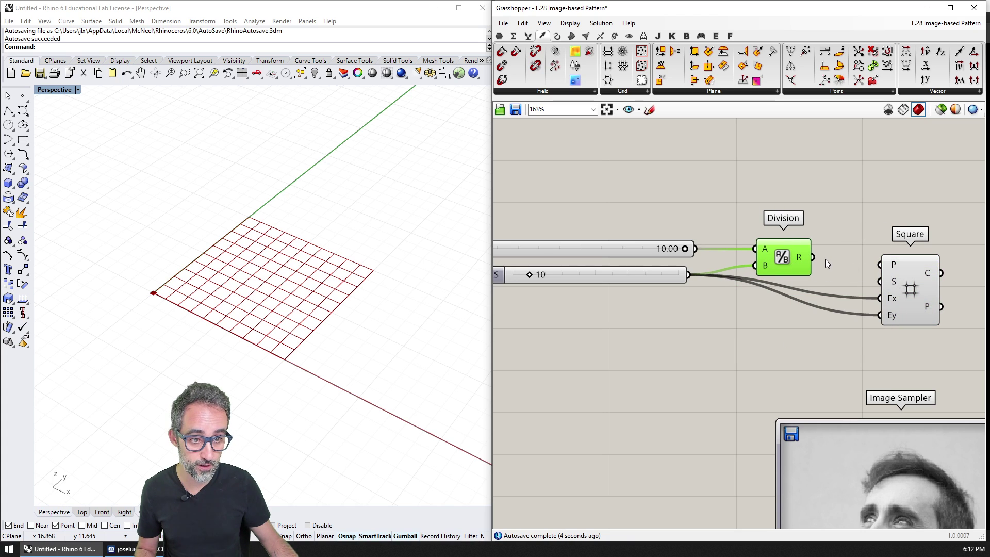
{"action": "left_click_drag", "start_coordinate": [787, 256], "coordinate": [814, 256]}
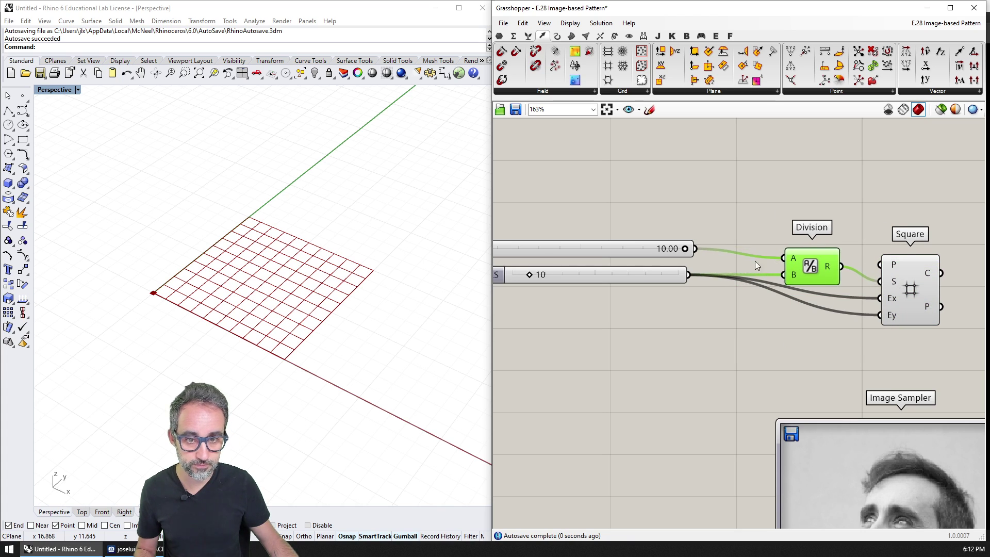
{"action": "mouse_move", "coordinate": [625, 279]}
{"action": "left_mouse_down"}
{"action": "mouse_move", "coordinate": [668, 282]}
{"action": "mouse_move", "coordinate": [614, 280]}
{"action": "mouse_move", "coordinate": [639, 282]}
{"action": "mouse_move", "coordinate": [630, 282]}
{"action": "left_mouse_up"}
{"action": "double_click", "coordinate": [659, 282]}
{"action": "type", "text": "10"}
{"action": "key", "text": "Return"}
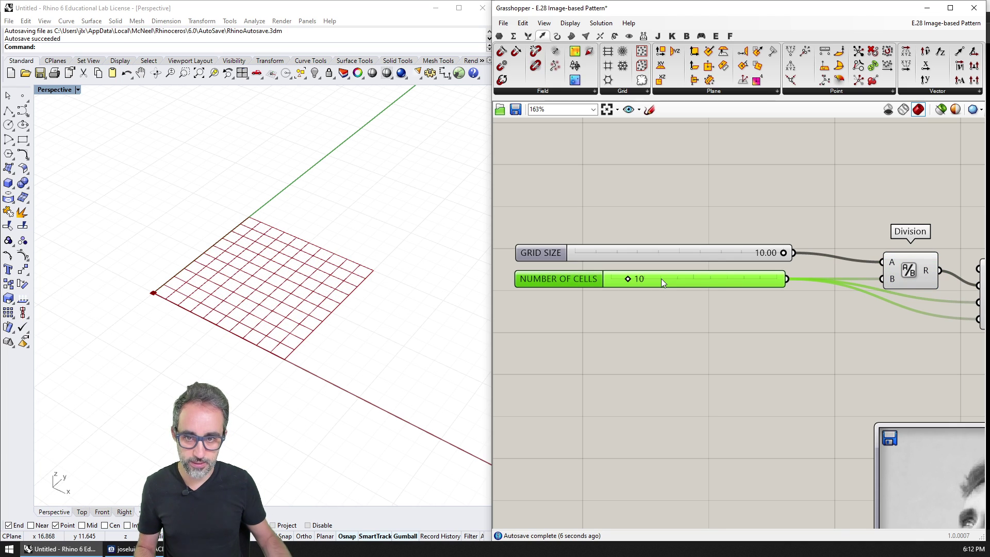
{"action": "right_click_drag", "start_coordinate": [673, 332], "coordinate": [601, 267]}
Copy a Panel and wire the Square grid points into it as a point list
{"action": "scroll", "coordinate": [601, 267], "scroll_direction": "down", "scroll_amount": 2}
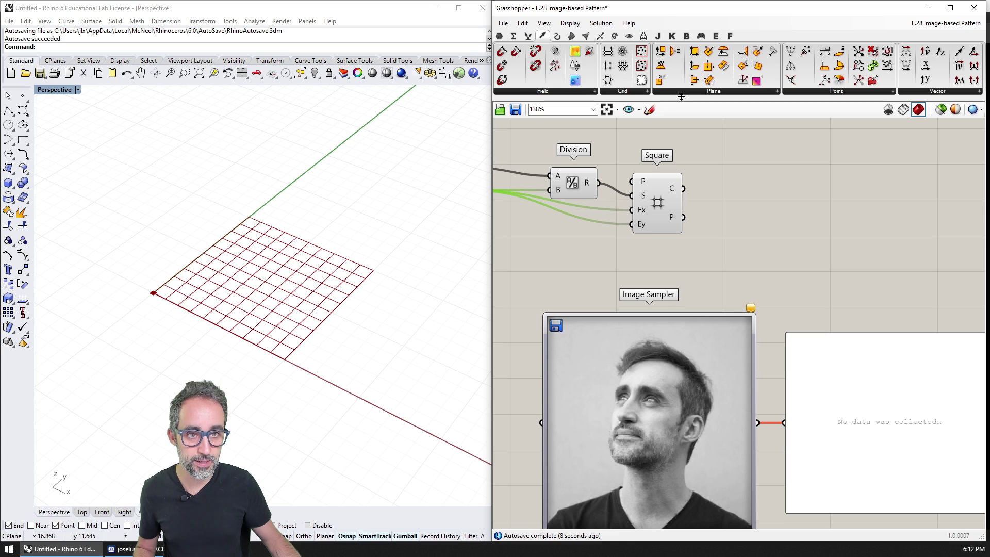
{"action": "left_click", "coordinate": [857, 390]}
{"action": "left_click_drag", "start_coordinate": [857, 389], "coordinate": [845, 203], "text": "alt"}
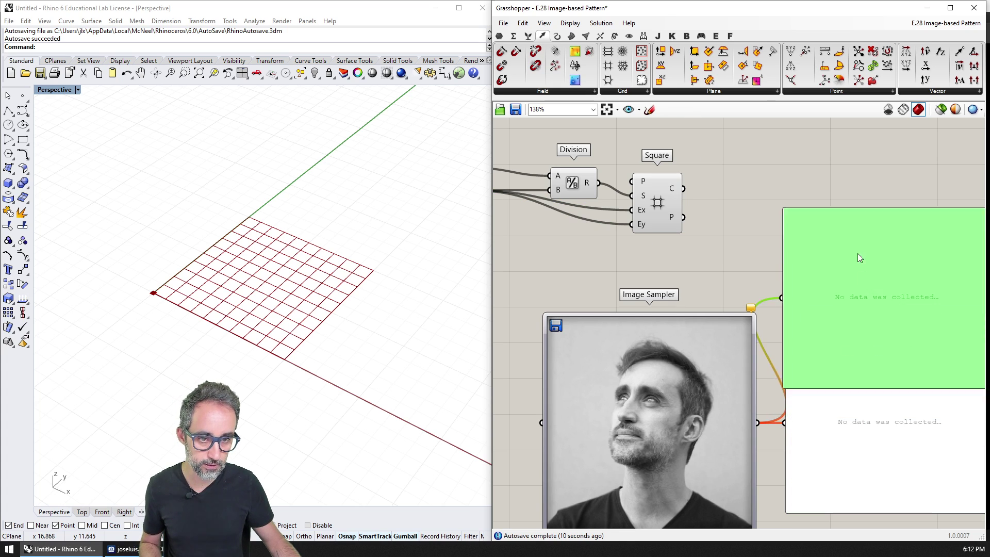
{"action": "left_click_drag", "start_coordinate": [756, 232], "coordinate": [769, 237]}
{"action": "right_click_drag", "start_coordinate": [788, 247], "coordinate": [707, 254]}
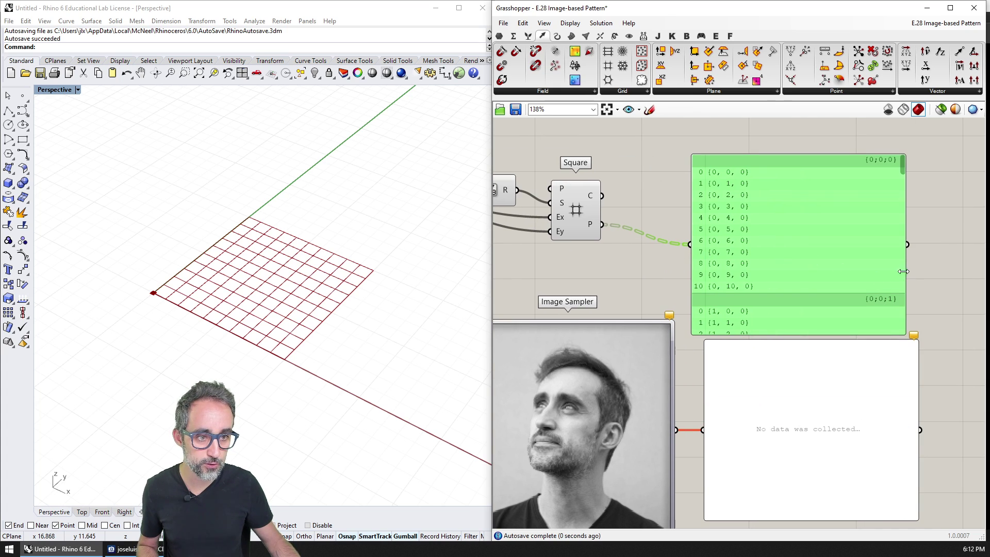
{"action": "mouse_move", "coordinate": [905, 271]}
{"action": "left_mouse_down"}
{"action": "mouse_move", "coordinate": [792, 193]}
{"action": "mouse_move", "coordinate": [786, 227]}
{"action": "mouse_move", "coordinate": [805, 136]}
{"action": "left_mouse_up"}
{"action": "left_click", "coordinate": [803, 137]}
Wire the grid points into the Image Sampler to get a brightness value per point
{"action": "right_click_drag", "start_coordinate": [632, 249], "coordinate": [747, 221]}
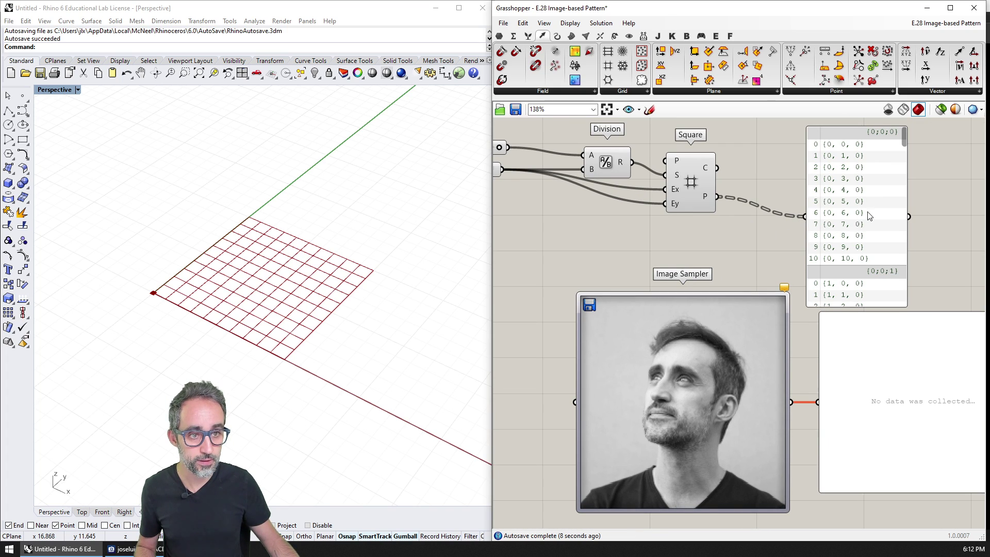
{"action": "left_click_drag", "start_coordinate": [723, 196], "coordinate": [575, 402]}
{"action": "right_click_drag", "start_coordinate": [738, 371], "coordinate": [657, 297]}
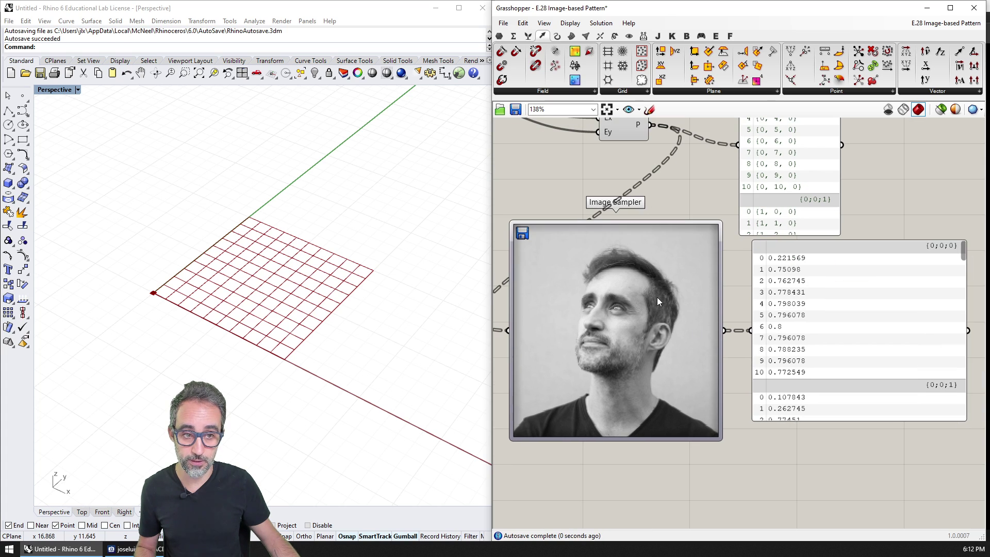
{"action": "scroll", "coordinate": [806, 350], "scroll_direction": "down", "scroll_amount": 2}
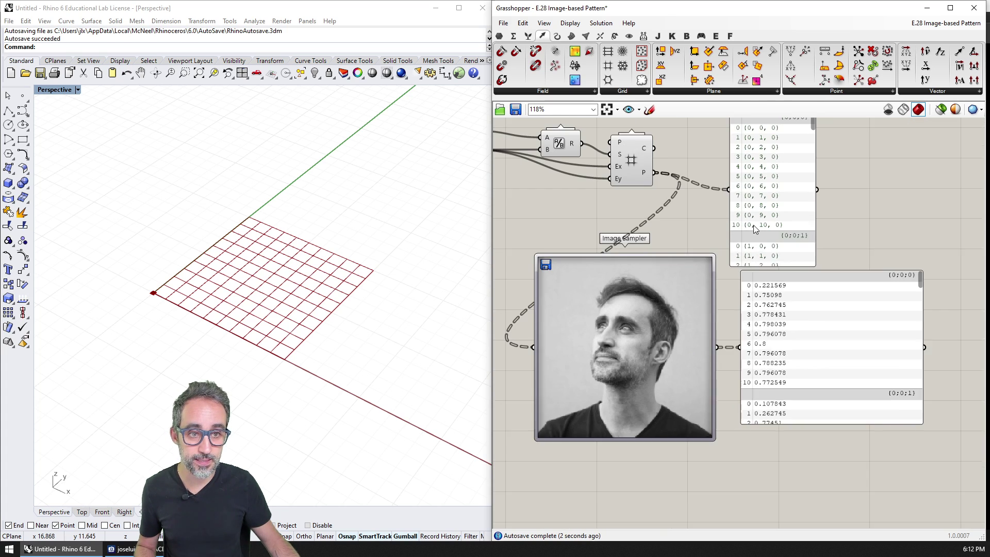
{"action": "mouse_move", "coordinate": [753, 228]}
{"action": "right_mouse_down"}
{"action": "mouse_move", "coordinate": [763, 325]}
{"action": "mouse_move", "coordinate": [778, 276]}
{"action": "right_mouse_up"}
{"action": "right_click_drag", "start_coordinate": [729, 325], "coordinate": [704, 307]}
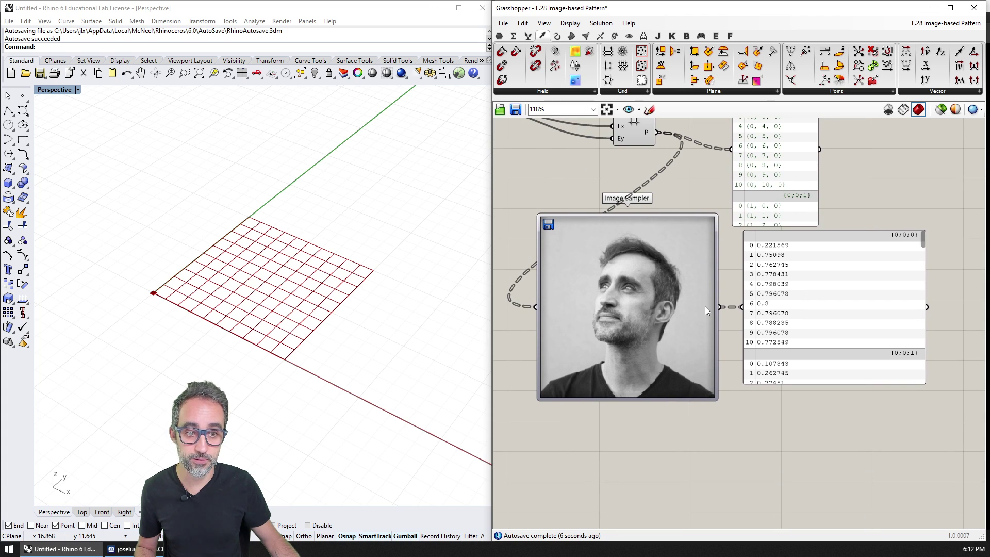
Narrow the brightness panel and arrange the sampler and point list panels
{"action": "left_click", "coordinate": [816, 290]}
{"action": "scroll", "coordinate": [819, 345], "scroll_direction": "up", "scroll_amount": 2}
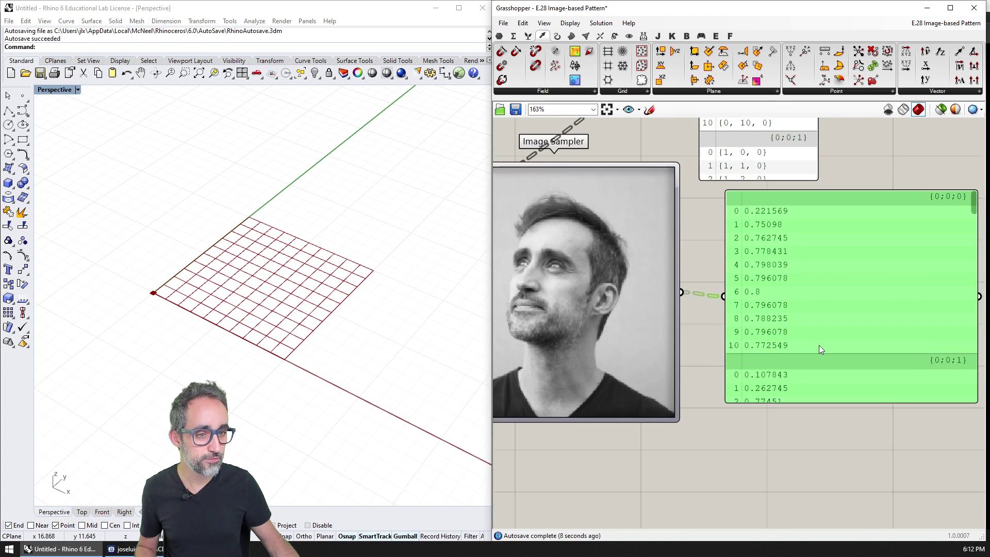
{"action": "scroll", "coordinate": [819, 345], "scroll_direction": "up", "scroll_amount": 2}
{"action": "left_click", "coordinate": [671, 236]}
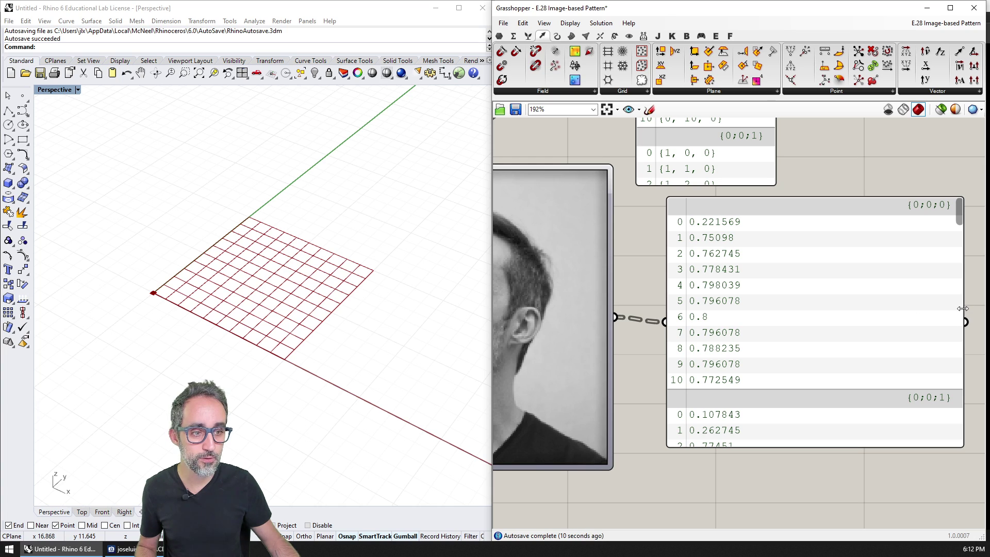
{"action": "left_click_drag", "start_coordinate": [963, 309], "coordinate": [790, 295]}
{"action": "scroll", "coordinate": [774, 333], "scroll_direction": "down", "scroll_amount": 1}
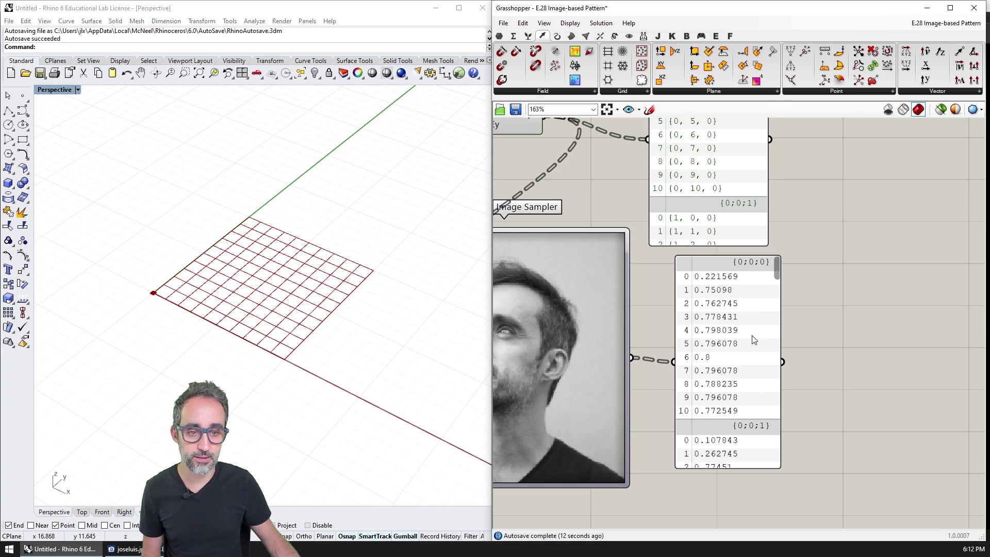
{"action": "left_click", "coordinate": [750, 337]}
{"action": "left_click", "coordinate": [728, 273]}
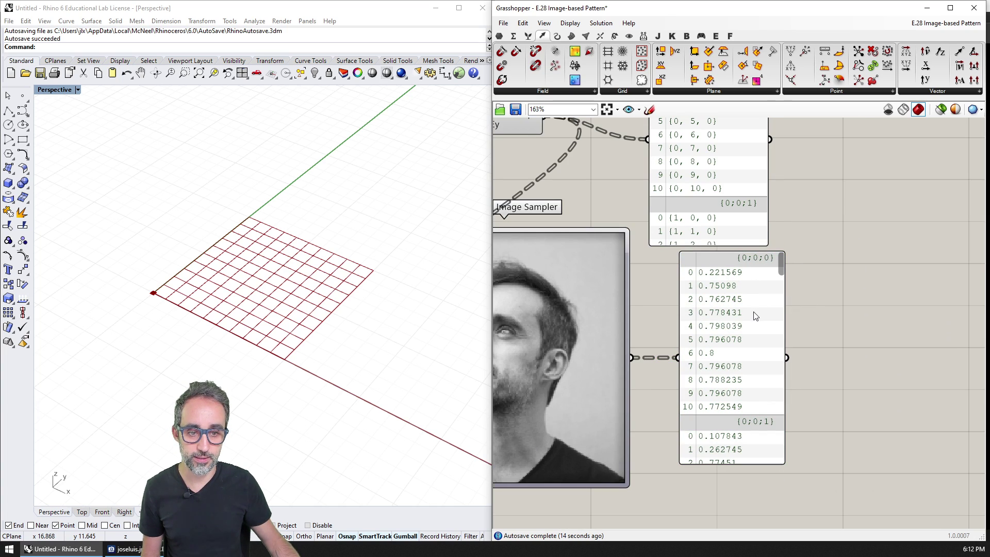
{"action": "scroll", "coordinate": [755, 356], "scroll_direction": "down", "scroll_amount": 1}
{"action": "scroll", "coordinate": [743, 340], "scroll_direction": "up", "scroll_amount": 1}
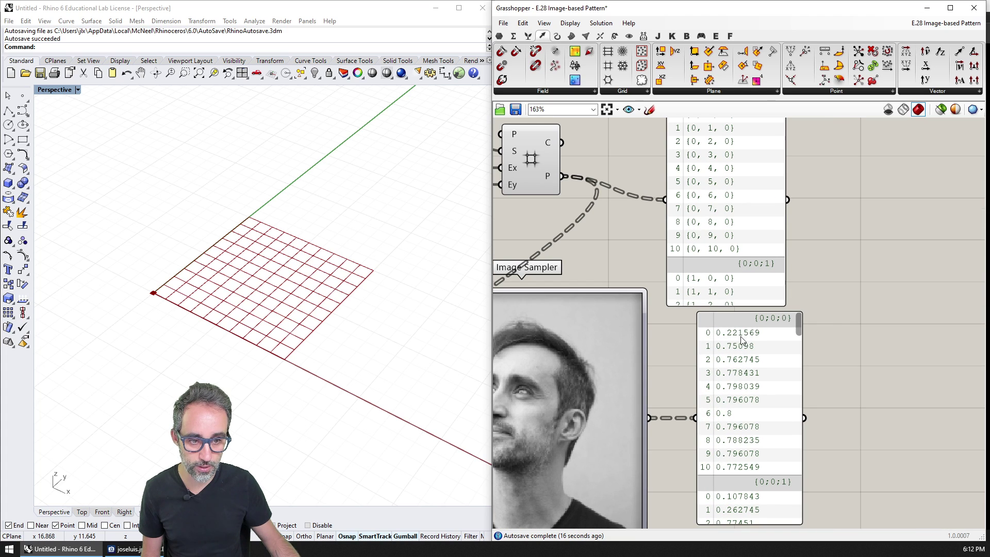
{"action": "scroll", "coordinate": [743, 343], "scroll_direction": "down", "scroll_amount": 3}
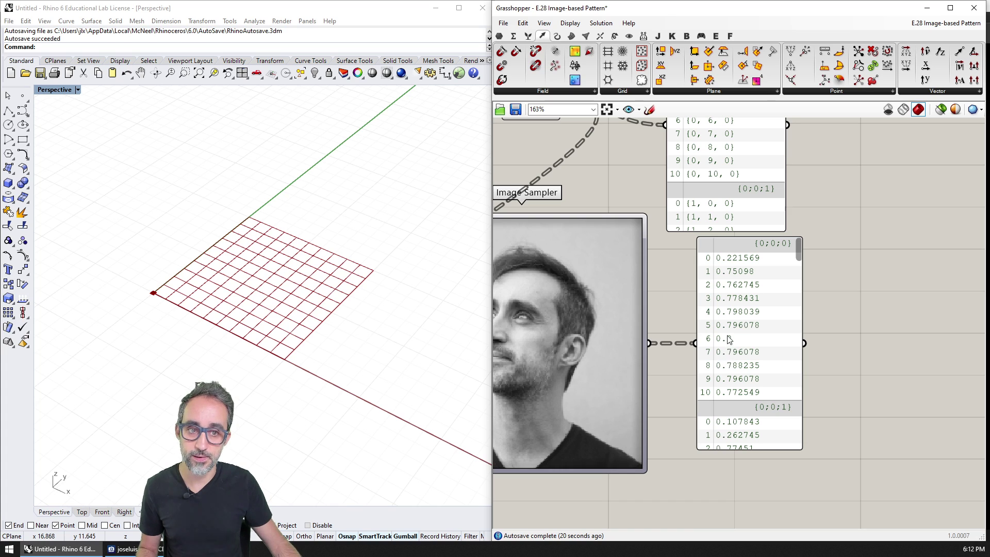
{"action": "scroll", "coordinate": [730, 338], "scroll_direction": "down", "scroll_amount": 2}
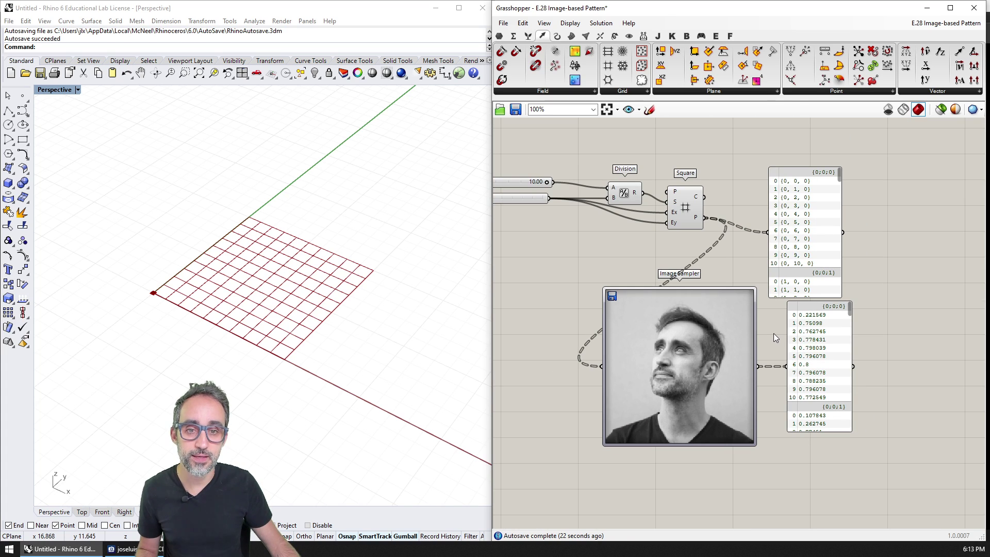
{"action": "mouse_move", "coordinate": [884, 329]}
{"action": "left_mouse_down"}
{"action": "mouse_move", "coordinate": [753, 368]}
{"action": "mouse_move", "coordinate": [781, 404]}
{"action": "left_mouse_up"}
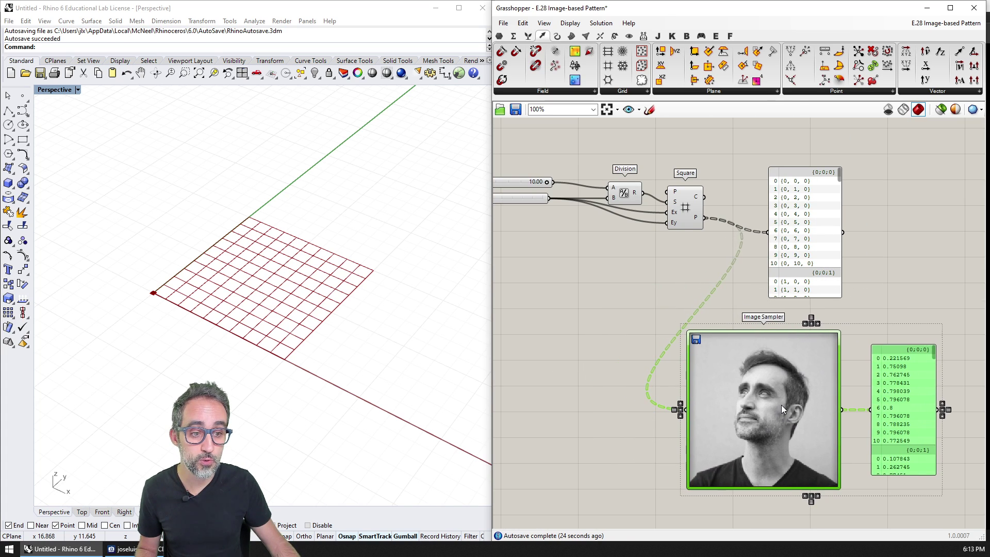
{"action": "left_click", "coordinate": [876, 330]}
{"action": "right_click_drag", "start_coordinate": [870, 319], "coordinate": [796, 298]}
{"action": "left_click_drag", "start_coordinate": [727, 226], "coordinate": [760, 212]}
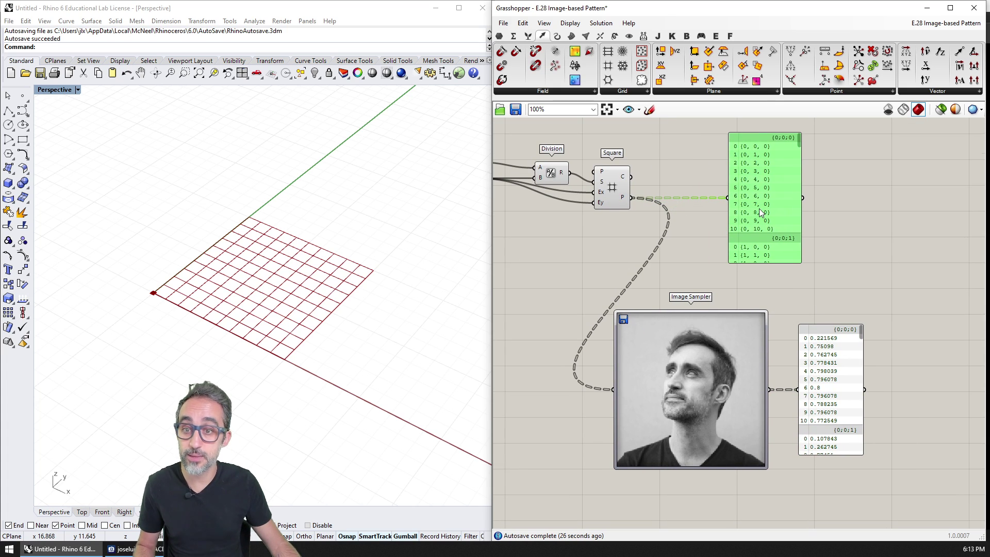
Add a Circle component centred on the Square grid points
{"action": "left_click", "coordinate": [606, 192]}
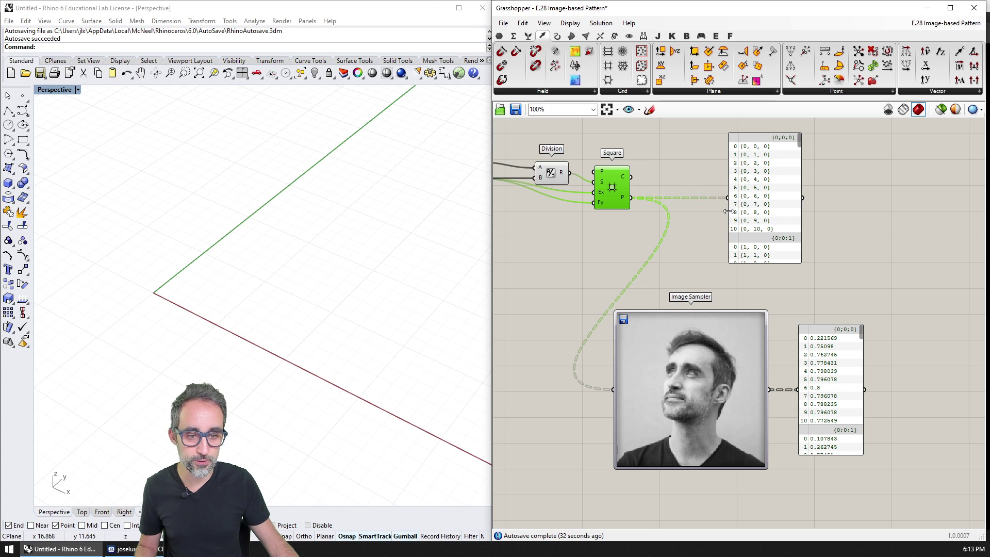
{"action": "double_click", "coordinate": [855, 254]}
{"action": "type", "text": "cir"}
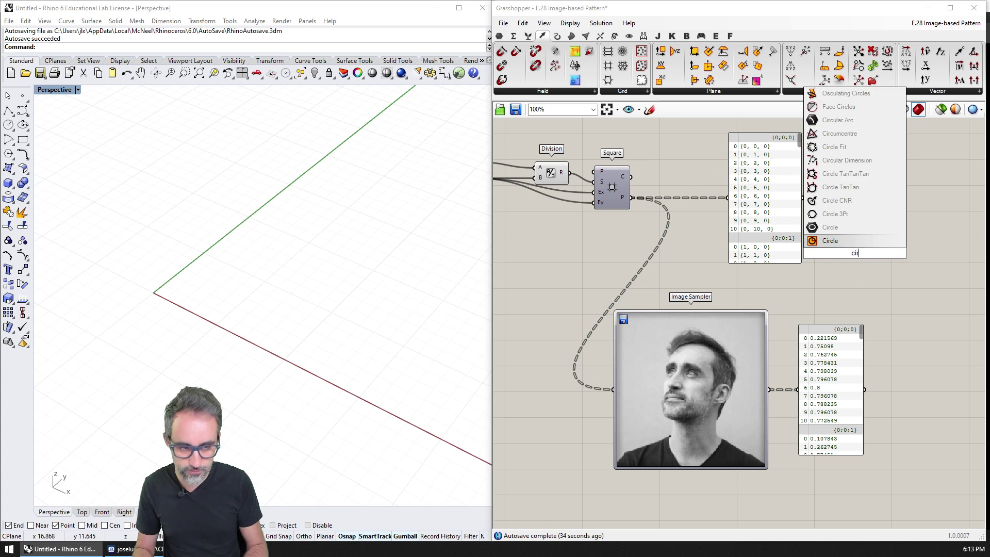
{"action": "type", "text": "cle"}
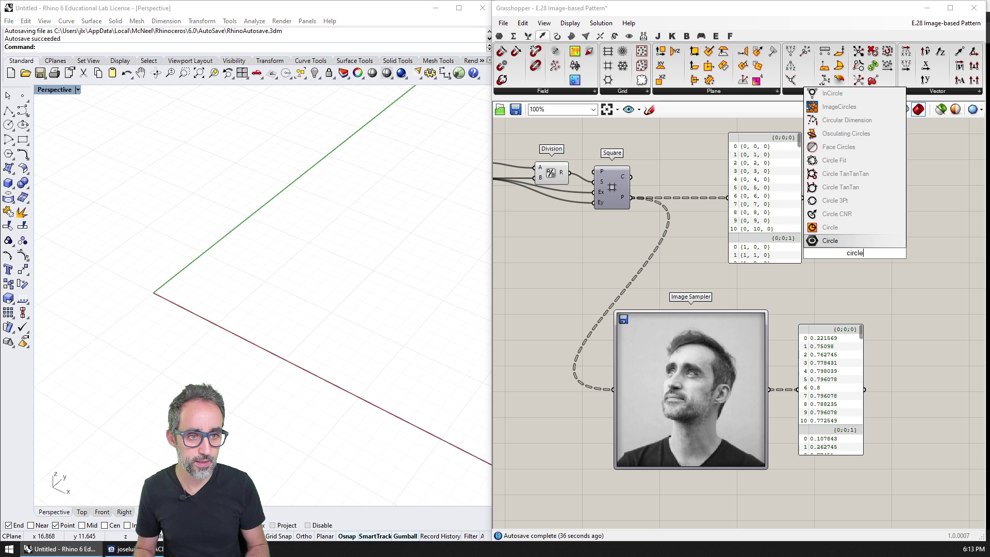
{"action": "key", "text": "Return"}
{"action": "scroll", "coordinate": [817, 290], "scroll_direction": "up", "scroll_amount": 2}
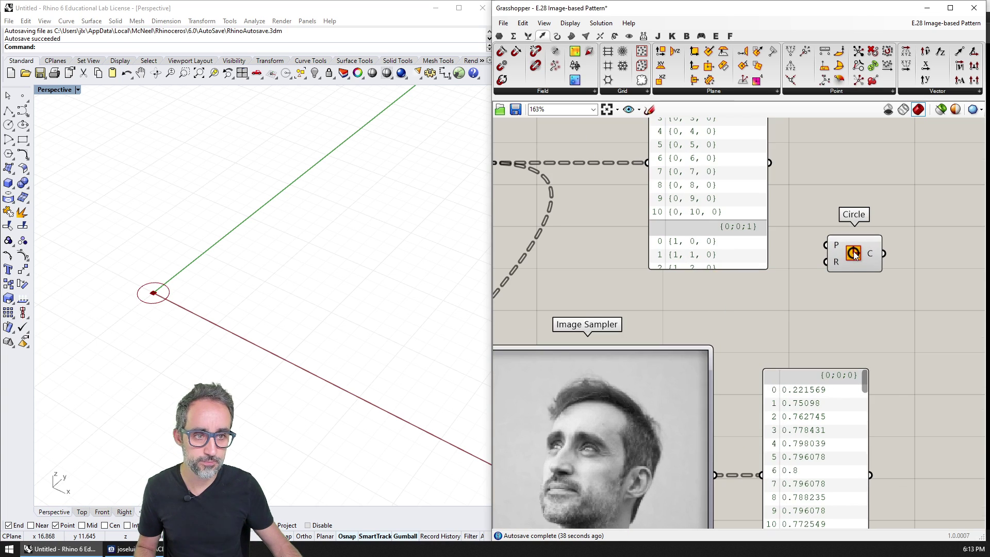
{"action": "scroll", "coordinate": [817, 289], "scroll_direction": "up", "scroll_amount": 1}
{"action": "scroll", "coordinate": [818, 289], "scroll_direction": "down", "scroll_amount": 2}
{"action": "left_click_drag", "start_coordinate": [587, 219], "coordinate": [831, 279]}
Wire the sampled brightness into the Circle radius and orbit Rhino to check
{"action": "right_click_drag", "start_coordinate": [829, 373], "coordinate": [795, 331]}
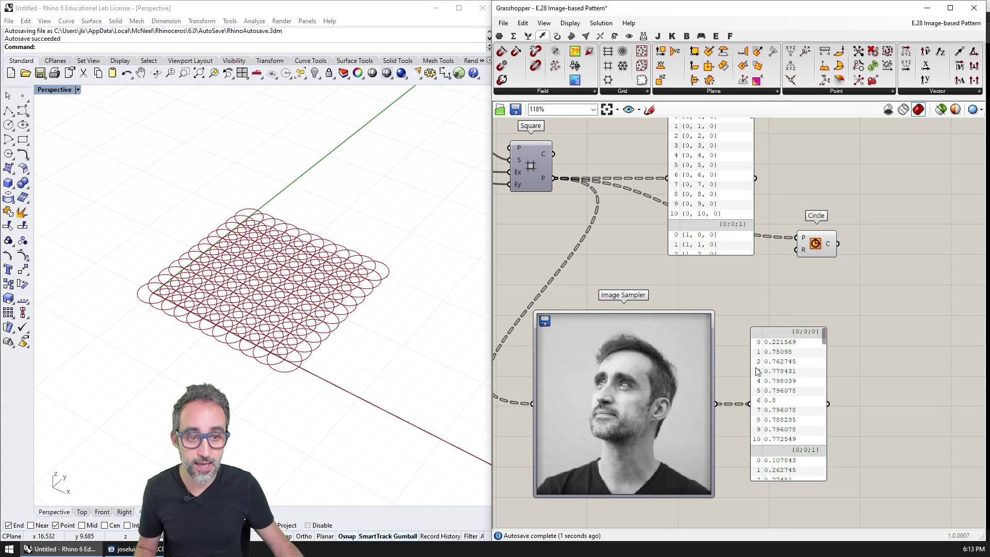
{"action": "mouse_move", "coordinate": [717, 404]}
{"action": "left_mouse_down"}
{"action": "mouse_move", "coordinate": [769, 255]}
{"action": "mouse_move", "coordinate": [795, 251]}
{"action": "left_mouse_up"}
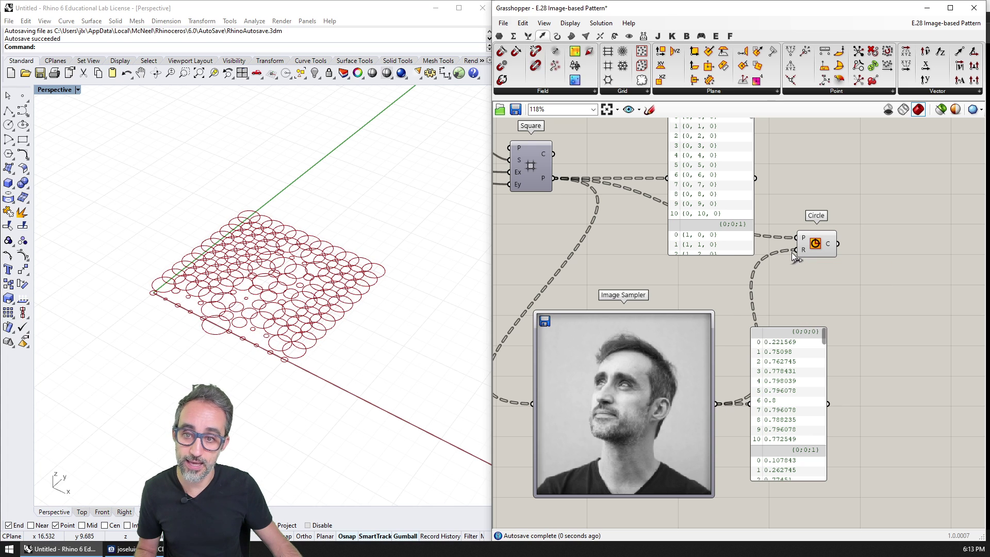
{"action": "right_click_drag", "start_coordinate": [691, 311], "coordinate": [754, 302]}
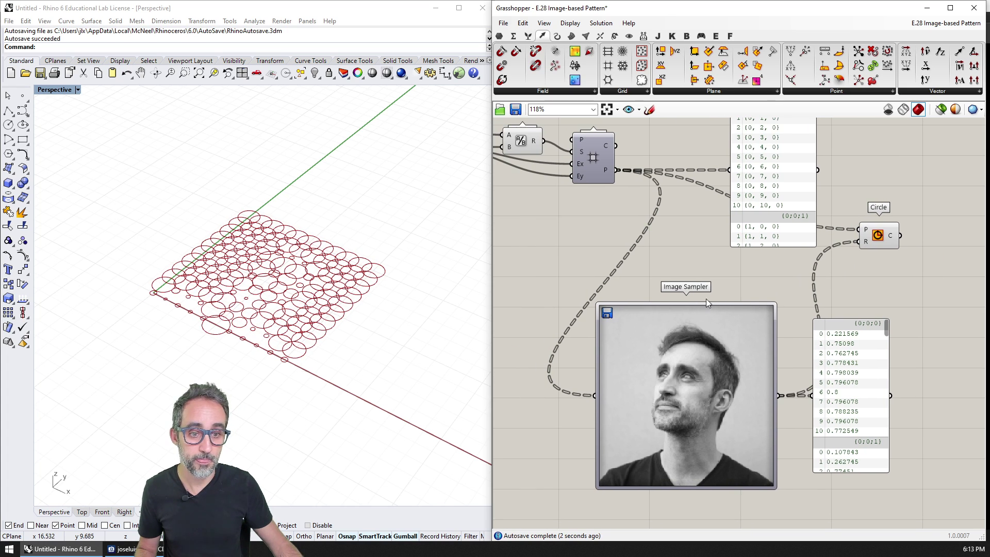
{"action": "right_click_drag", "start_coordinate": [253, 315], "coordinate": [292, 314]}
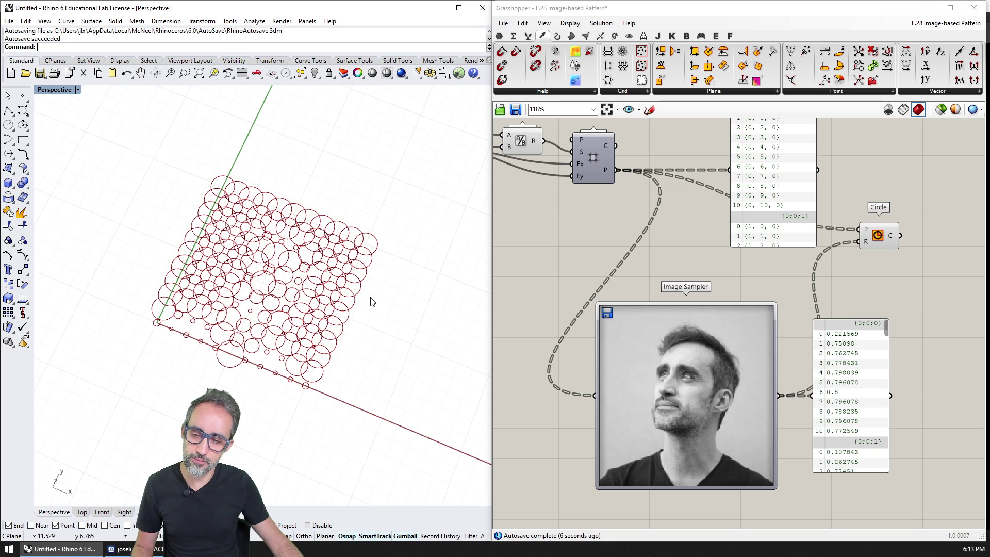
{"action": "mouse_move", "coordinate": [361, 310]}
{"action": "right_mouse_down"}
{"action": "mouse_move", "coordinate": [314, 297]}
{"action": "mouse_move", "coordinate": [327, 241]}
{"action": "right_mouse_up"}
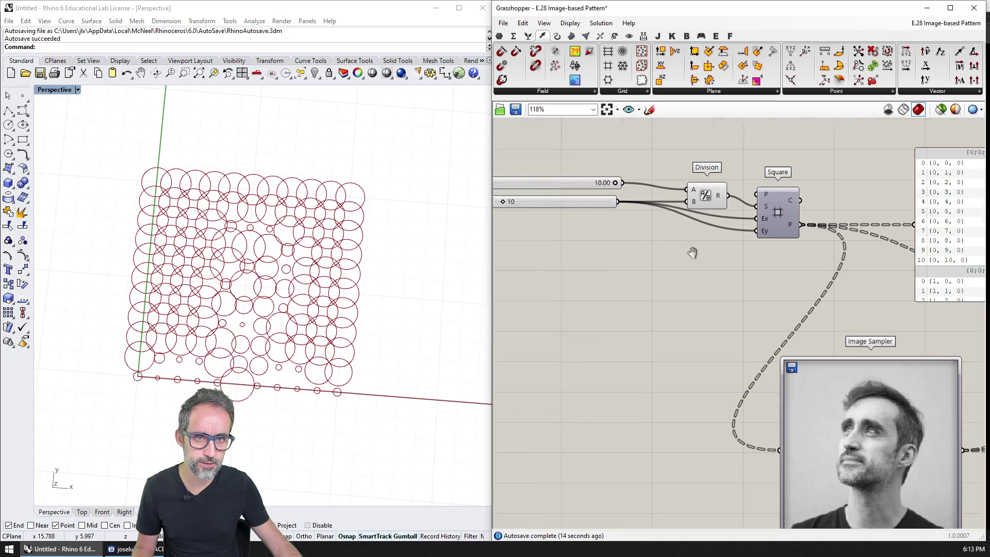
Drag NUMBER OF CELLS from 10 up to 30
{"action": "right_click_drag", "start_coordinate": [585, 265], "coordinate": [820, 341]}
{"action": "mouse_move", "coordinate": [552, 221]}
{"action": "left_mouse_down"}
{"action": "mouse_move", "coordinate": [590, 221]}
{"action": "mouse_move", "coordinate": [576, 221]}
{"action": "left_mouse_up"}
{"action": "scroll", "coordinate": [666, 278], "scroll_direction": "down", "scroll_amount": 1}
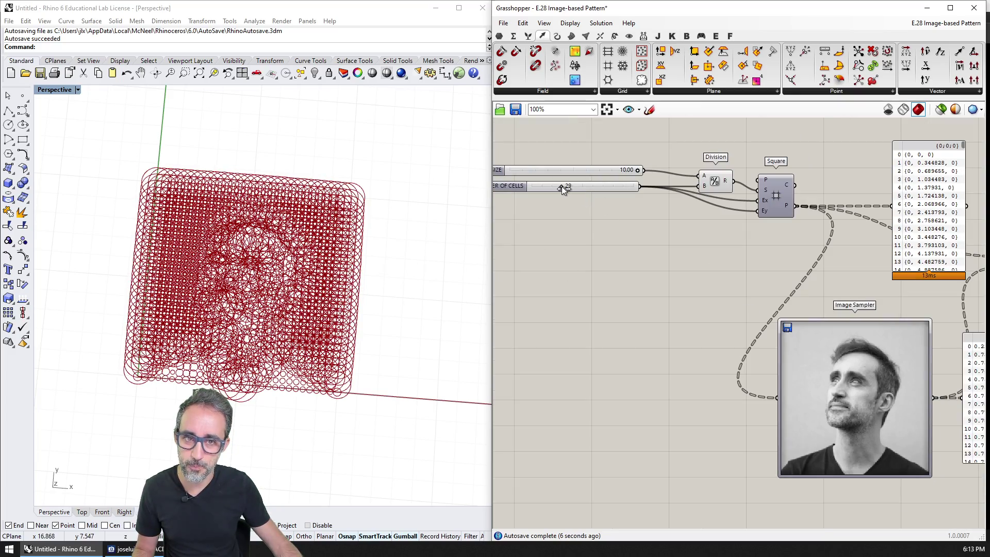
{"action": "left_click_drag", "start_coordinate": [561, 186], "coordinate": [566, 187]}
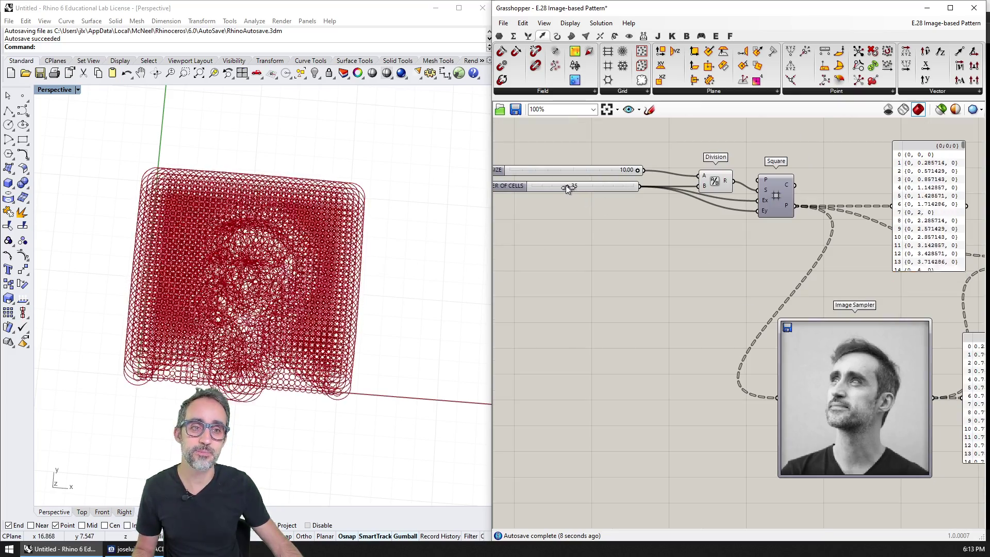
Pan around the definition to inspect the brightness values and Division result
{"action": "right_click_drag", "start_coordinate": [603, 215], "coordinate": [515, 170]}
{"action": "scroll", "coordinate": [649, 352], "scroll_direction": "up", "scroll_amount": 4}
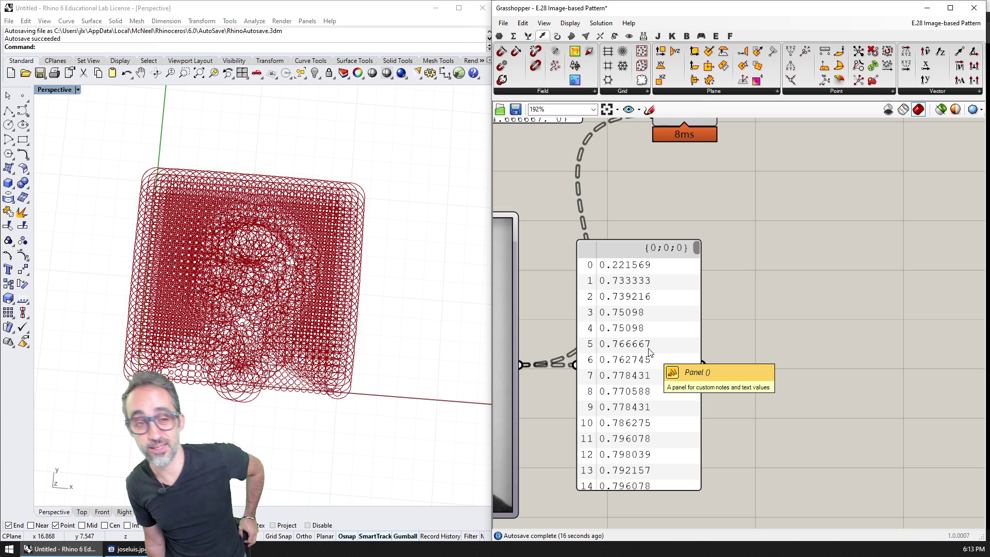
{"action": "right_click_drag", "start_coordinate": [665, 233], "coordinate": [763, 280]}
{"action": "scroll", "coordinate": [700, 280], "scroll_direction": "down", "scroll_amount": 3}
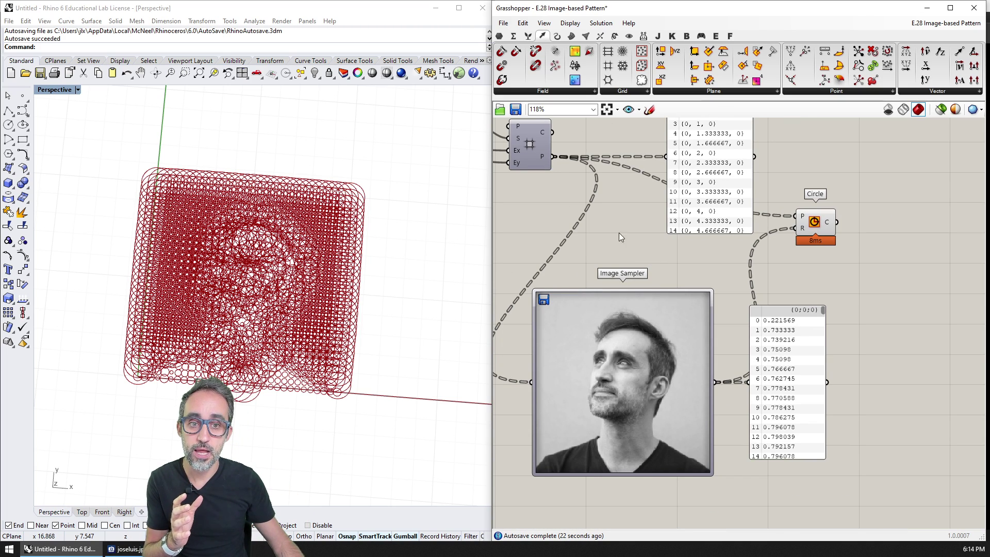
{"action": "mouse_move", "coordinate": [611, 230]}
{"action": "right_mouse_down"}
{"action": "mouse_move", "coordinate": [837, 304]}
{"action": "mouse_move", "coordinate": [665, 245]}
{"action": "right_mouse_up"}
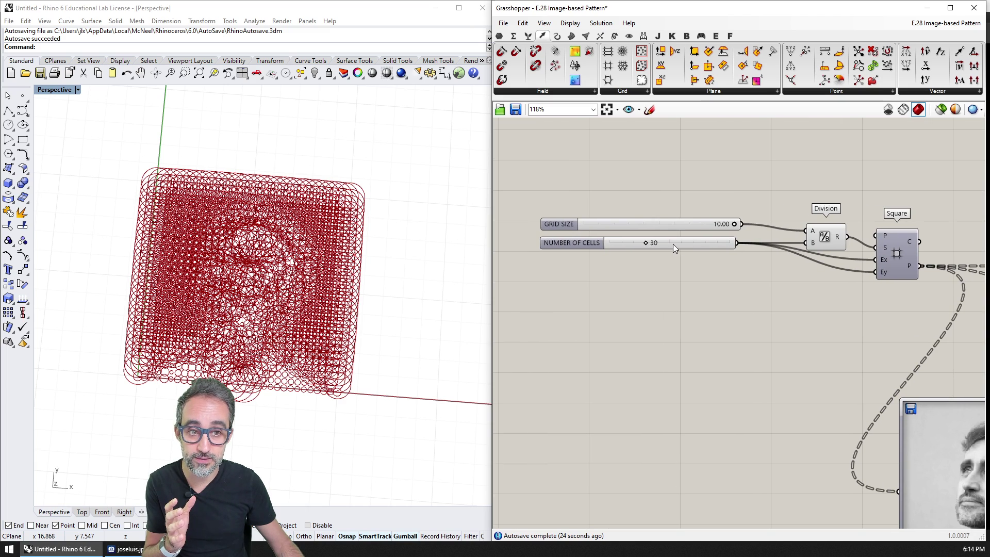
{"action": "mouse_move", "coordinate": [761, 267]}
{"action": "right_mouse_down"}
{"action": "mouse_move", "coordinate": [653, 245]}
{"action": "mouse_move", "coordinate": [579, 212]}
{"action": "mouse_move", "coordinate": [730, 234]}
{"action": "right_mouse_up"}
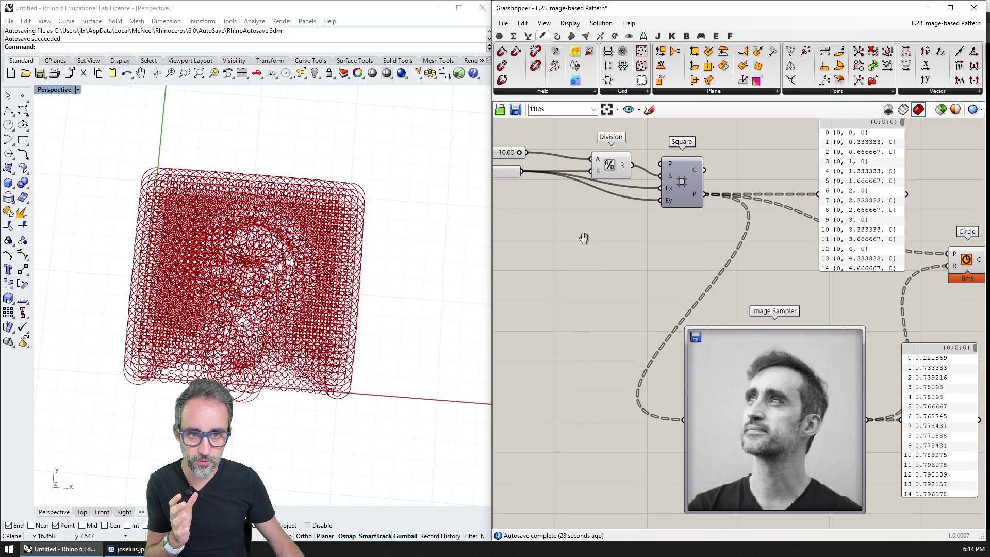
{"action": "right_click_drag", "start_coordinate": [923, 336], "coordinate": [842, 321]}
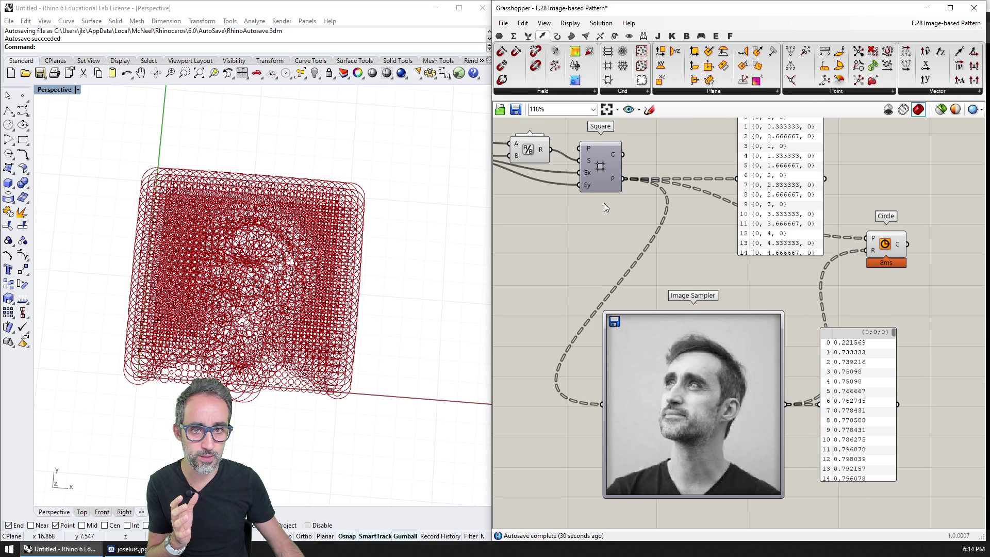
{"action": "right_click_drag", "start_coordinate": [605, 206], "coordinate": [689, 251]}
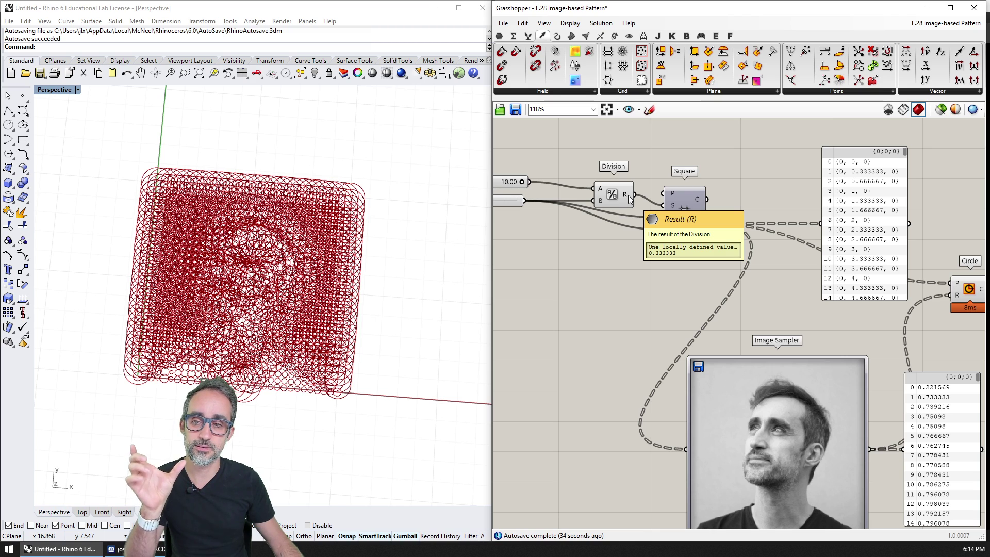
{"action": "right_click_drag", "start_coordinate": [713, 280], "coordinate": [710, 279]}
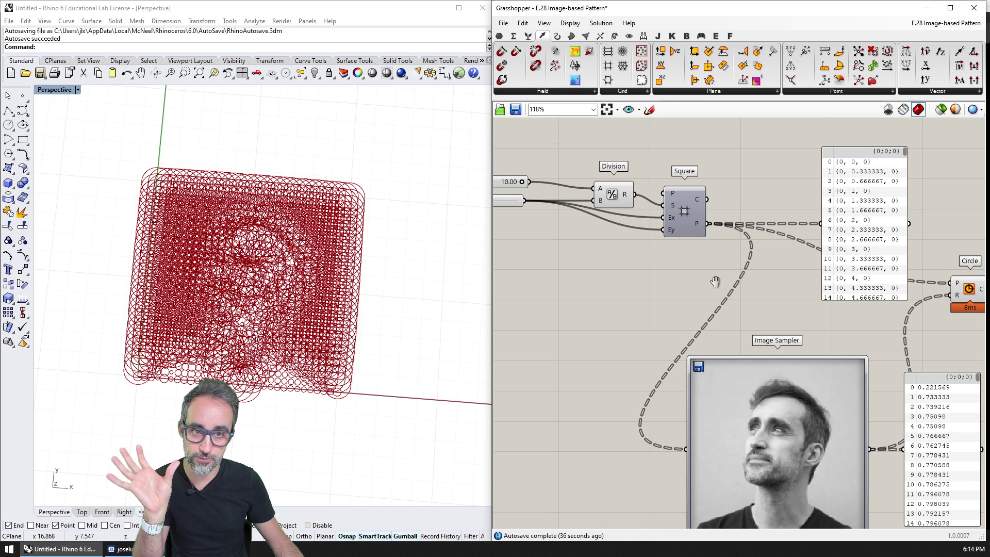
{"action": "scroll", "coordinate": [639, 260], "scroll_direction": "down", "scroll_amount": 2}
Add an Expression component with its inputs renamed cellSize and brightness
{"action": "double_click", "coordinate": [717, 281]}
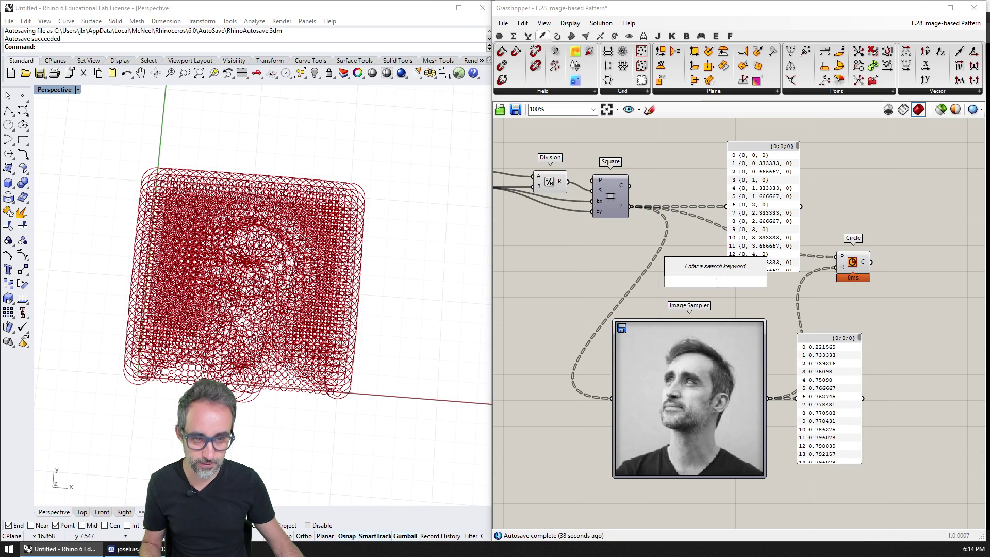
{"action": "key", "text": "ctrl+v"}
{"action": "key", "text": "Return"}
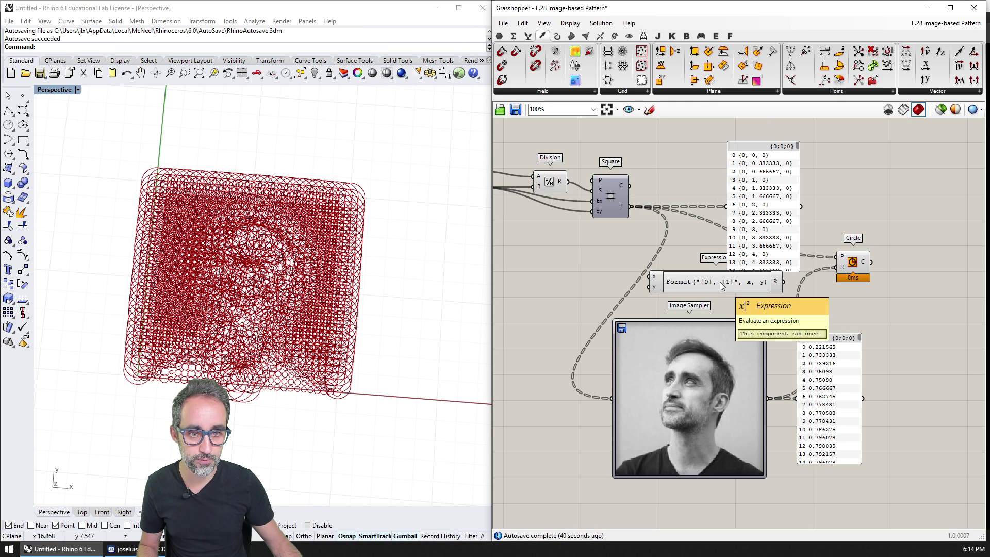
{"action": "scroll", "coordinate": [675, 277], "scroll_direction": "up", "scroll_amount": 3}
{"action": "scroll", "coordinate": [673, 276], "scroll_direction": "up", "scroll_amount": 2}
{"action": "right_click", "coordinate": [621, 284]}
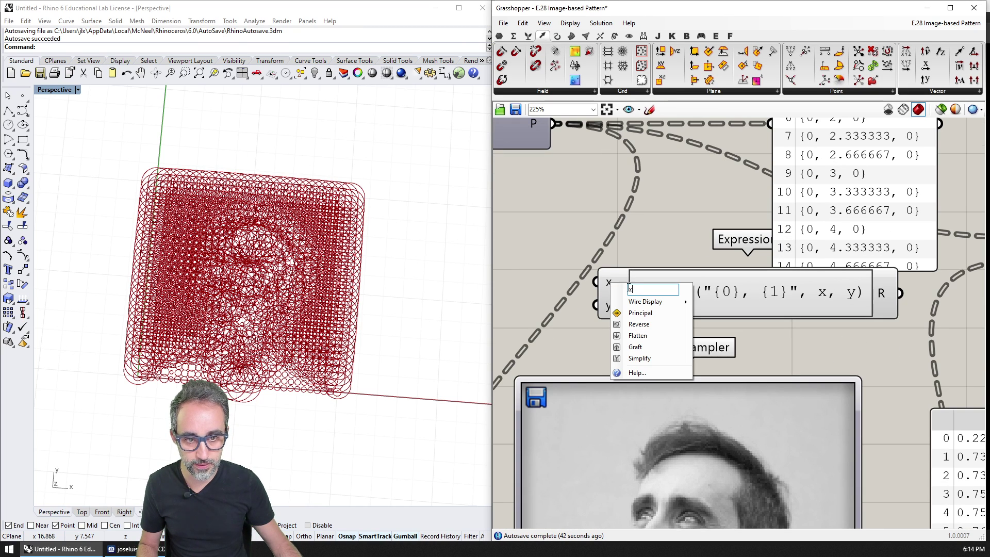
{"action": "type", "text": "cellSize"}
{"action": "key", "text": "Return"}
{"action": "right_click", "coordinate": [611, 307]}
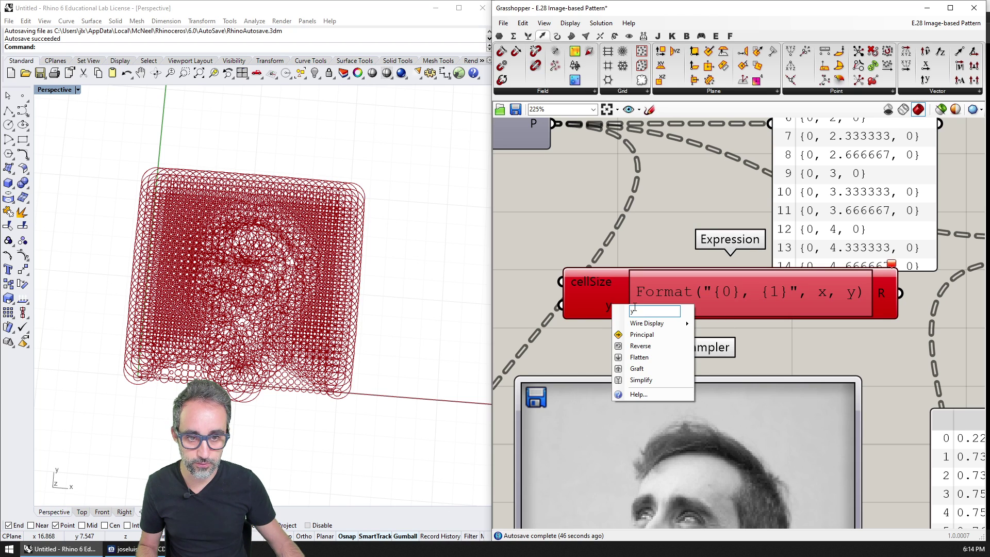
{"action": "type", "text": "brightness"}
{"action": "key", "text": "Return"}
Wire the Division result into cellSize and the sampled values into brightness
{"action": "scroll", "coordinate": [700, 229], "scroll_direction": "down", "scroll_amount": 3}
{"action": "right_click_drag", "start_coordinate": [498, 137], "coordinate": [616, 178]}
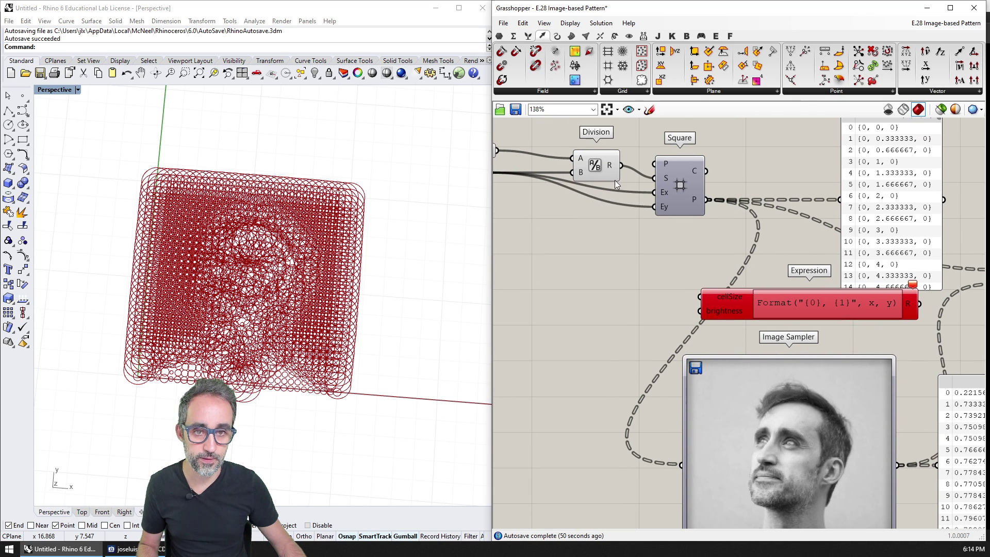
{"action": "left_click_drag", "start_coordinate": [616, 178], "coordinate": [704, 297]}
{"action": "right_click_drag", "start_coordinate": [813, 312], "coordinate": [638, 283]}
{"action": "left_click_drag", "start_coordinate": [639, 282], "coordinate": [866, 337]}
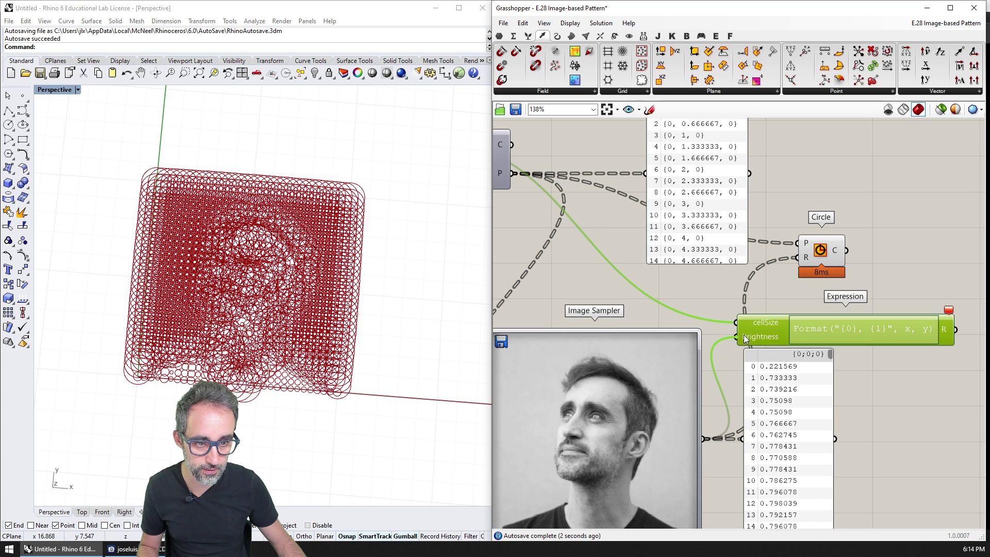
Set the expression formula to cellSize * brightness
{"action": "double_click", "coordinate": [782, 326]}
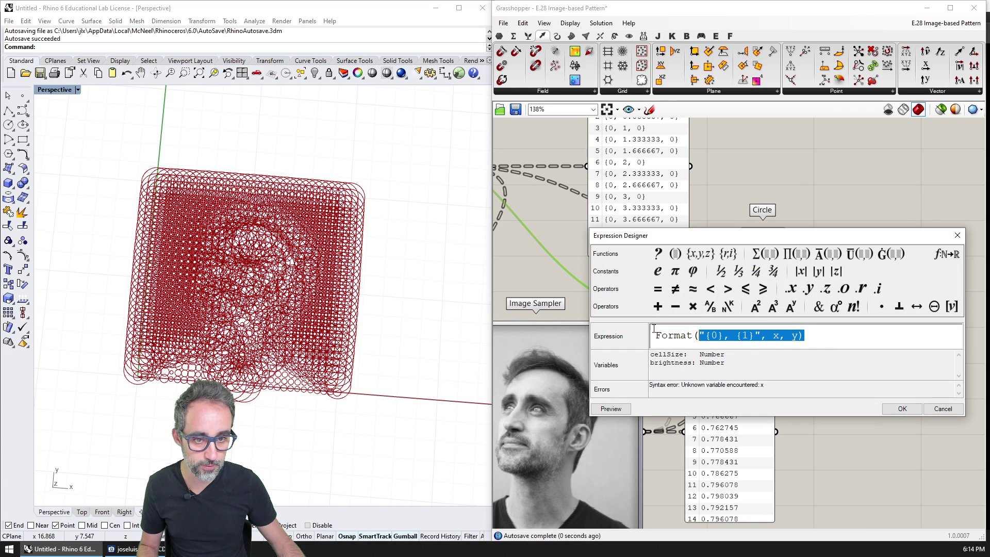
{"action": "type", "text": "cellSize /"}
{"action": "key", "text": "BackSpace"}
{"action": "type", "text": "* brightness"}
{"action": "left_click", "coordinate": [902, 408]}
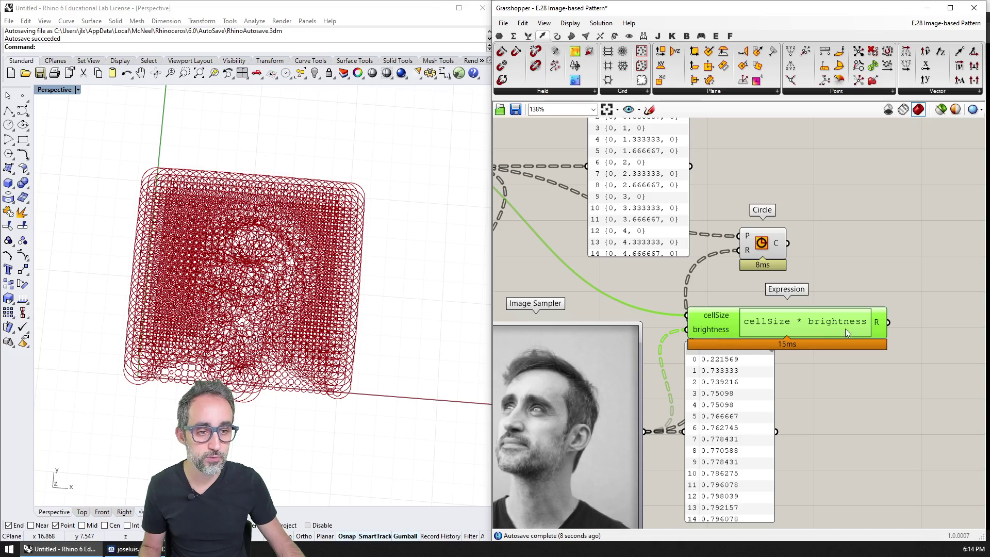
Feed the Expression result into the Circle radius and tidy the nearby components
{"action": "left_click_drag", "start_coordinate": [882, 315], "coordinate": [739, 251]}
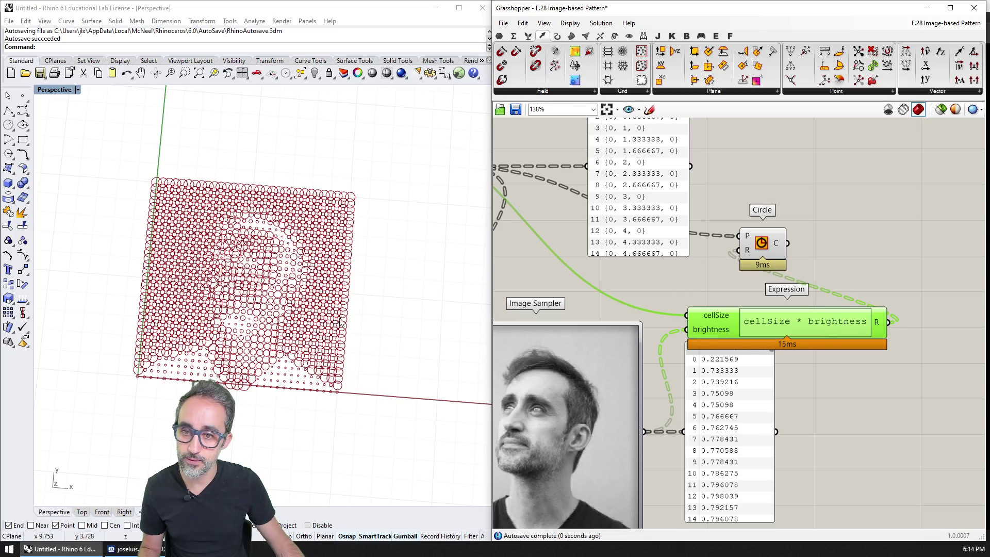
{"action": "right_click_drag", "start_coordinate": [343, 321], "coordinate": [320, 344]}
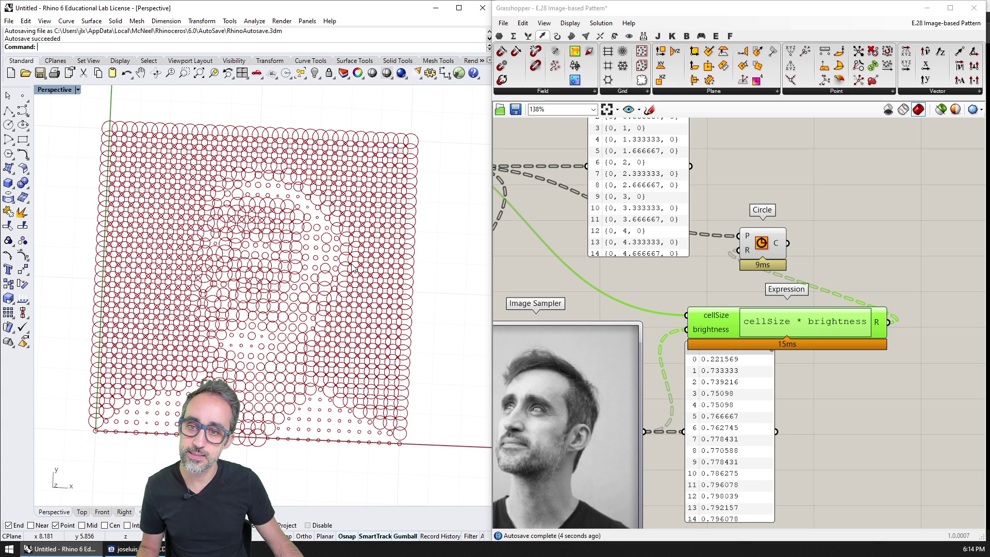
{"action": "right_click_drag", "start_coordinate": [812, 387], "coordinate": [786, 347]}
{"action": "left_click_drag", "start_coordinate": [713, 392], "coordinate": [744, 465]}
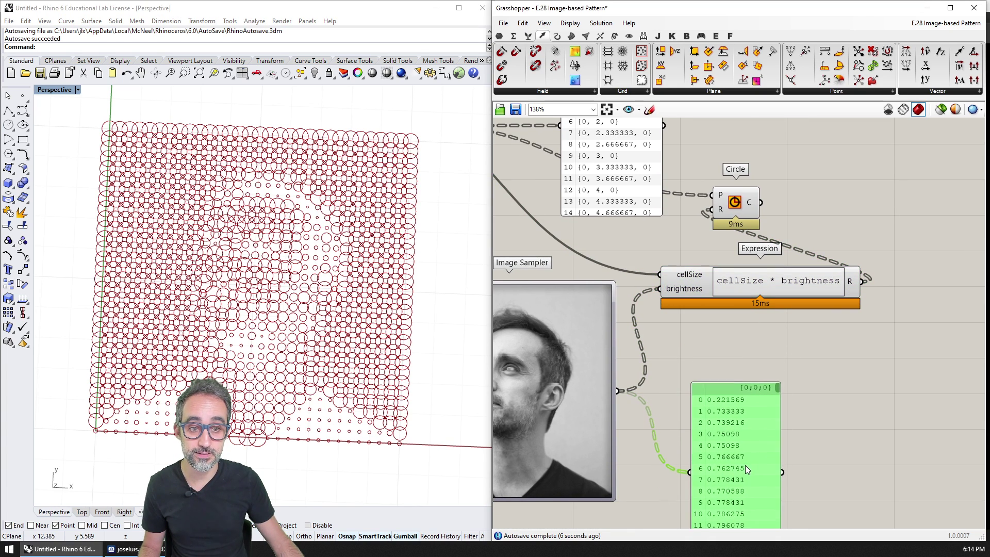
{"action": "left_click_drag", "start_coordinate": [780, 288], "coordinate": [802, 323]}
{"action": "left_click_drag", "start_coordinate": [719, 196], "coordinate": [844, 190]}
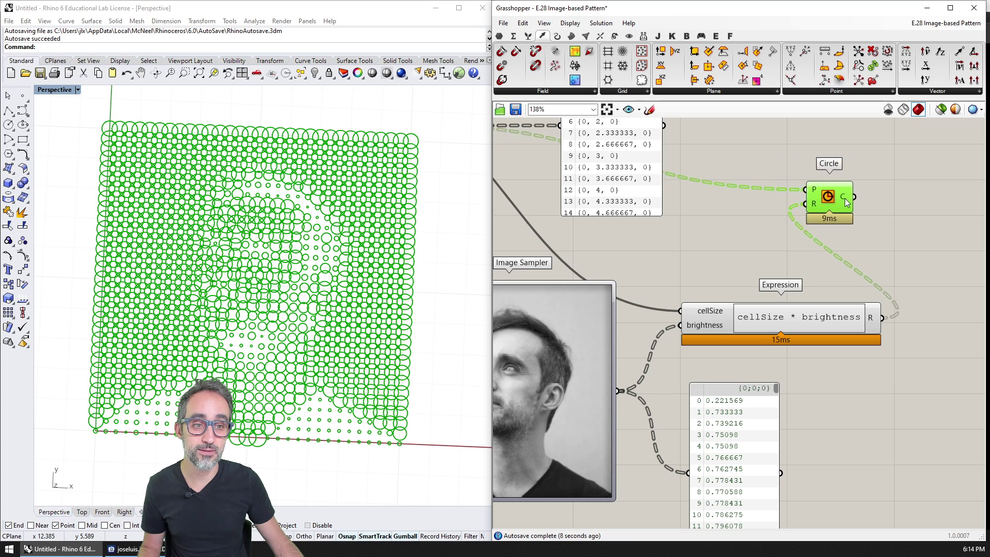
Change the formula to 0.5 * cellSize * brightness to halve the radii
{"action": "left_click", "coordinate": [787, 322]}
{"action": "double_click", "coordinate": [786, 323]}
{"action": "type", "text": "0.5 * cellSize * brightness"}
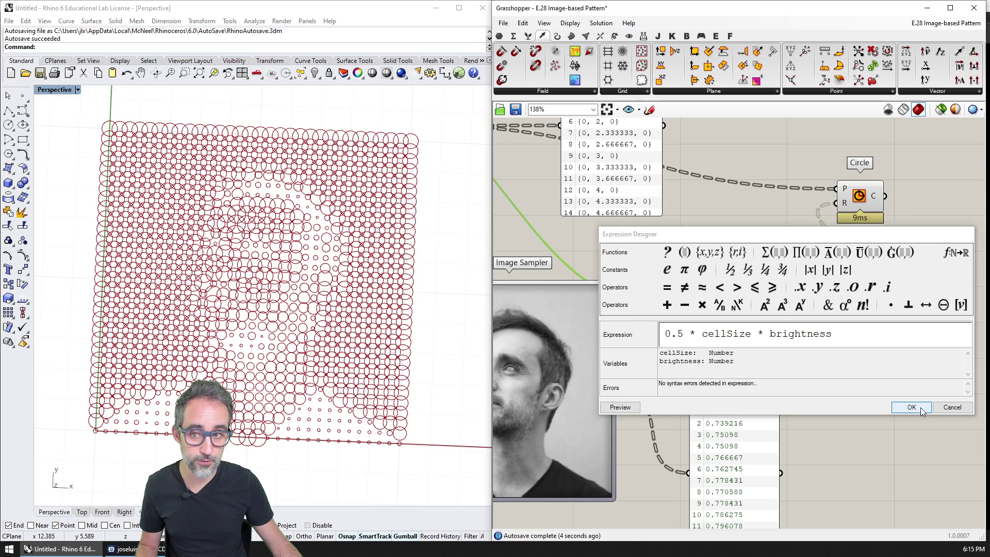
{"action": "left_click", "coordinate": [911, 406]}
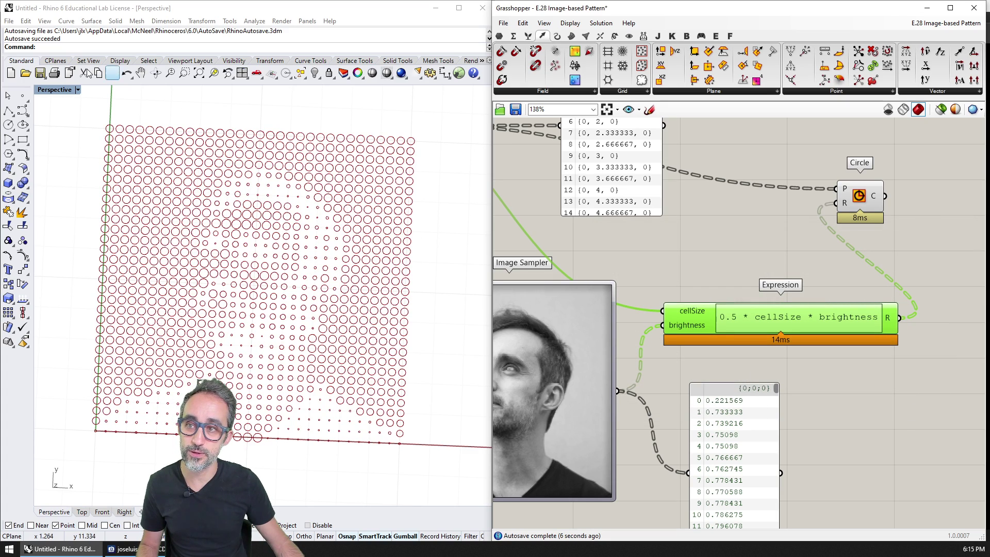
{"action": "key", "text": "ctrl+F1"}
{"action": "scroll", "coordinate": [287, 216], "scroll_direction": "up", "scroll_amount": 3}
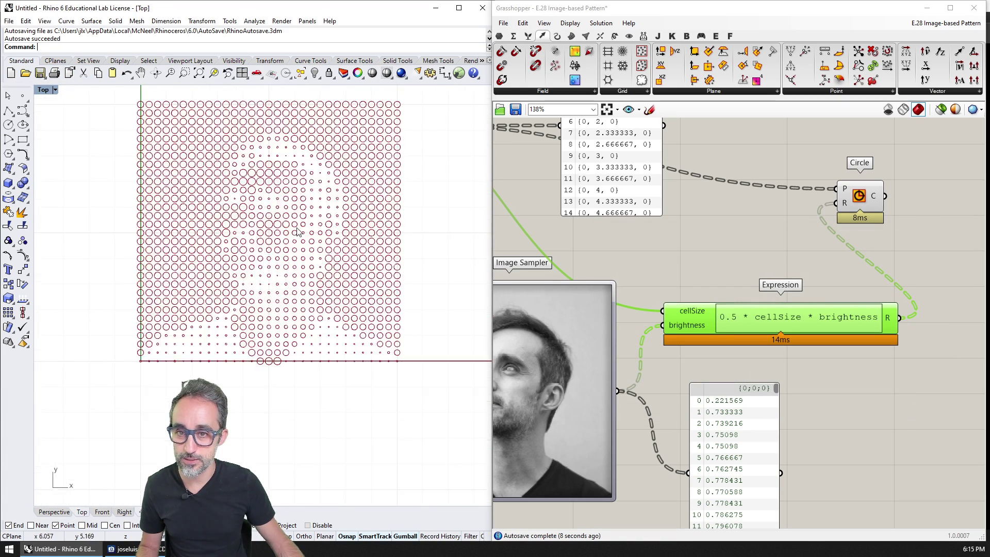
{"action": "scroll", "coordinate": [288, 217], "scroll_direction": "up", "scroll_amount": 2}
{"action": "scroll", "coordinate": [307, 261], "scroll_direction": "down", "scroll_amount": 2}
{"action": "scroll", "coordinate": [307, 262], "scroll_direction": "down", "scroll_amount": 1}
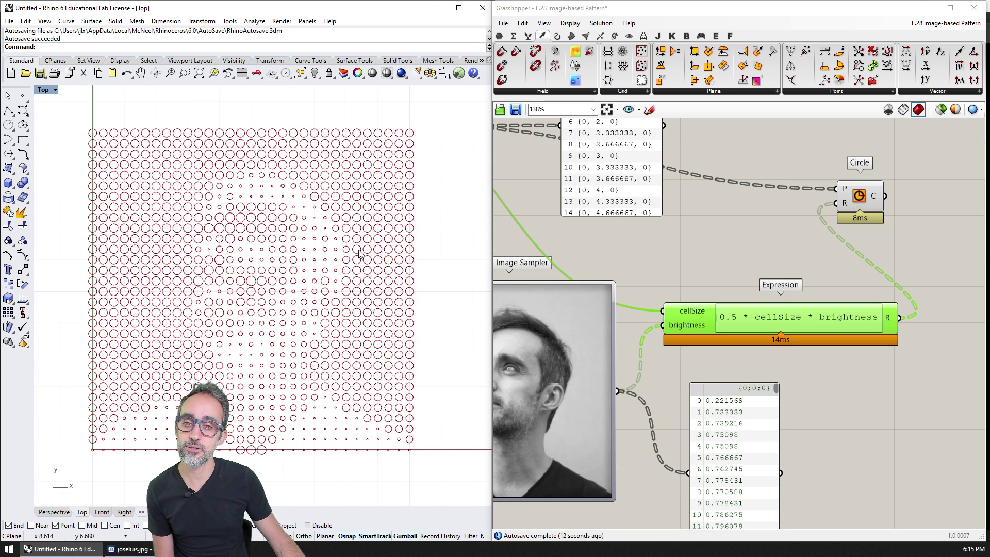
{"action": "right_click_drag", "start_coordinate": [581, 342], "coordinate": [697, 285]}
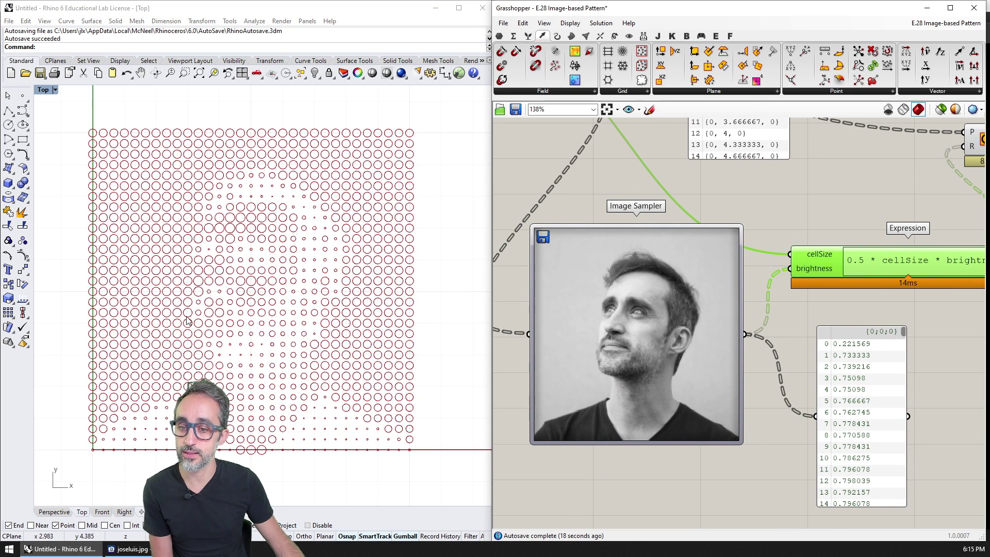
{"action": "scroll", "coordinate": [208, 315], "scroll_direction": "down", "scroll_amount": 1}
{"action": "scroll", "coordinate": [212, 303], "scroll_direction": "up", "scroll_amount": 1}
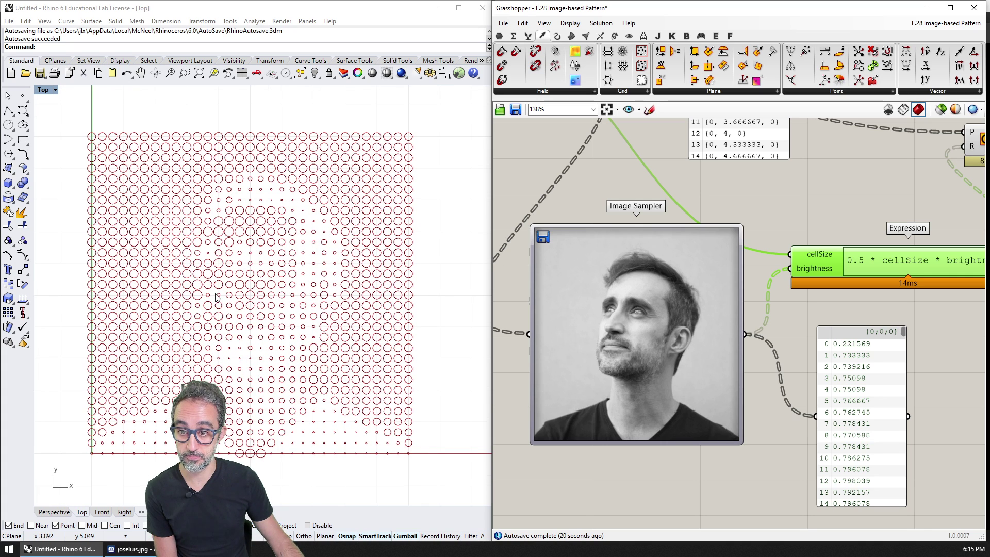
{"action": "scroll", "coordinate": [778, 305], "scroll_direction": "down", "scroll_amount": 1}
{"action": "mouse_move", "coordinate": [779, 305]}
{"action": "right_mouse_down"}
{"action": "mouse_move", "coordinate": [685, 305]}
{"action": "mouse_move", "coordinate": [623, 266]}
{"action": "right_mouse_up"}
Set the Number of Cells slider to 56
{"action": "scroll", "coordinate": [664, 317], "scroll_direction": "down", "scroll_amount": 1}
{"action": "scroll", "coordinate": [586, 242], "scroll_direction": "up", "scroll_amount": 2}
{"action": "left_click_drag", "start_coordinate": [595, 239], "coordinate": [626, 241]}
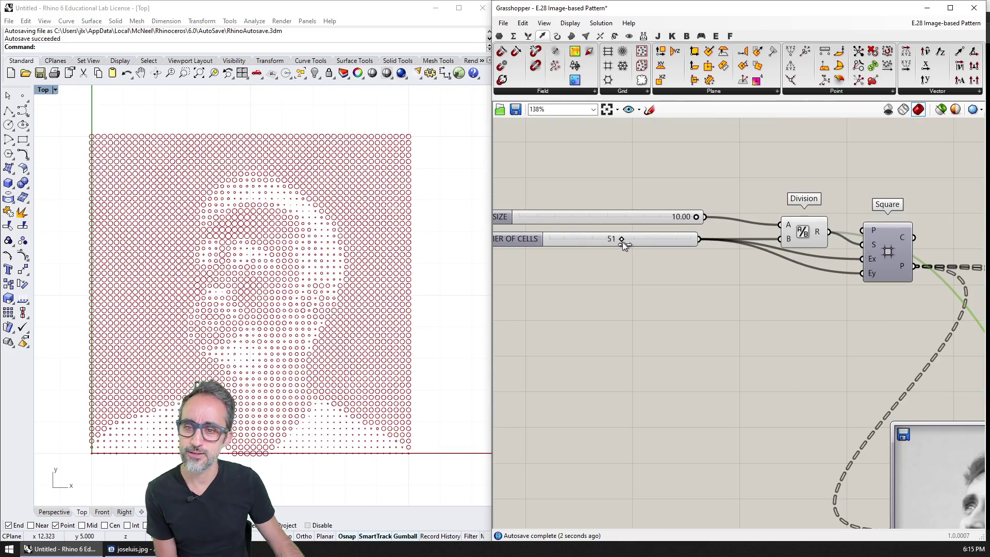
{"action": "left_click_drag", "start_coordinate": [625, 242], "coordinate": [628, 241]}
{"action": "scroll", "coordinate": [330, 299], "scroll_direction": "up", "scroll_amount": 3}
{"action": "scroll", "coordinate": [340, 295], "scroll_direction": "down", "scroll_amount": 2}
{"action": "scroll", "coordinate": [350, 292], "scroll_direction": "up", "scroll_amount": 1}
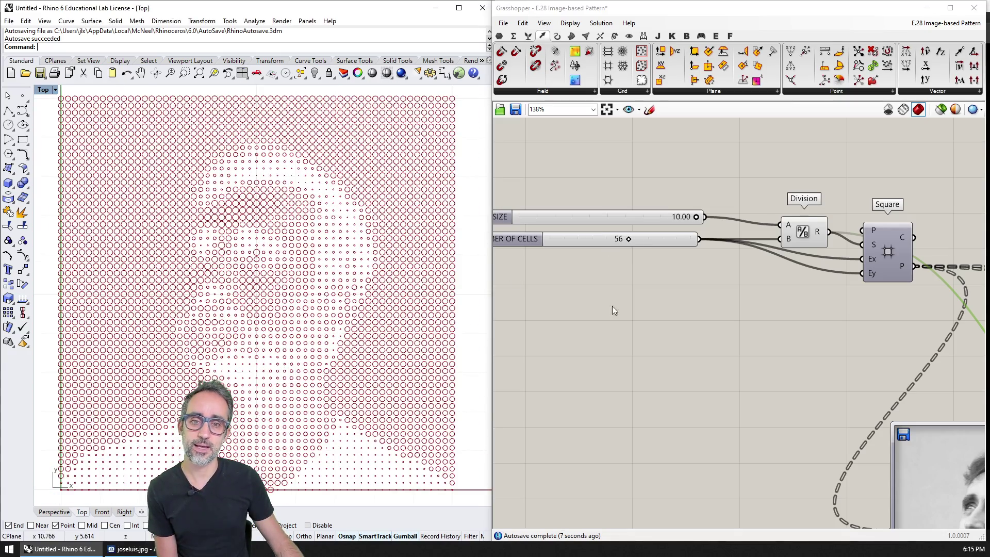
{"action": "scroll", "coordinate": [617, 314], "scroll_direction": "down", "scroll_amount": 3}
{"action": "right_click_drag", "start_coordinate": [685, 307], "coordinate": [587, 258]}
Fill the circles by feeding them into a Boundary Surfaces component
{"action": "double_click", "coordinate": [809, 277]}
{"action": "type", "text": "p"}
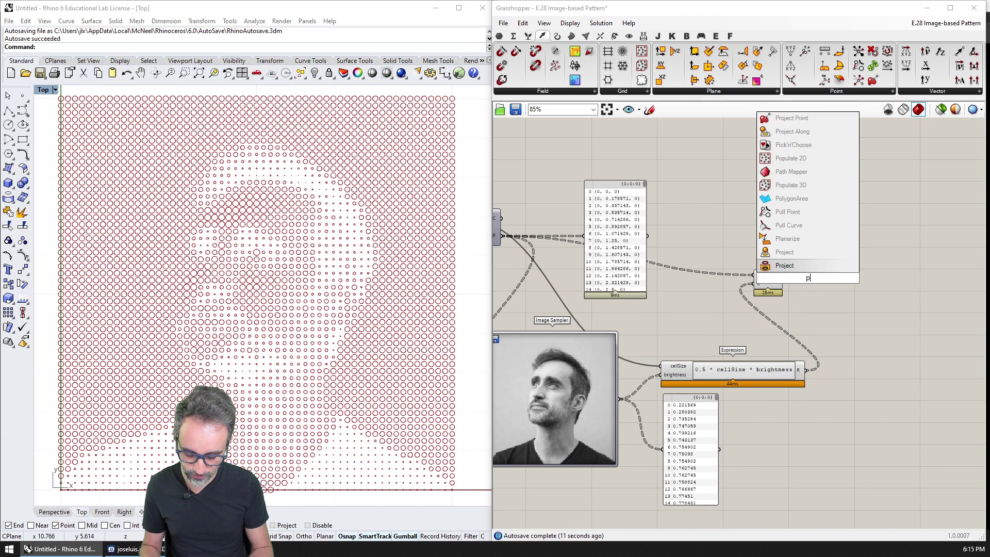
{"action": "type", "text": "lana"}
{"action": "key", "text": "BackSpace"}
{"action": "key", "text": "BackSpace"}
{"action": "key", "text": "BackSpace"}
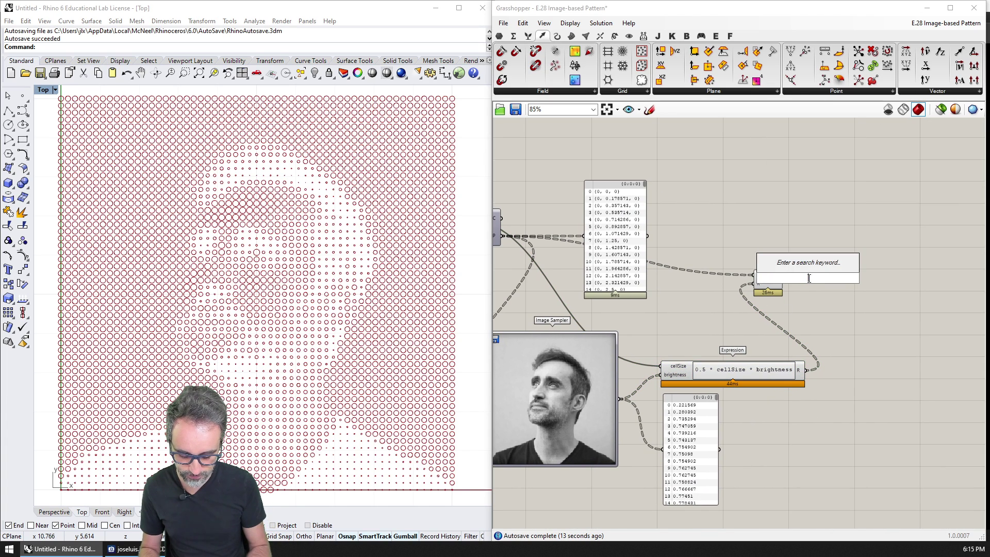
{"action": "type", "text": "boundar"}
{"action": "key", "text": "Return"}
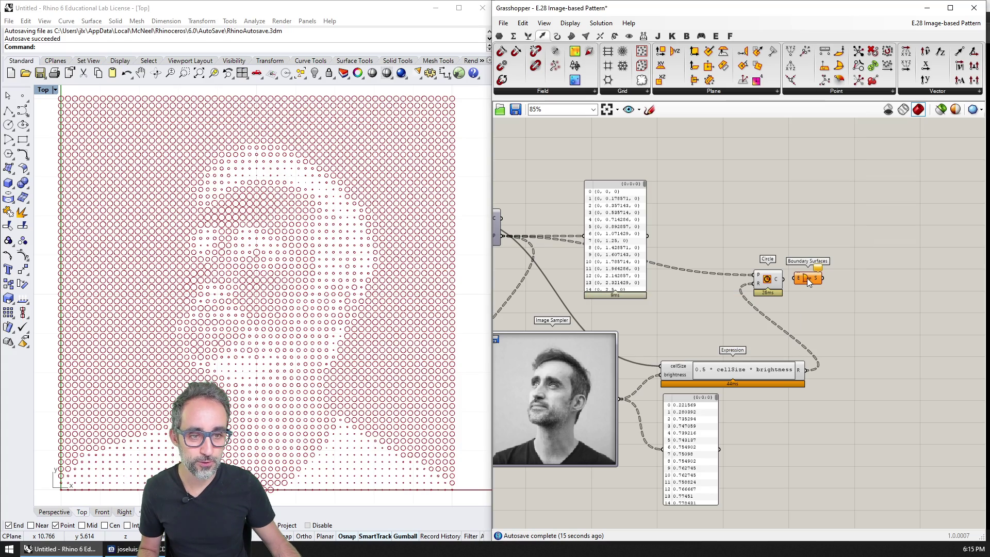
{"action": "left_click_drag", "start_coordinate": [808, 283], "coordinate": [821, 283]}
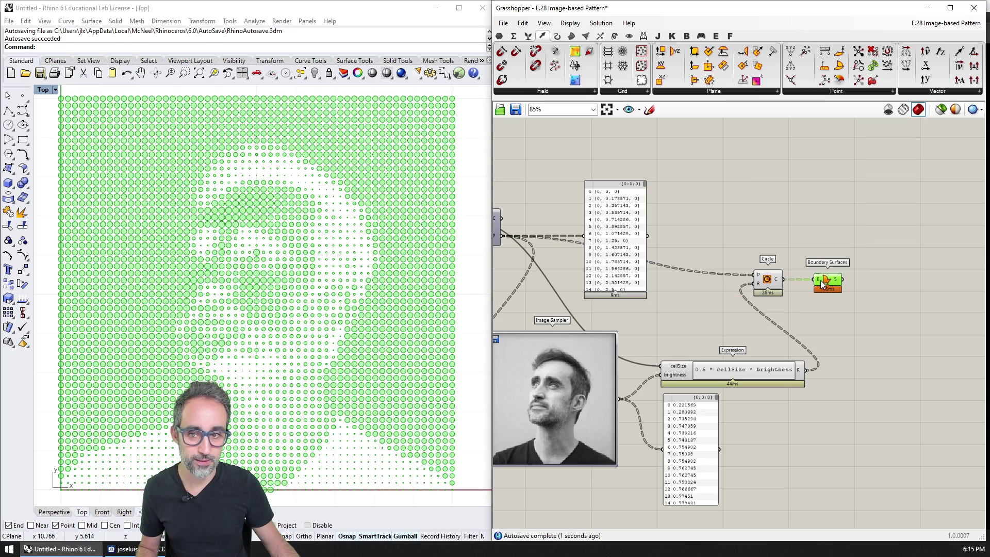
{"action": "left_click", "coordinate": [793, 296]}
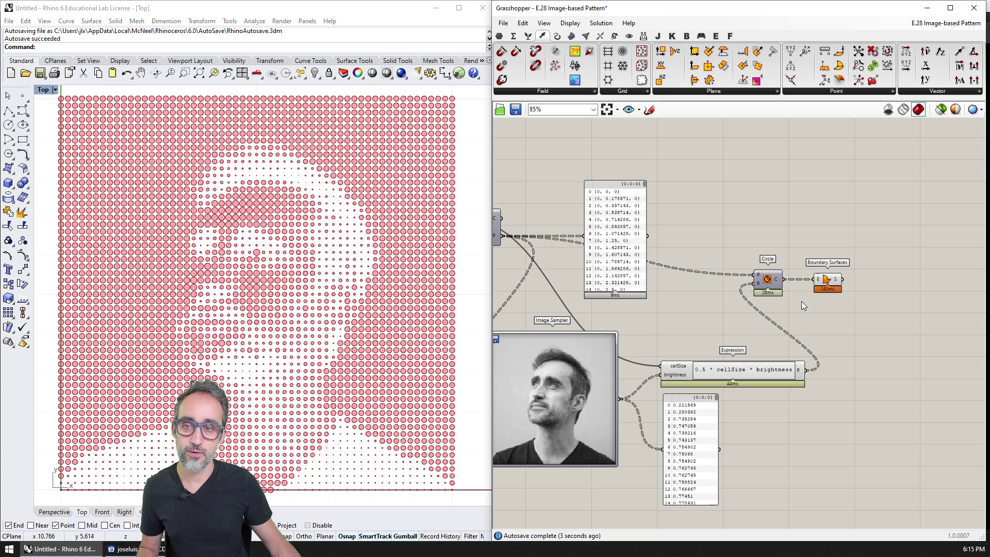
{"action": "left_click_drag", "start_coordinate": [829, 279], "coordinate": [831, 279]}
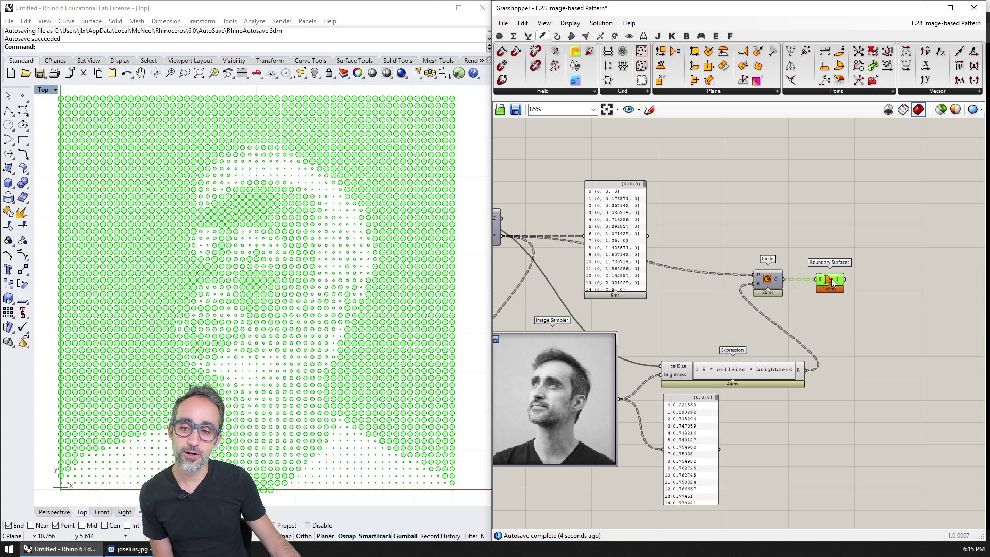
{"action": "left_click", "coordinate": [821, 308]}
{"action": "scroll", "coordinate": [652, 394], "scroll_direction": "up", "scroll_amount": 1}
{"action": "scroll", "coordinate": [608, 406], "scroll_direction": "up", "scroll_amount": 1}
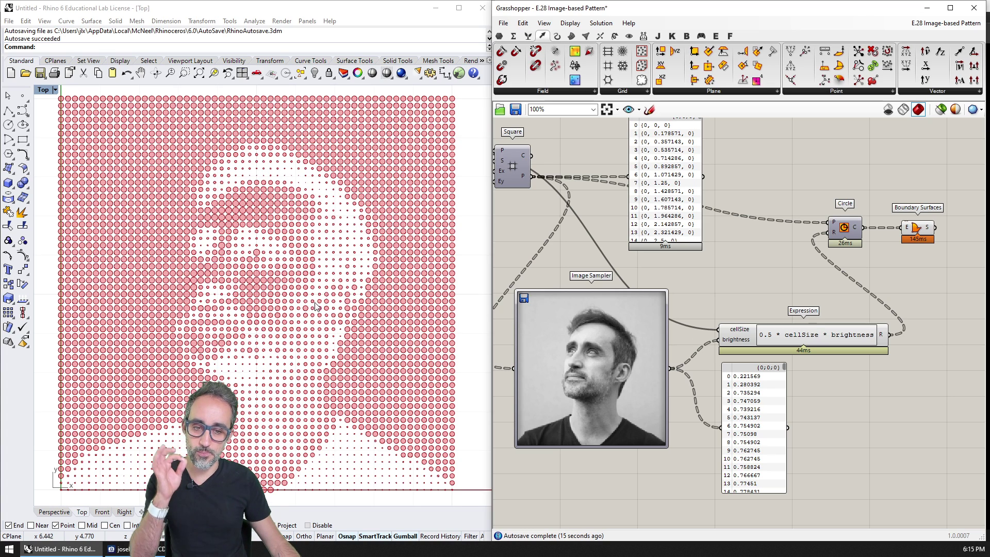
{"action": "right_click_drag", "start_coordinate": [518, 279], "coordinate": [504, 282]}
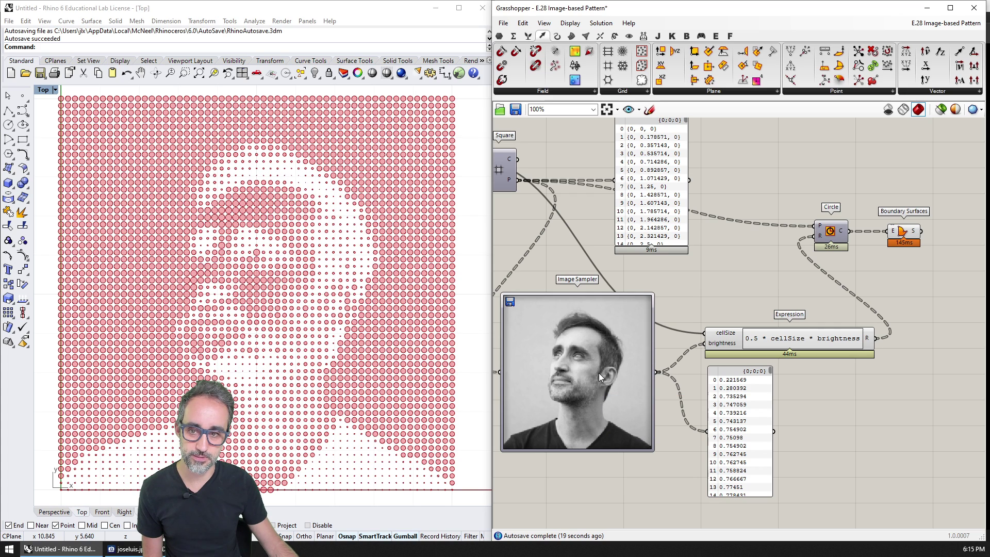
Rewrite the Expression formula as 0.5 * cellSize * (1 - brightness) to invert it
{"action": "double_click", "coordinate": [780, 347]}
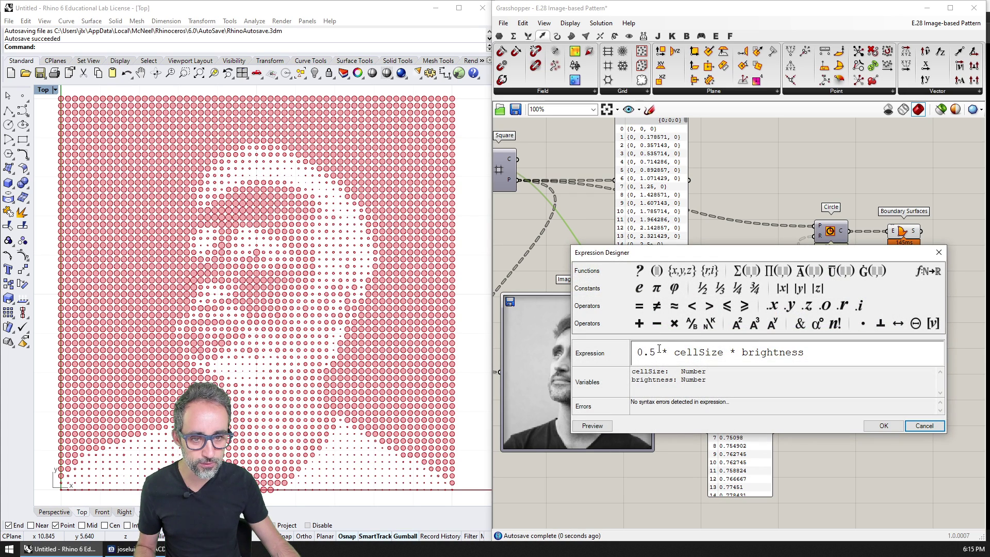
{"action": "type", "text": "1 /"}
{"action": "key", "text": "BackSpace"}
{"action": "type", "text": "-"}
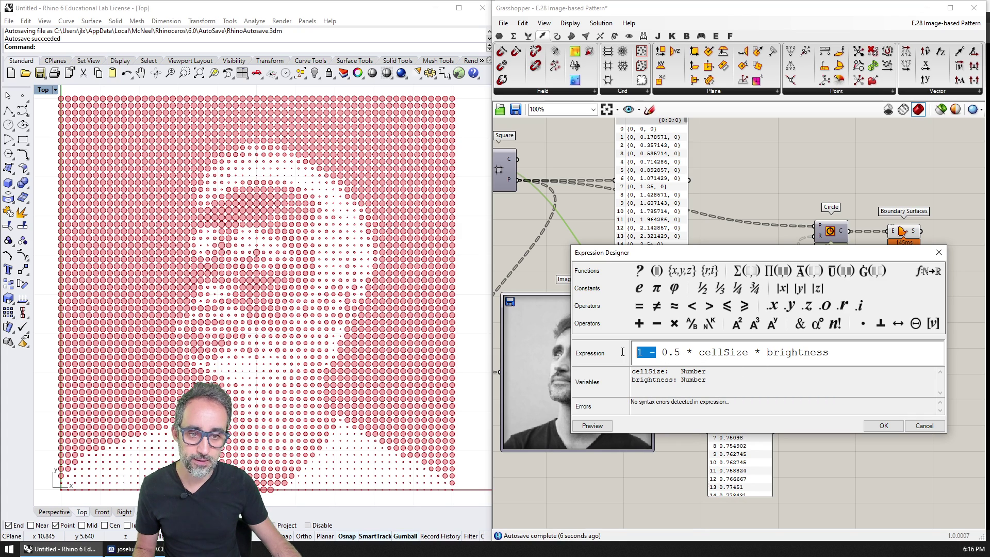
{"action": "key", "text": "BackSpace"}
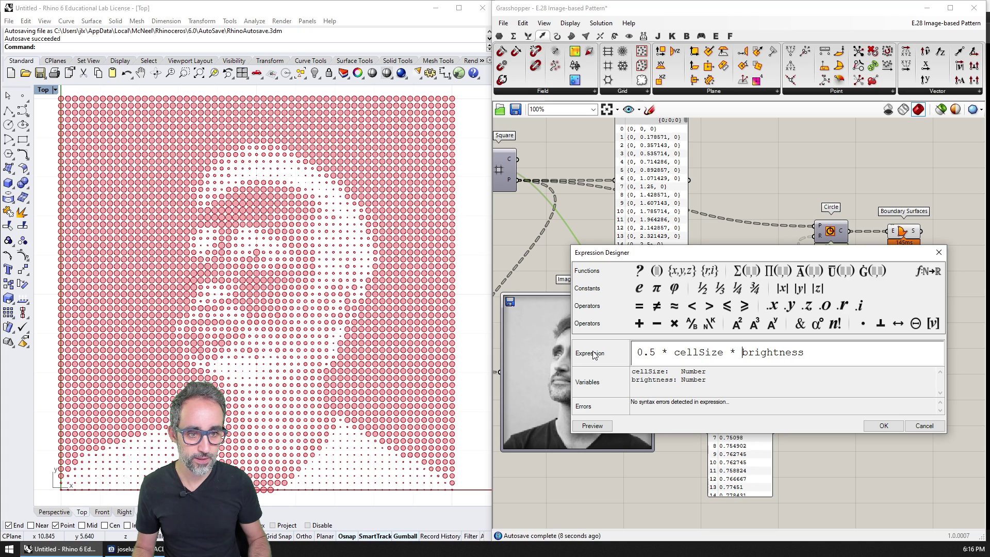
{"action": "type", "text": "(1 -"}
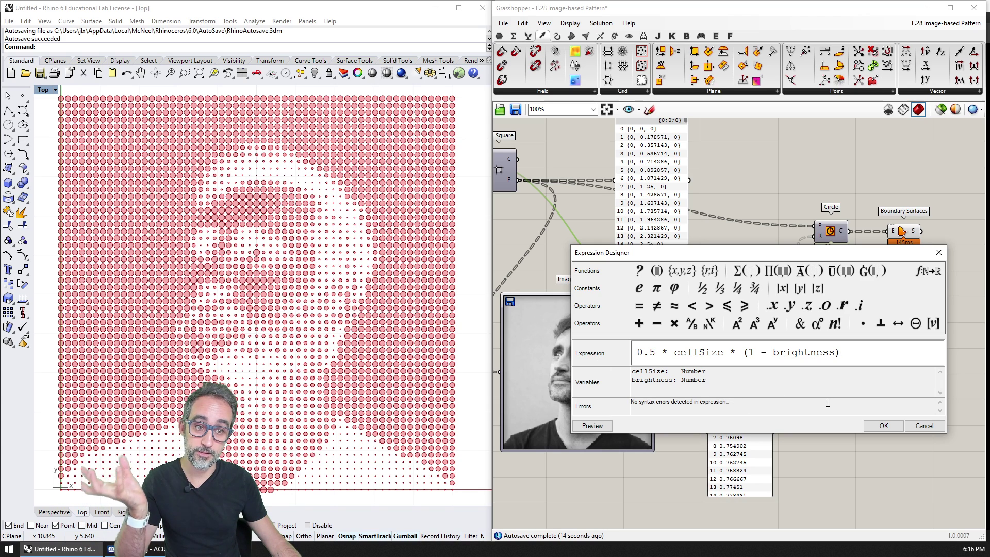
Apply the inverted formula and move Circle and Boundary Surfaces to the right
{"action": "left_click", "coordinate": [875, 427]}
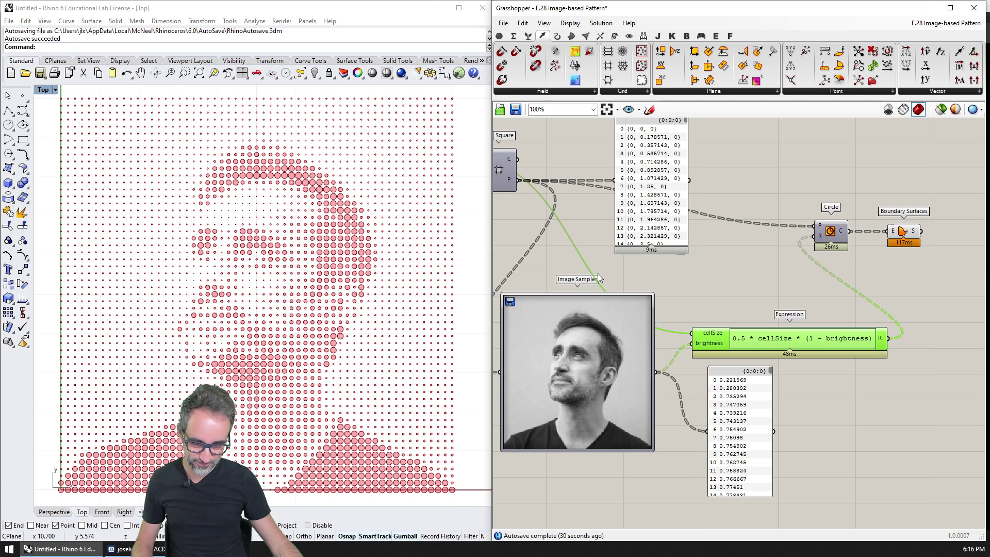
{"action": "right_click_drag", "start_coordinate": [538, 312], "coordinate": [566, 292]}
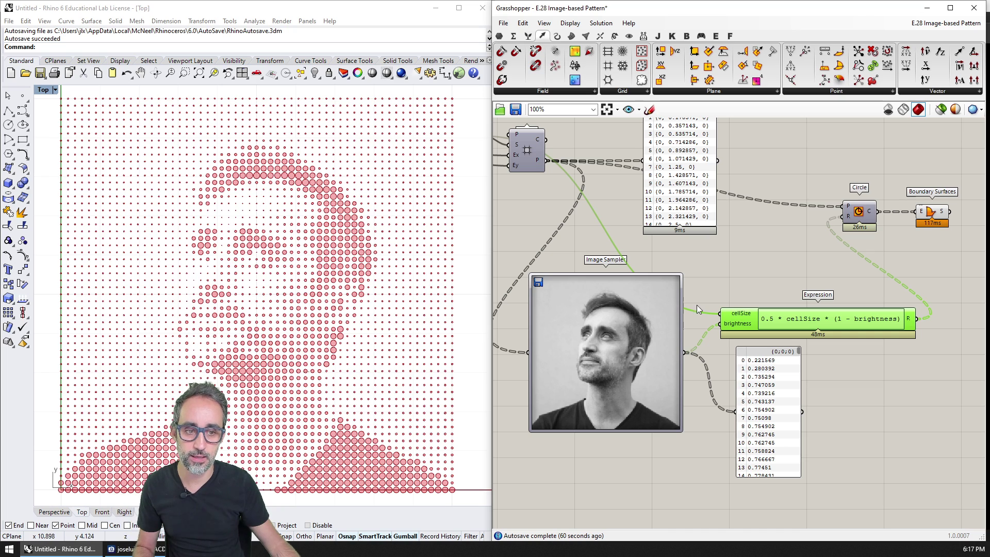
{"action": "mouse_move", "coordinate": [841, 358]}
{"action": "right_mouse_down"}
{"action": "mouse_move", "coordinate": [731, 352]}
{"action": "mouse_move", "coordinate": [667, 400]}
{"action": "right_mouse_up"}
{"action": "left_click_drag", "start_coordinate": [663, 237], "coordinate": [787, 279]}
{"action": "left_click_drag", "start_coordinate": [696, 260], "coordinate": [824, 260]}
{"action": "left_click", "coordinate": [787, 416]}
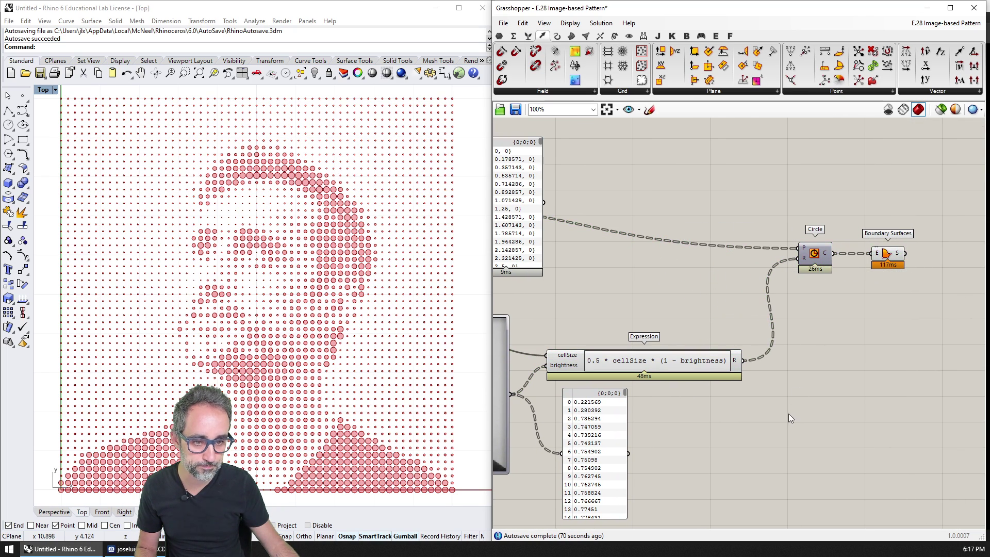
{"action": "scroll", "coordinate": [788, 416], "scroll_direction": "up", "scroll_amount": 1}
{"action": "scroll", "coordinate": [748, 363], "scroll_direction": "down", "scroll_amount": 1}
{"action": "right_click_drag", "start_coordinate": [748, 363], "coordinate": [765, 366]}
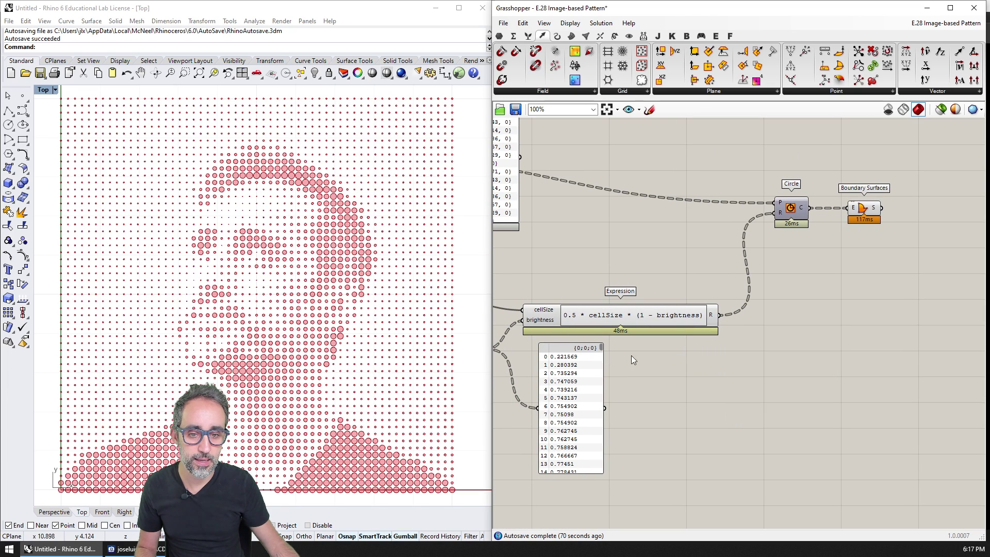
Widen the number panel and reconnect the Image Sampler values into it
{"action": "mouse_move", "coordinate": [604, 361]}
{"action": "left_mouse_down"}
{"action": "mouse_move", "coordinate": [748, 388]}
{"action": "mouse_move", "coordinate": [637, 386]}
{"action": "mouse_move", "coordinate": [774, 392]}
{"action": "left_mouse_up"}
{"action": "left_click_drag", "start_coordinate": [722, 330], "coordinate": [699, 414]}
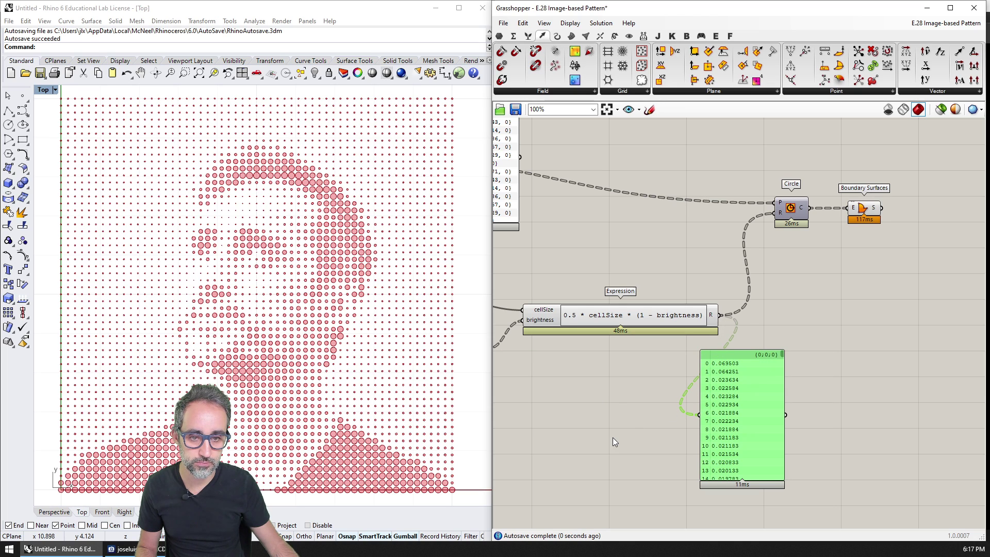
{"action": "right_click_drag", "start_coordinate": [612, 437], "coordinate": [726, 374]}
{"action": "left_click_drag", "start_coordinate": [845, 360], "coordinate": [839, 359]}
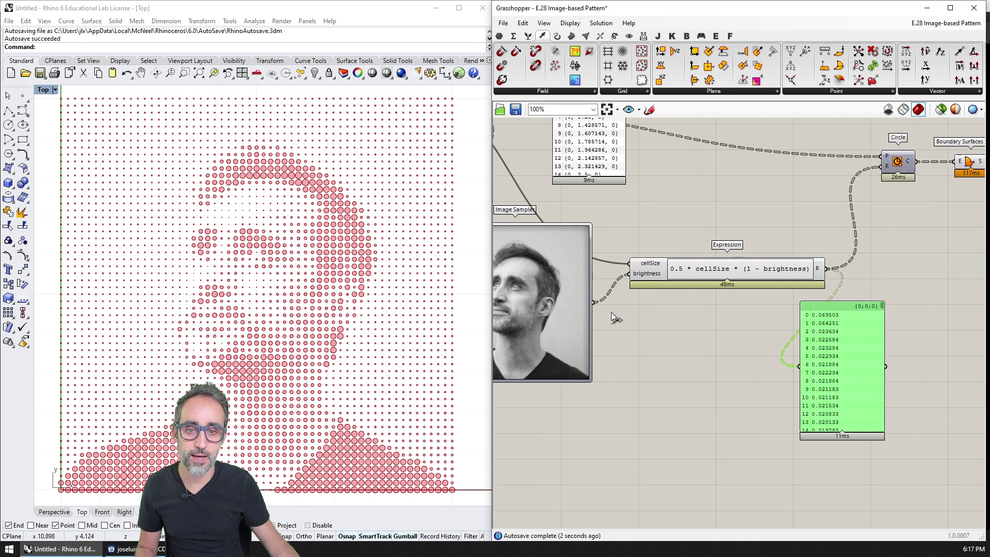
{"action": "left_click_drag", "start_coordinate": [622, 320], "coordinate": [799, 366]}
{"action": "mouse_move", "coordinate": [845, 306]}
{"action": "left_mouse_down"}
{"action": "mouse_move", "coordinate": [718, 302]}
{"action": "mouse_move", "coordinate": [761, 275]}
{"action": "left_mouse_up"}
{"action": "left_click_drag", "start_coordinate": [678, 347], "coordinate": [717, 352]}
{"action": "scroll", "coordinate": [592, 305], "scroll_direction": "up", "scroll_amount": 1}
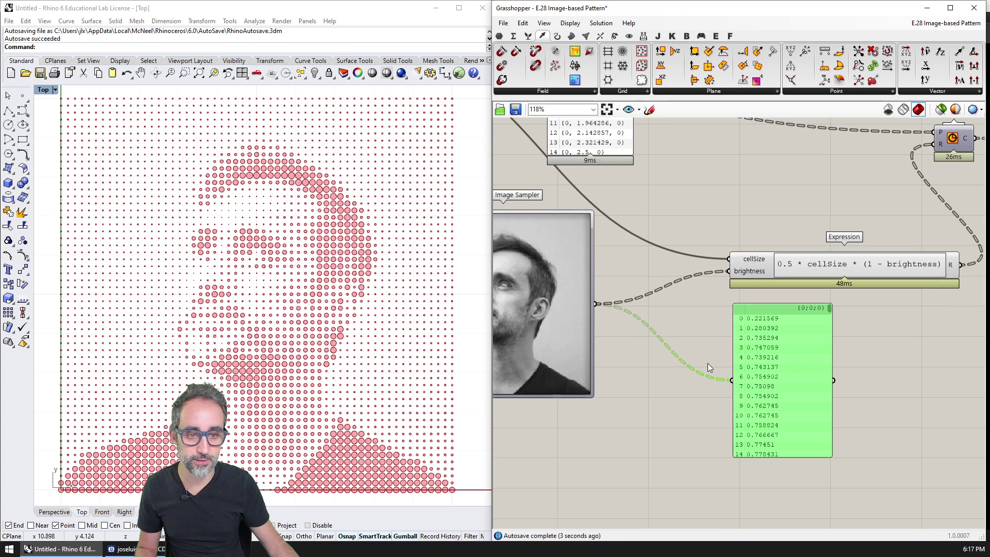
{"action": "right_click_drag", "start_coordinate": [682, 373], "coordinate": [753, 336]}
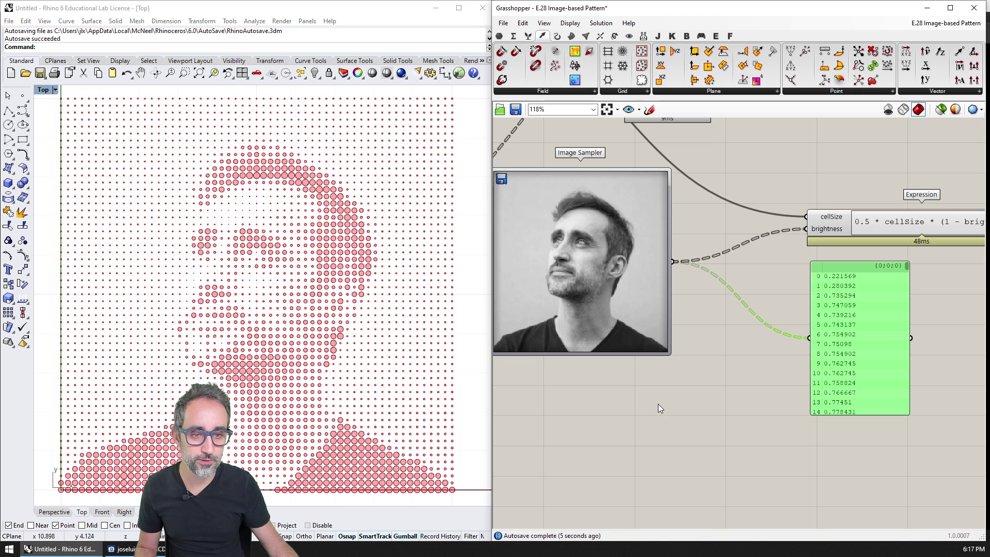
Add a Larger Than component with the brightness values as input A
{"action": "left_click", "coordinate": [690, 405]}
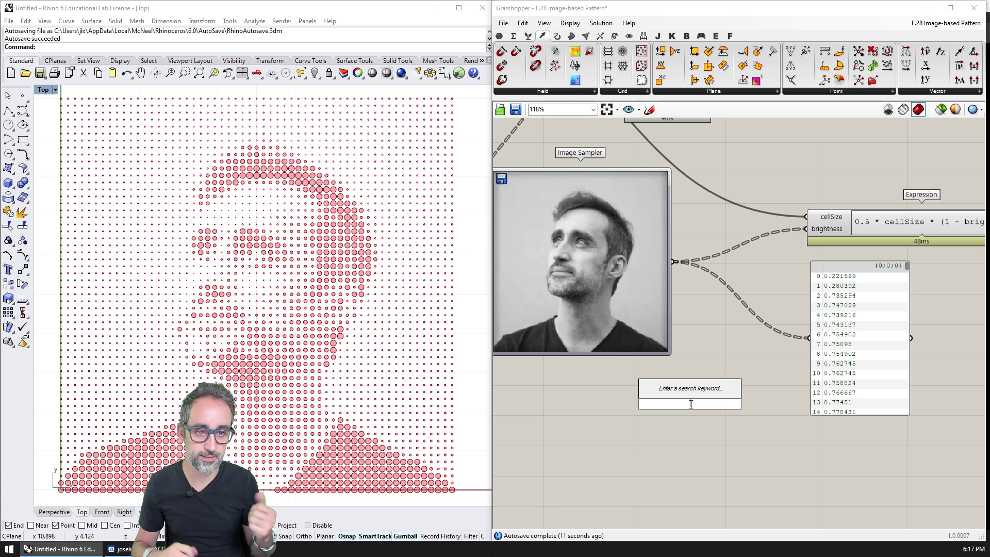
{"action": "left_click", "coordinate": [528, 36]}
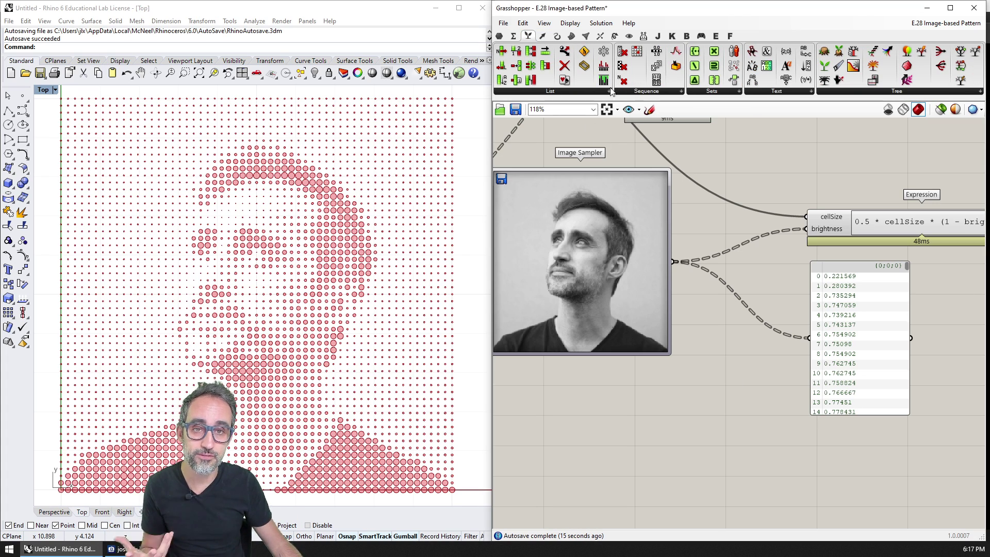
{"action": "left_click", "coordinate": [513, 36]}
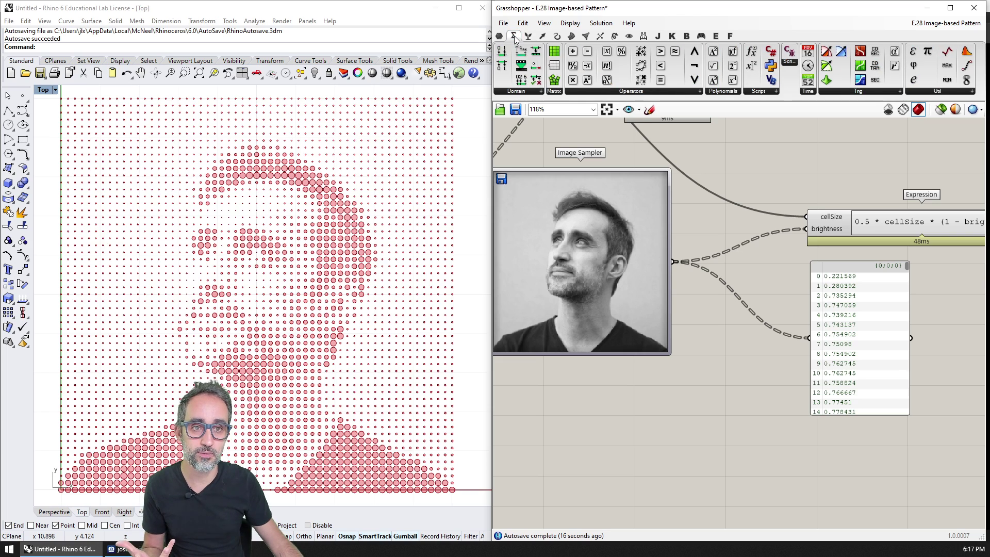
{"action": "left_click", "coordinate": [637, 91]}
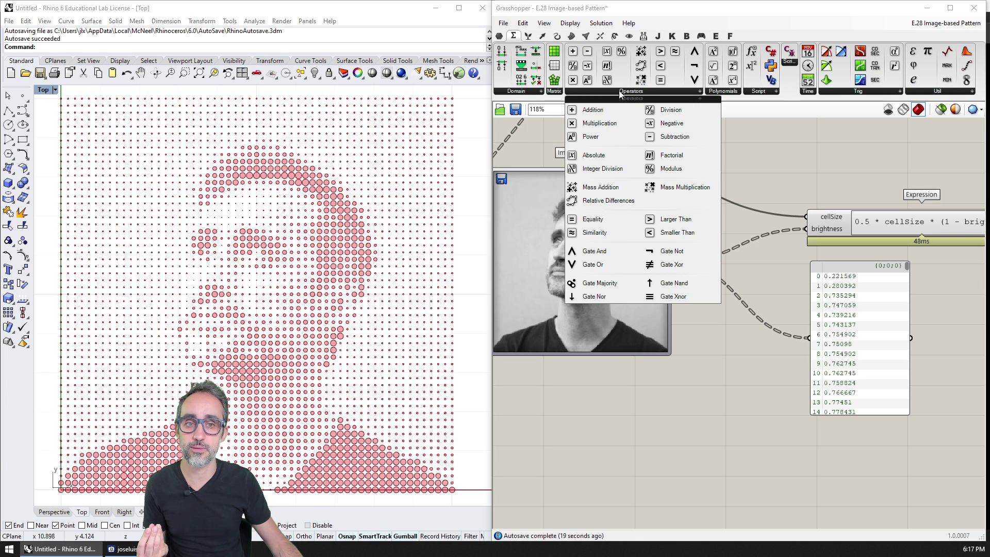
{"action": "left_click", "coordinate": [675, 222]}
{"action": "left_click", "coordinate": [744, 387]}
{"action": "scroll", "coordinate": [745, 394], "scroll_direction": "up", "scroll_amount": 3}
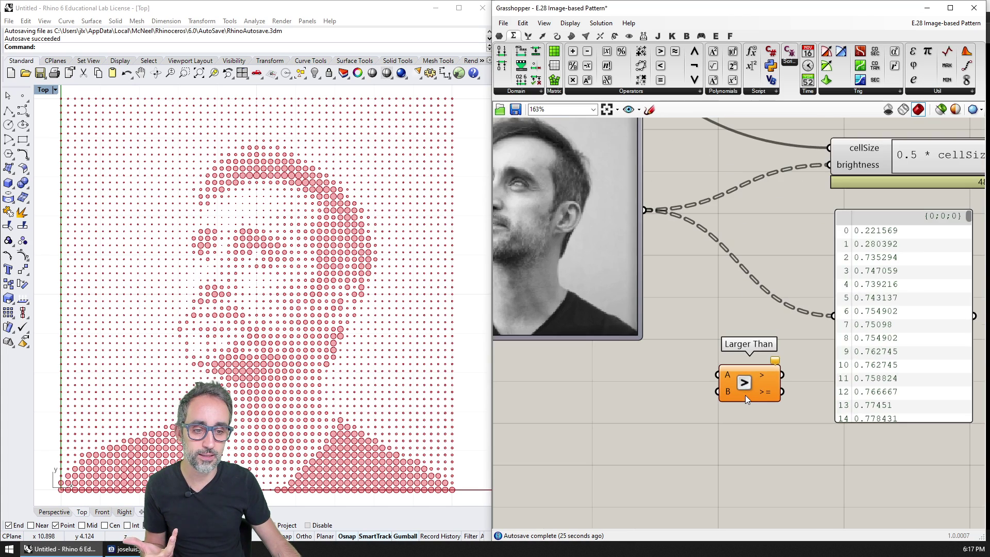
{"action": "scroll", "coordinate": [678, 386], "scroll_direction": "down", "scroll_amount": 3}
{"action": "scroll", "coordinate": [683, 389], "scroll_direction": "up", "scroll_amount": 2}
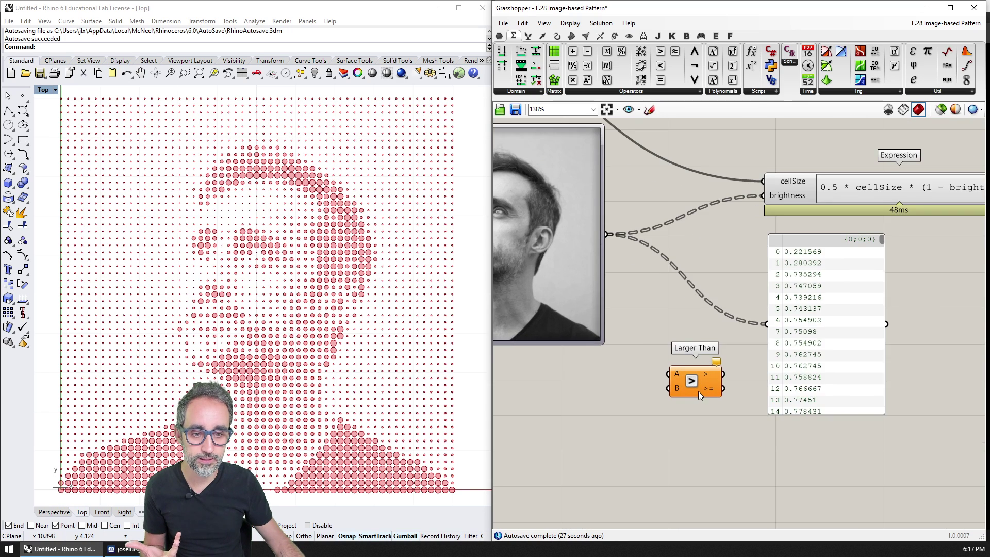
{"action": "mouse_move", "coordinate": [698, 391]}
{"action": "right_mouse_down"}
{"action": "mouse_move", "coordinate": [792, 399]}
{"action": "mouse_move", "coordinate": [795, 366]}
{"action": "right_mouse_up"}
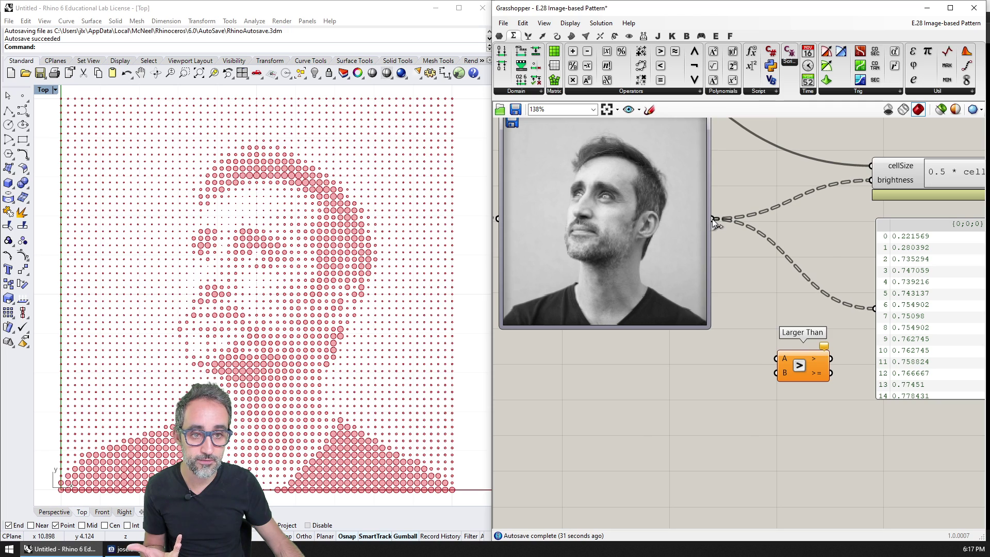
{"action": "mouse_move", "coordinate": [713, 219]}
{"action": "left_mouse_down"}
{"action": "mouse_move", "coordinate": [779, 358]}
{"action": "mouse_move", "coordinate": [818, 396]}
{"action": "left_mouse_up"}
Add a number slider as the comparison's B threshold
{"action": "double_click", "coordinate": [671, 406]}
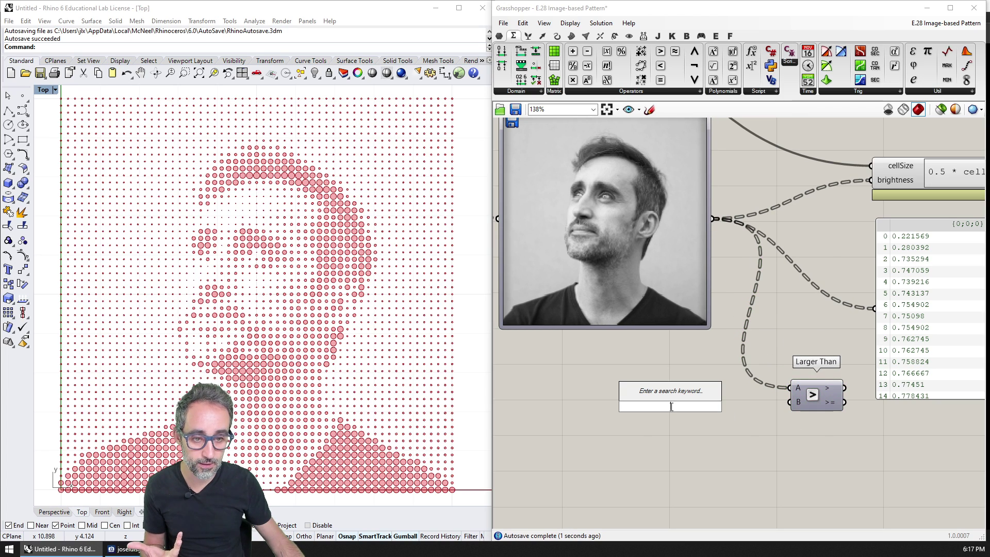
{"action": "type", "text": "1"}
{"action": "key", "text": "Return"}
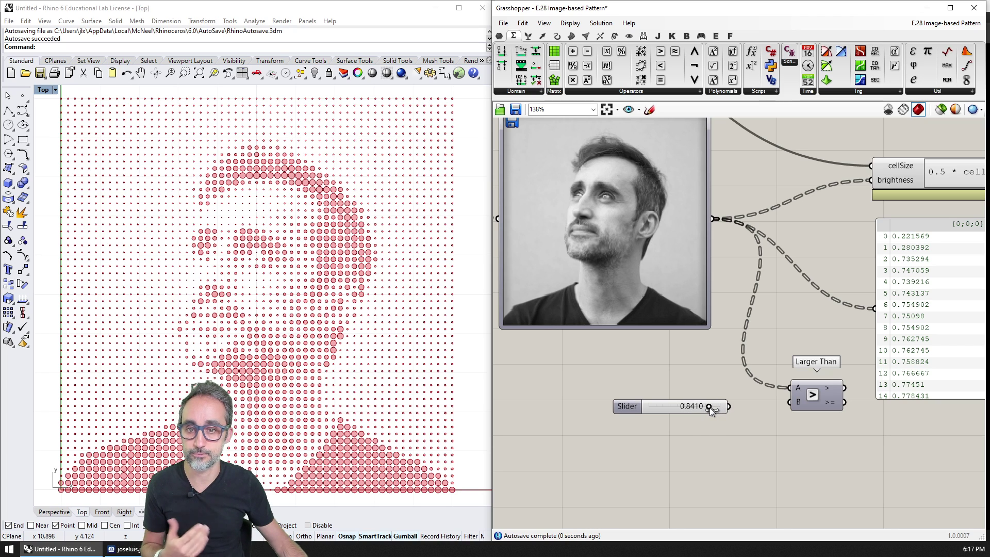
{"action": "right_click_drag", "start_coordinate": [750, 398], "coordinate": [724, 397]}
{"action": "left_click_drag", "start_coordinate": [712, 404], "coordinate": [769, 400]}
{"action": "right_click_drag", "start_coordinate": [769, 401], "coordinate": [697, 402]}
Show the True/False results in a copied panel and lower the threshold to about 0.74
{"action": "left_click", "coordinate": [809, 356]}
{"action": "right_click_drag", "start_coordinate": [809, 357], "coordinate": [718, 377]}
{"action": "left_click", "coordinate": [637, 401]}
{"action": "left_click_drag", "start_coordinate": [637, 402], "coordinate": [848, 355], "text": "alt"}
{"action": "left_click_drag", "start_coordinate": [677, 397], "coordinate": [786, 380]}
{"action": "key", "text": "Delete"}
{"action": "left_click", "coordinate": [764, 332]}
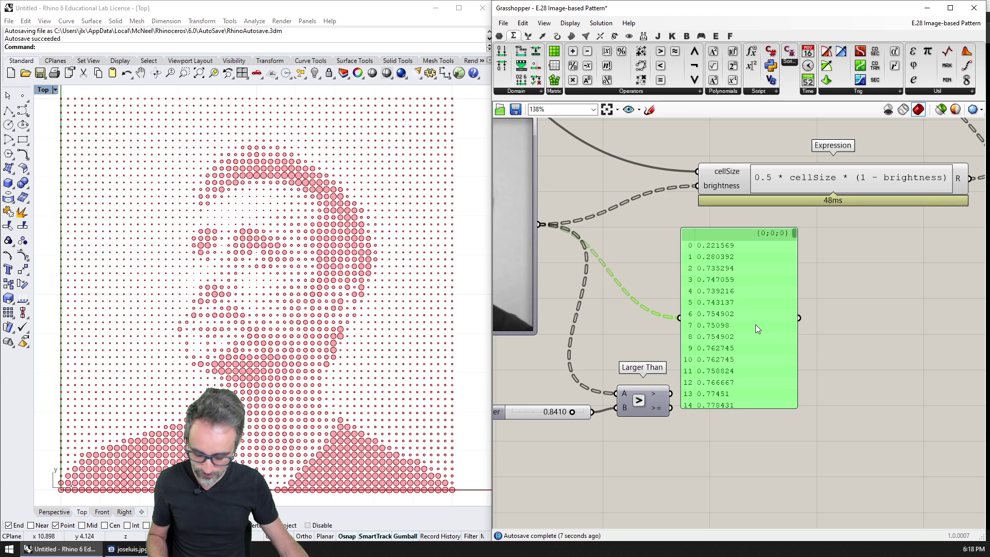
{"action": "left_click_drag", "start_coordinate": [769, 333], "coordinate": [869, 327], "text": "alt"}
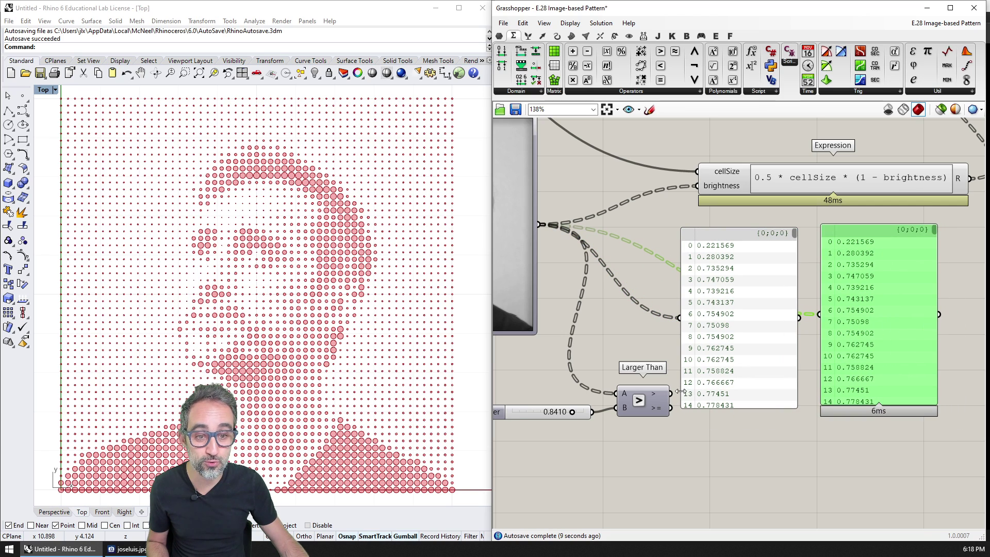
{"action": "left_click_drag", "start_coordinate": [671, 393], "coordinate": [821, 316]}
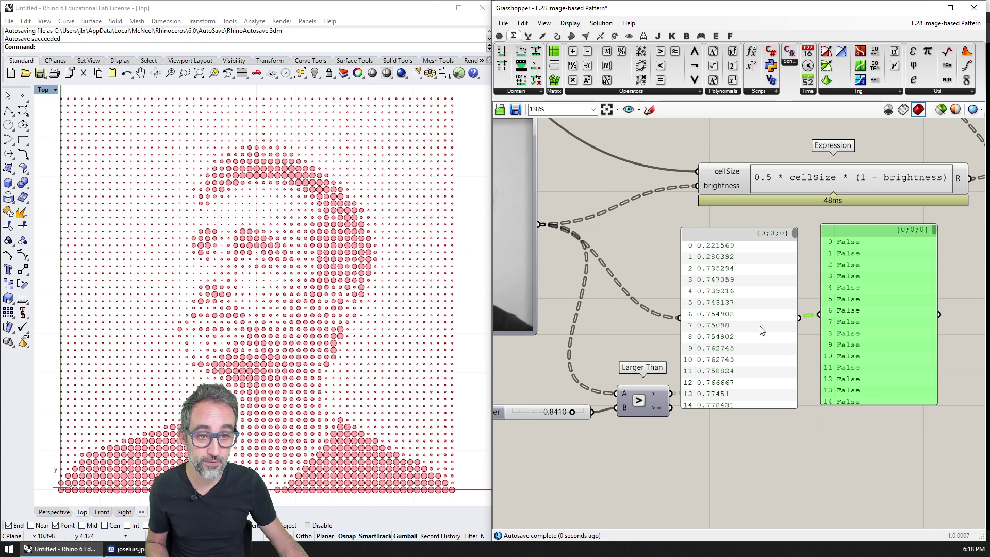
{"action": "left_click_drag", "start_coordinate": [567, 412], "coordinate": [566, 413]}
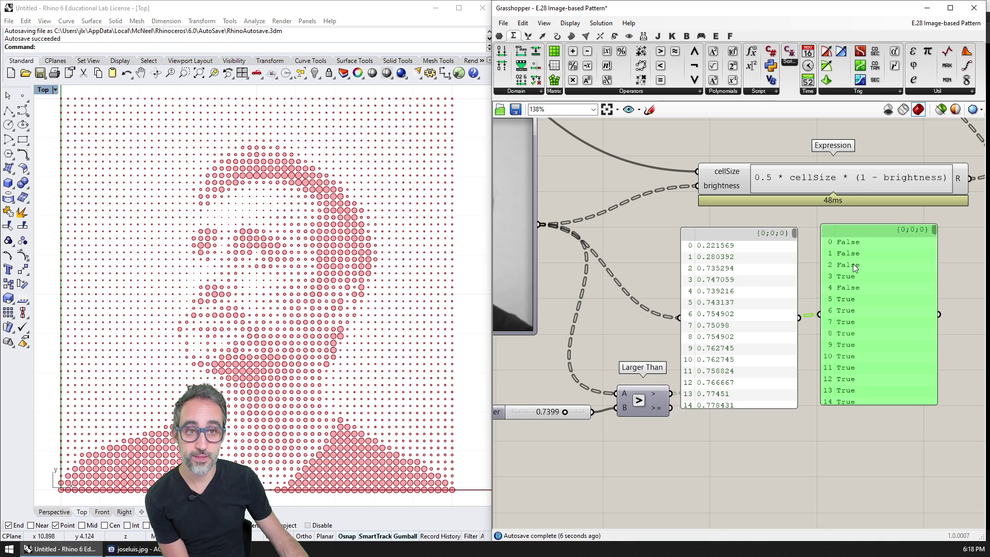
Add a Cull Pattern component with the brightness values as its list
{"action": "left_click", "coordinate": [528, 36]}
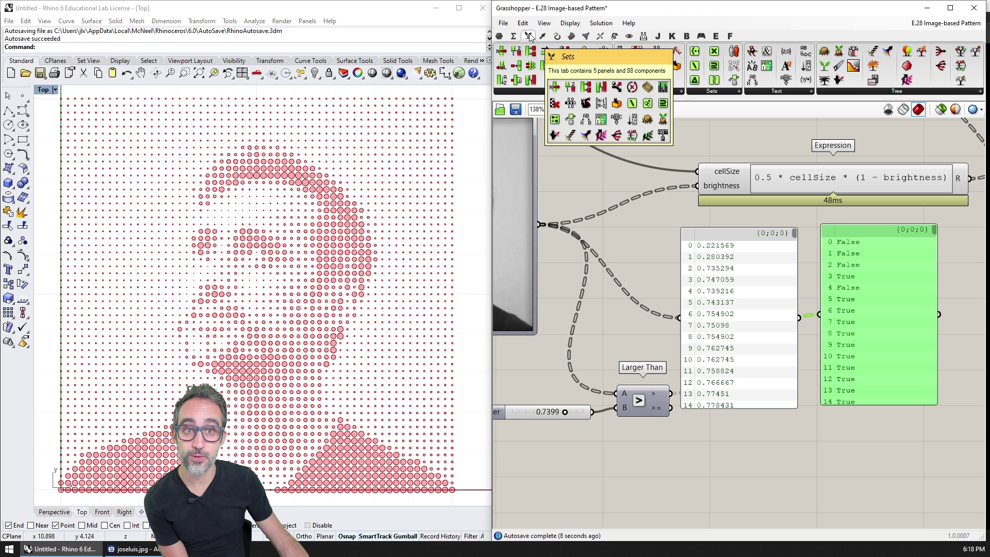
{"action": "left_click", "coordinate": [646, 91]}
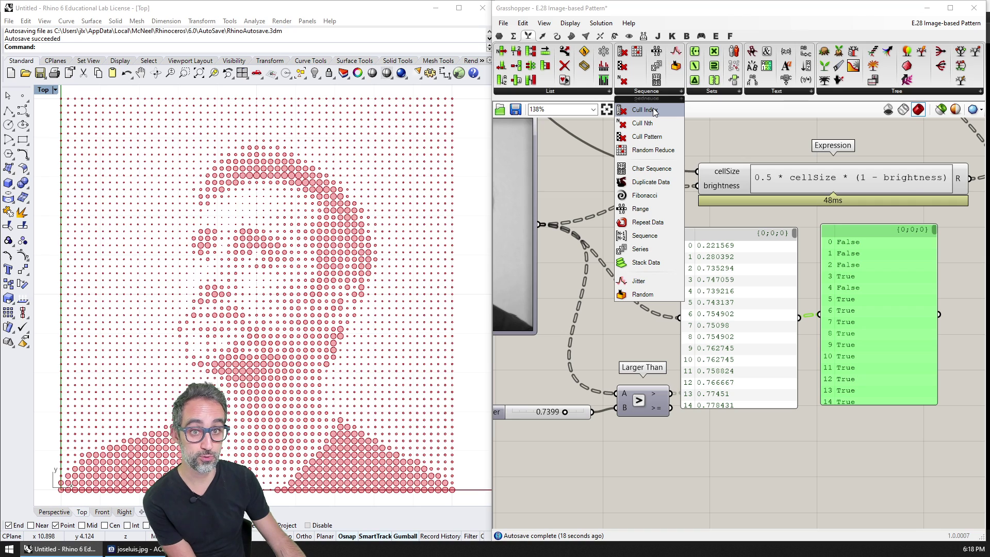
{"action": "left_click", "coordinate": [647, 136]}
{"action": "left_click", "coordinate": [768, 437]}
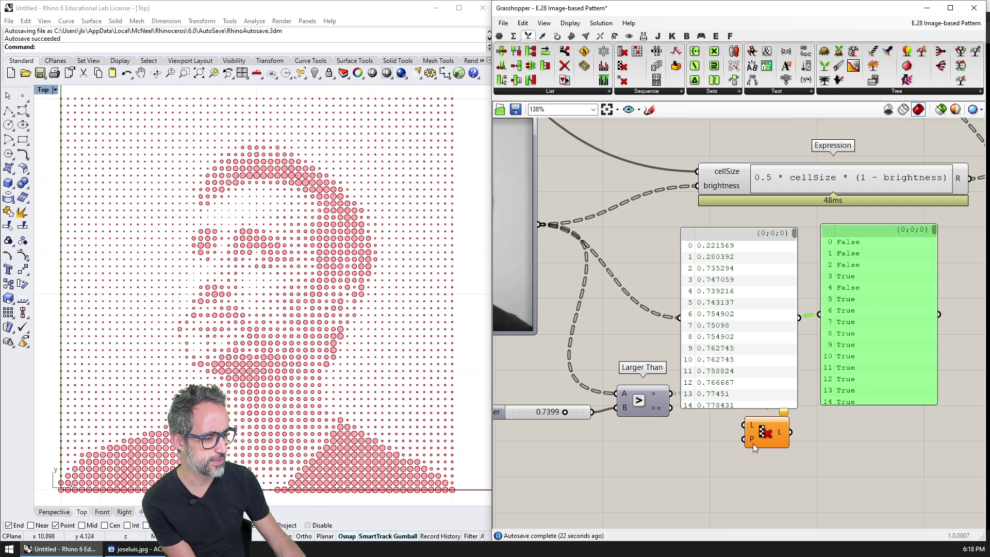
{"action": "scroll", "coordinate": [749, 444], "scroll_direction": "up", "scroll_amount": 2}
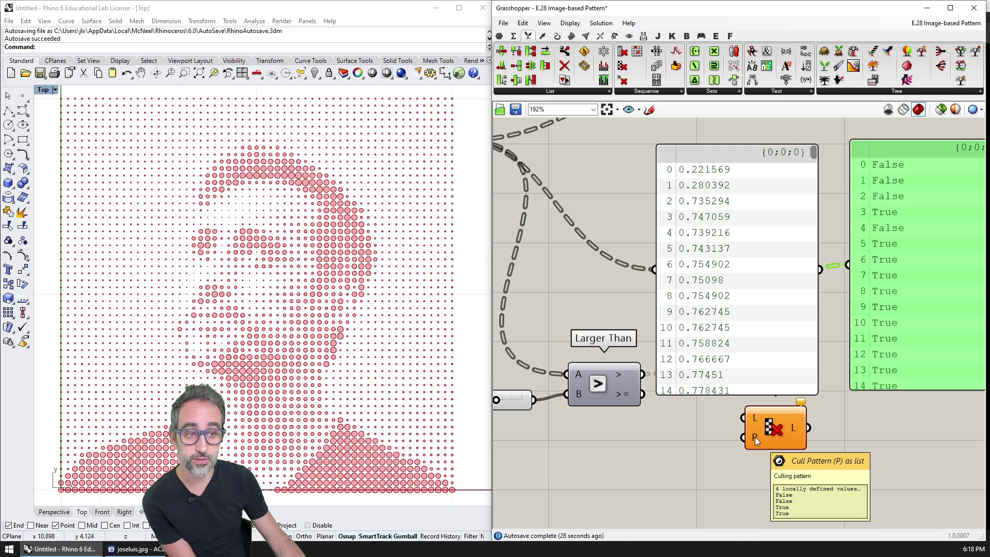
{"action": "scroll", "coordinate": [755, 438], "scroll_direction": "down", "scroll_amount": 2}
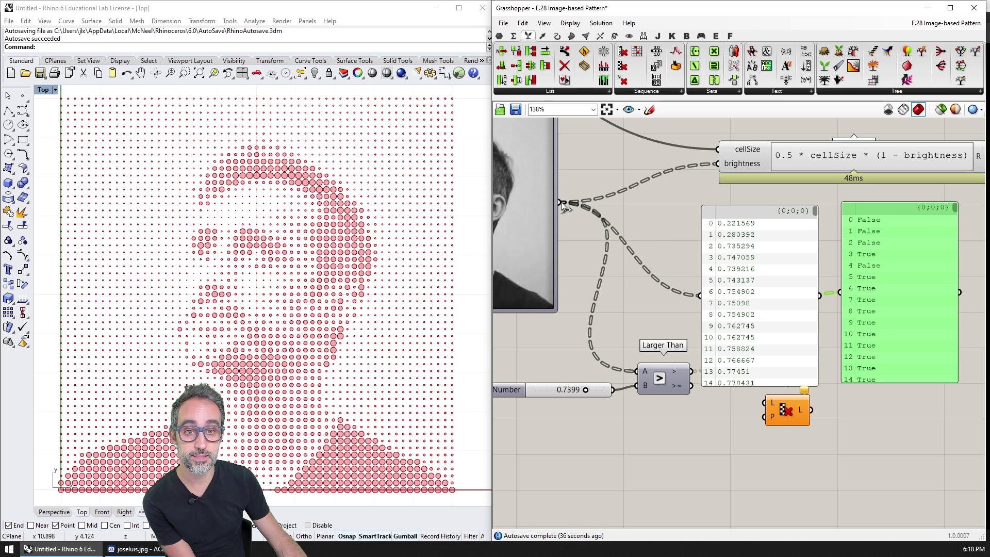
{"action": "left_click_drag", "start_coordinate": [561, 202], "coordinate": [764, 403]}
{"action": "mouse_move", "coordinate": [768, 348]}
{"action": "left_mouse_down"}
{"action": "mouse_move", "coordinate": [761, 301]}
{"action": "mouse_move", "coordinate": [606, 521]}
{"action": "left_mouse_up"}
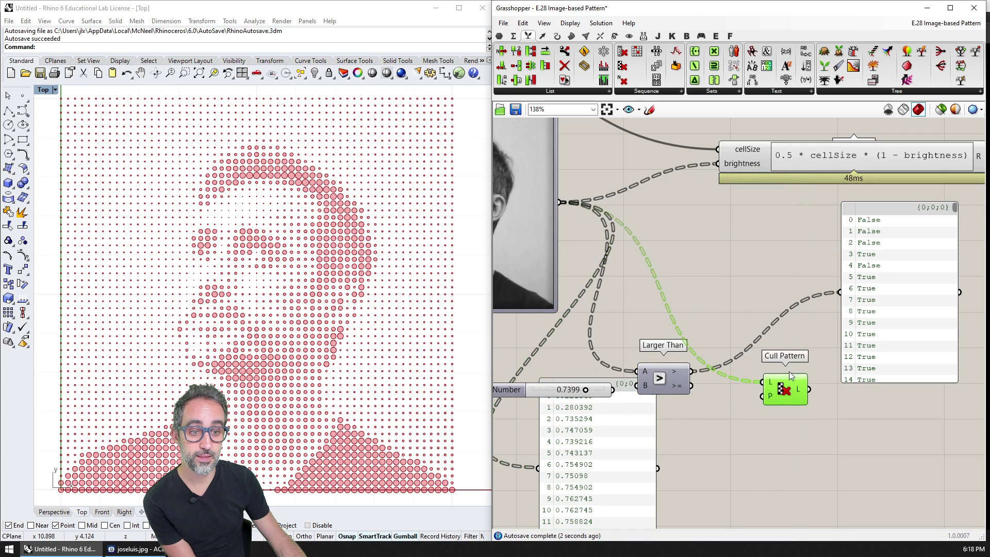
Rearrange the value panels and show the culled values in a panel
{"action": "left_click_drag", "start_coordinate": [795, 405], "coordinate": [776, 299]}
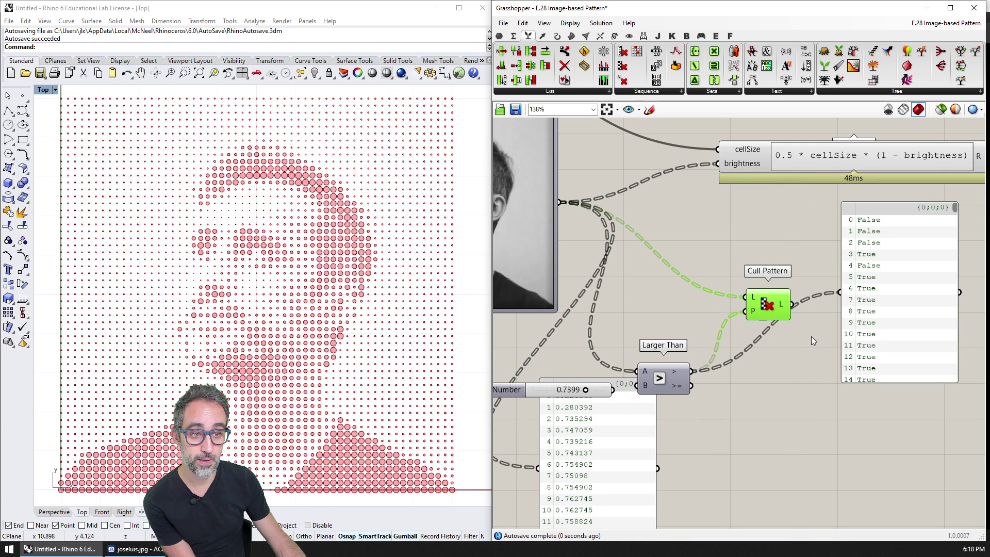
{"action": "right_click_drag", "start_coordinate": [812, 336], "coordinate": [707, 325]}
{"action": "left_click_drag", "start_coordinate": [549, 459], "coordinate": [729, 423]}
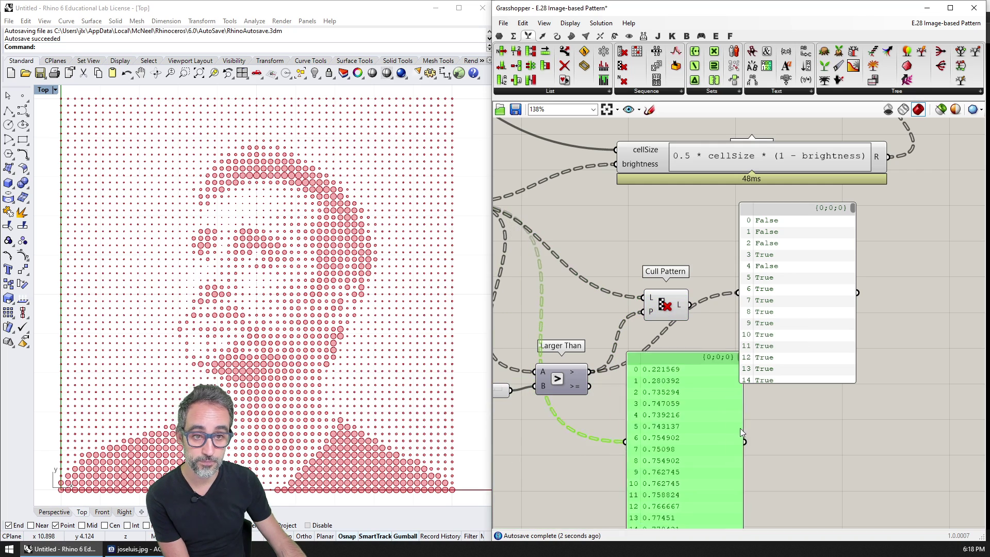
{"action": "left_click_drag", "start_coordinate": [787, 312], "coordinate": [814, 378]}
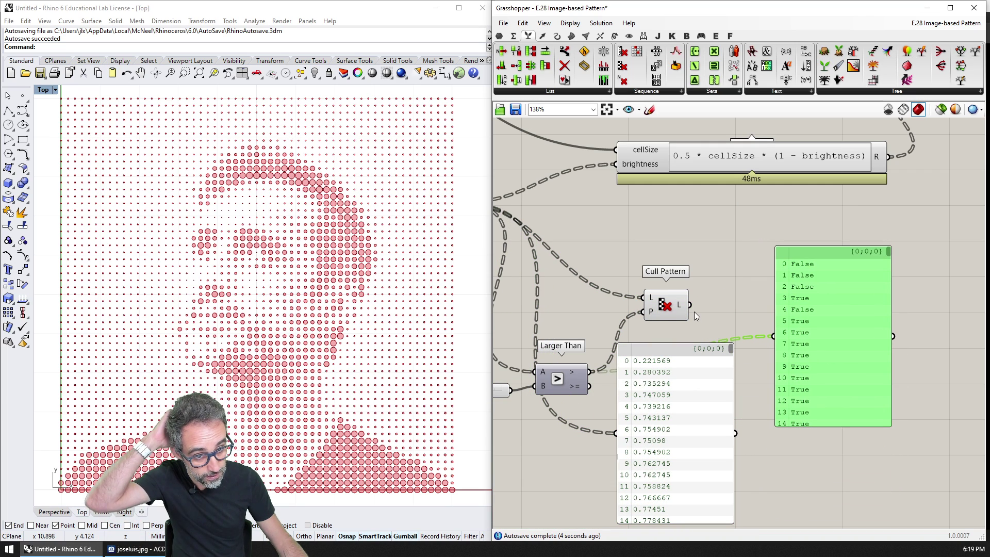
{"action": "mouse_move", "coordinate": [690, 305]}
{"action": "left_mouse_down"}
{"action": "mouse_move", "coordinate": [765, 359]}
{"action": "mouse_move", "coordinate": [801, 438]}
{"action": "left_mouse_up"}
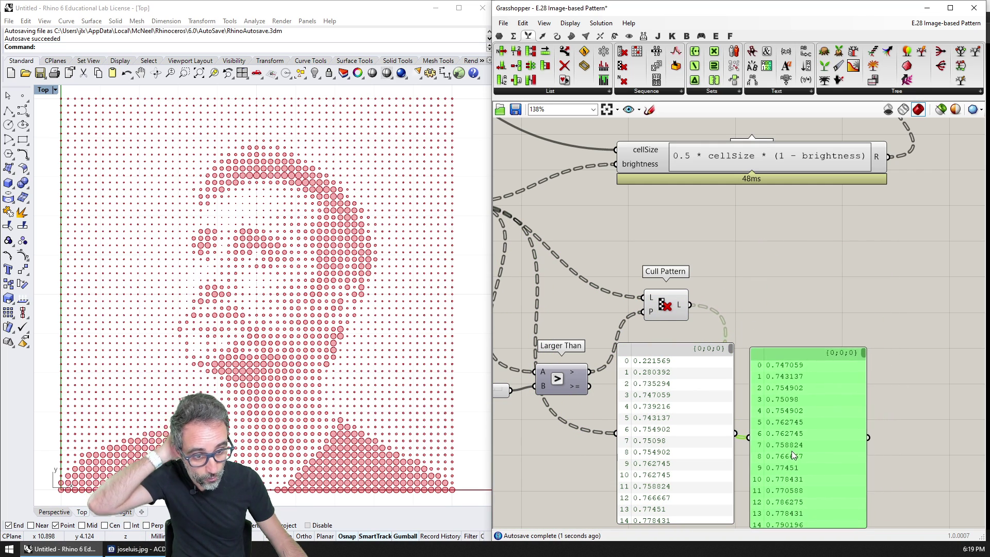
{"action": "left_click", "coordinate": [784, 294]}
{"action": "scroll", "coordinate": [674, 298], "scroll_direction": "up", "scroll_amount": 3}
{"action": "right_click_drag", "start_coordinate": [650, 313], "coordinate": [727, 267]}
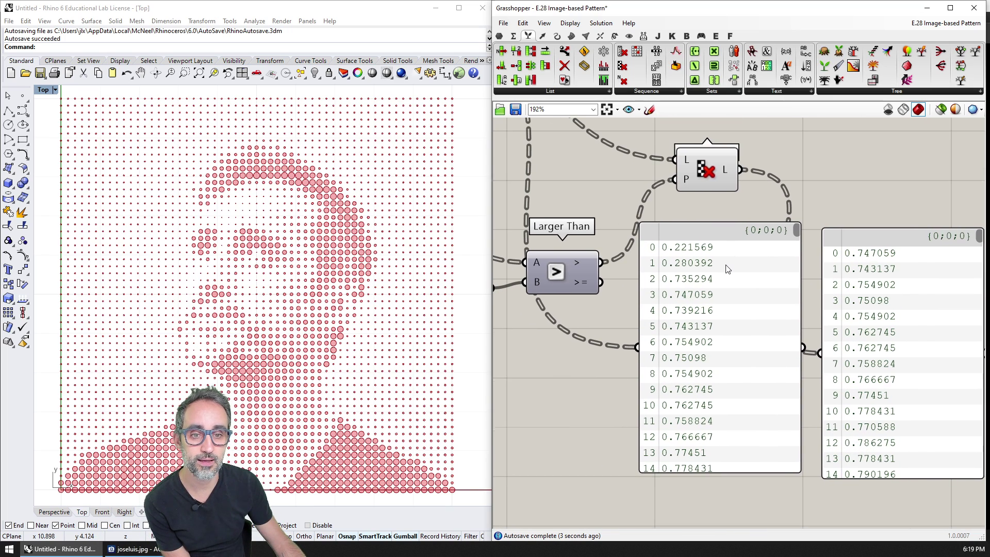
{"action": "scroll", "coordinate": [544, 302], "scroll_direction": "down", "scroll_amount": 2}
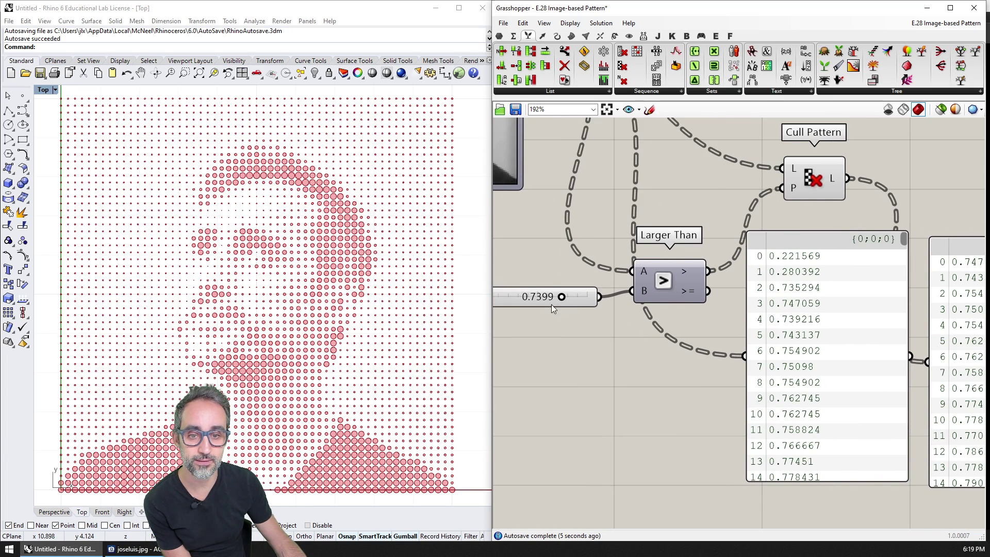
{"action": "right_click_drag", "start_coordinate": [865, 324], "coordinate": [792, 324]}
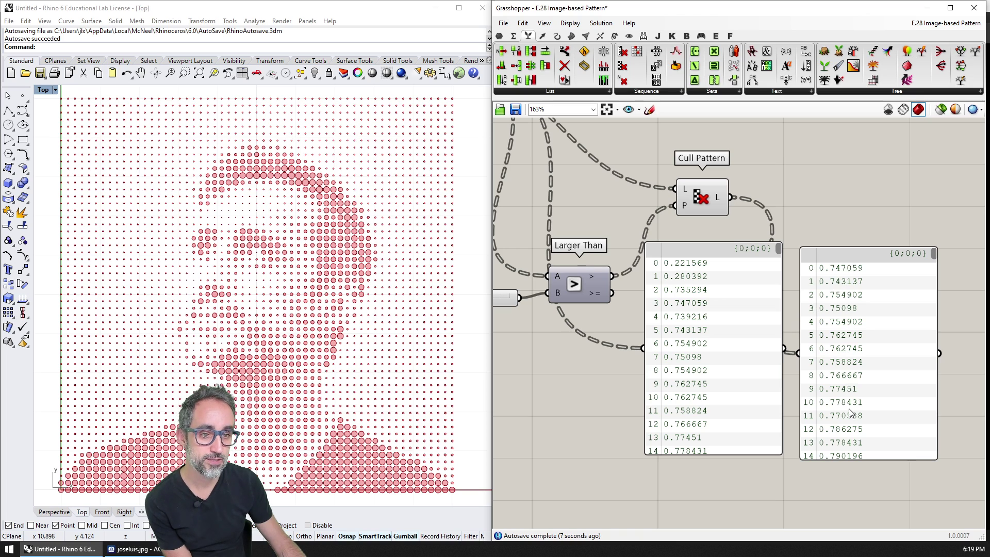
Add Smaller Than comparing brightness to the threshold as the cull pattern
{"action": "right_click_drag", "start_coordinate": [576, 221], "coordinate": [679, 302]}
{"action": "double_click", "coordinate": [680, 301]}
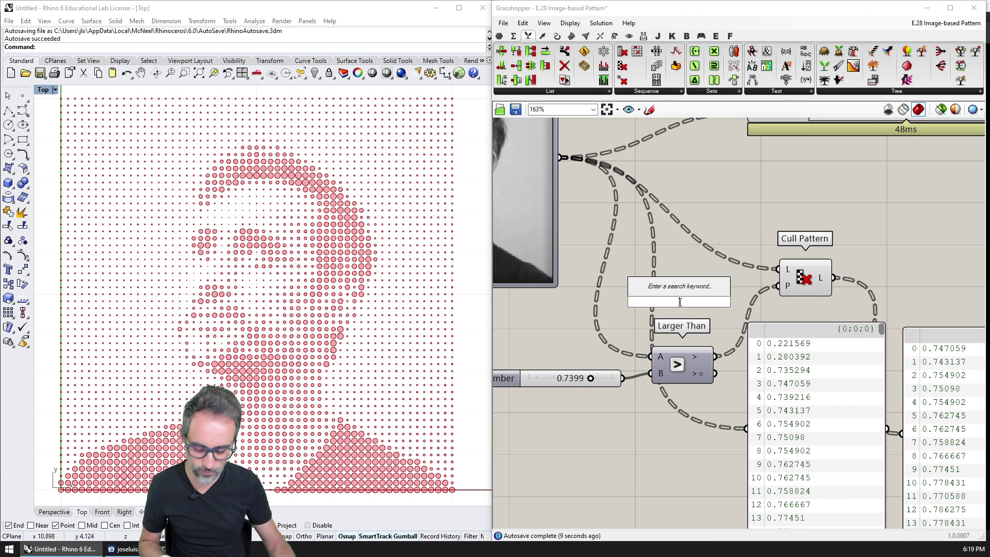
{"action": "type", "text": "small"}
{"action": "key", "text": "Return"}
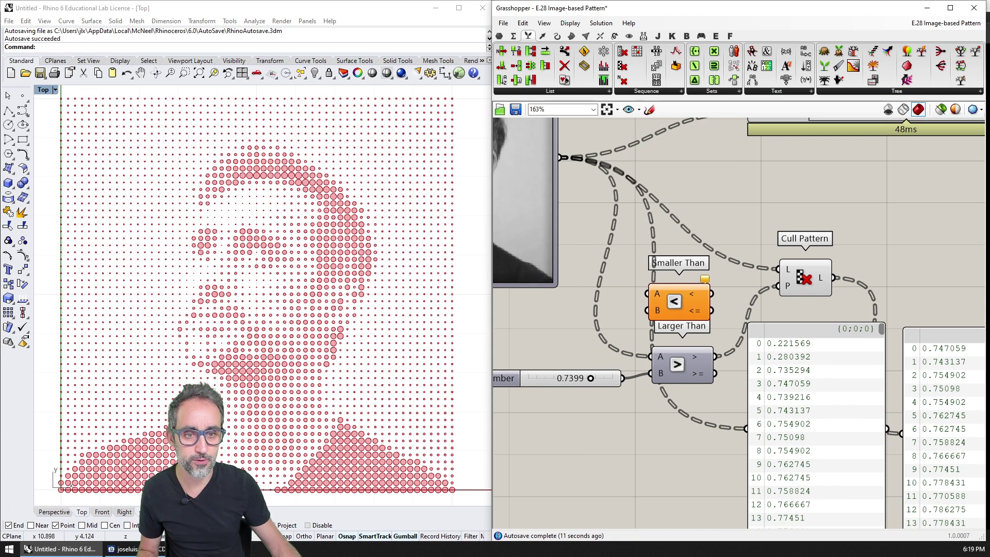
{"action": "left_click_drag", "start_coordinate": [560, 157], "coordinate": [648, 293]}
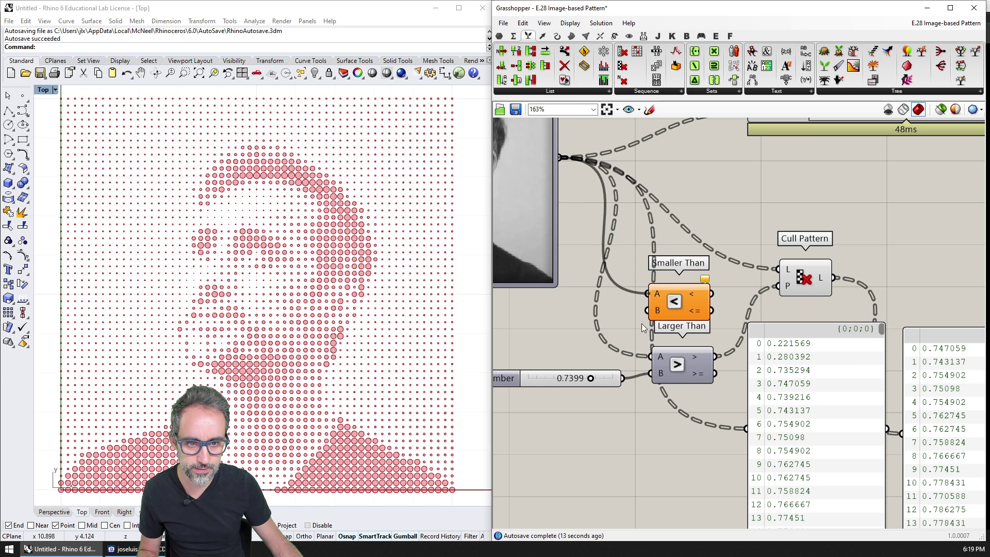
{"action": "left_click_drag", "start_coordinate": [622, 378], "coordinate": [647, 310]}
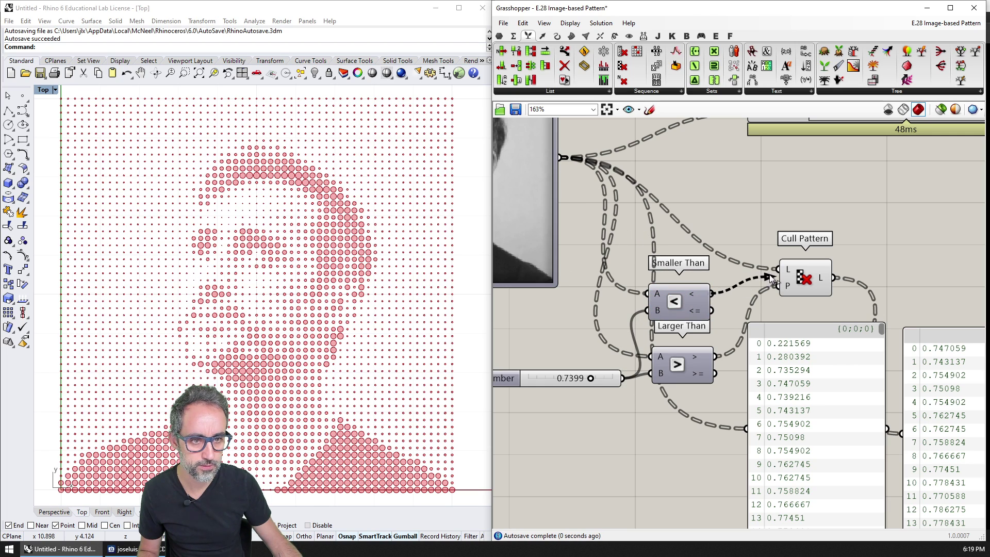
{"action": "left_click_drag", "start_coordinate": [711, 294], "coordinate": [778, 268]}
{"action": "right_click_drag", "start_coordinate": [796, 326], "coordinate": [736, 271]}
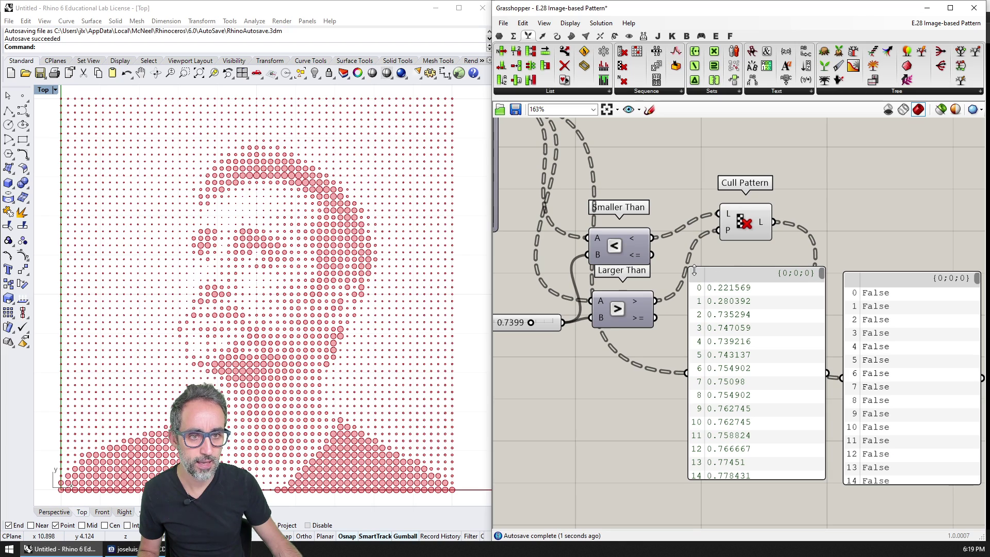
{"action": "key", "text": "ctrl+z"}
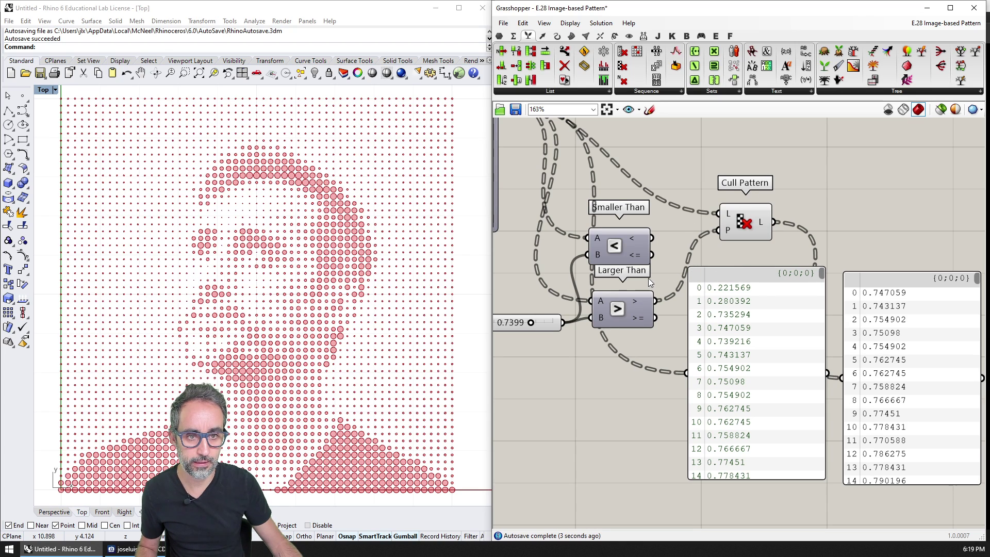
{"action": "left_click_drag", "start_coordinate": [652, 238], "coordinate": [719, 231]}
Delete the old Larger Than and move Smaller Than into its place
{"action": "left_click", "coordinate": [633, 305]}
{"action": "key", "text": "Delete"}
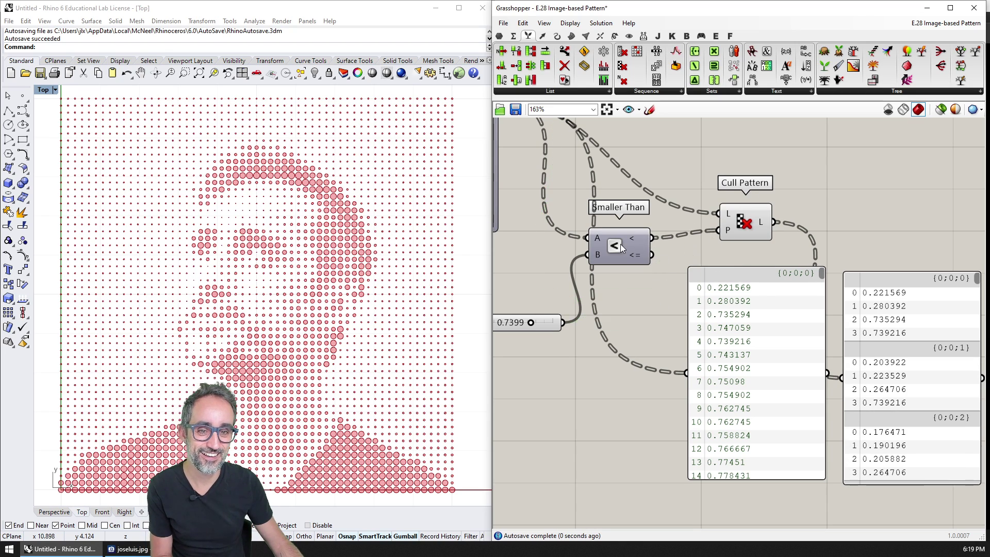
{"action": "left_click_drag", "start_coordinate": [620, 243], "coordinate": [630, 290]}
{"action": "right_click_drag", "start_coordinate": [753, 292], "coordinate": [736, 288]}
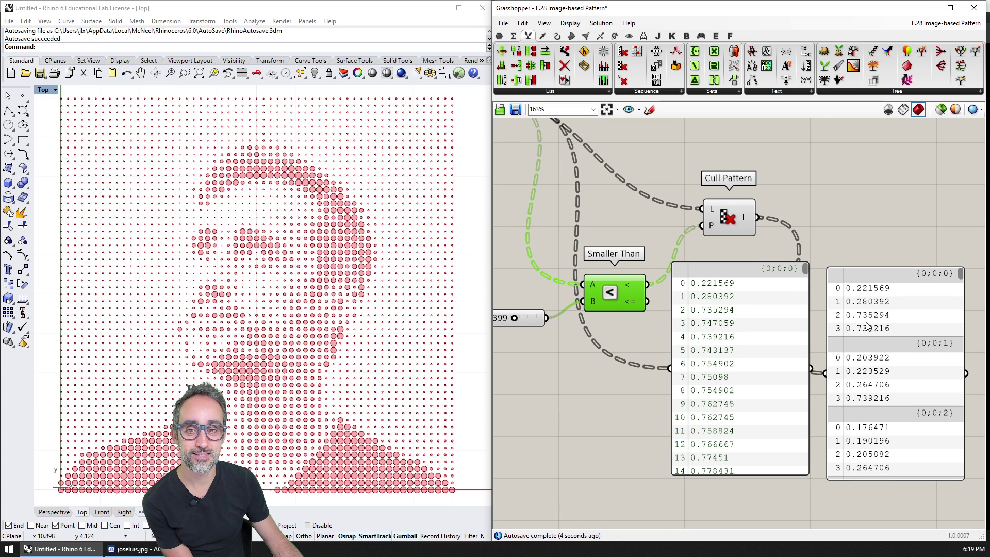
Feed the culled values into the Expression component's brightness input
{"action": "scroll", "coordinate": [722, 231], "scroll_direction": "down", "scroll_amount": 1}
{"action": "right_click_drag", "start_coordinate": [721, 231], "coordinate": [744, 336]}
{"action": "left_click_drag", "start_coordinate": [760, 324], "coordinate": [686, 199]}
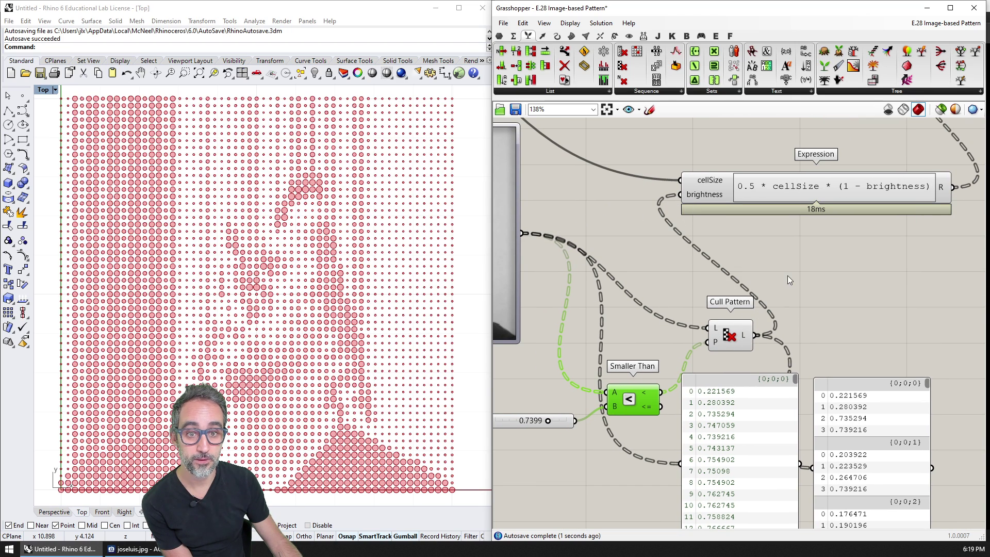
{"action": "scroll", "coordinate": [793, 280], "scroll_direction": "down", "scroll_amount": 2}
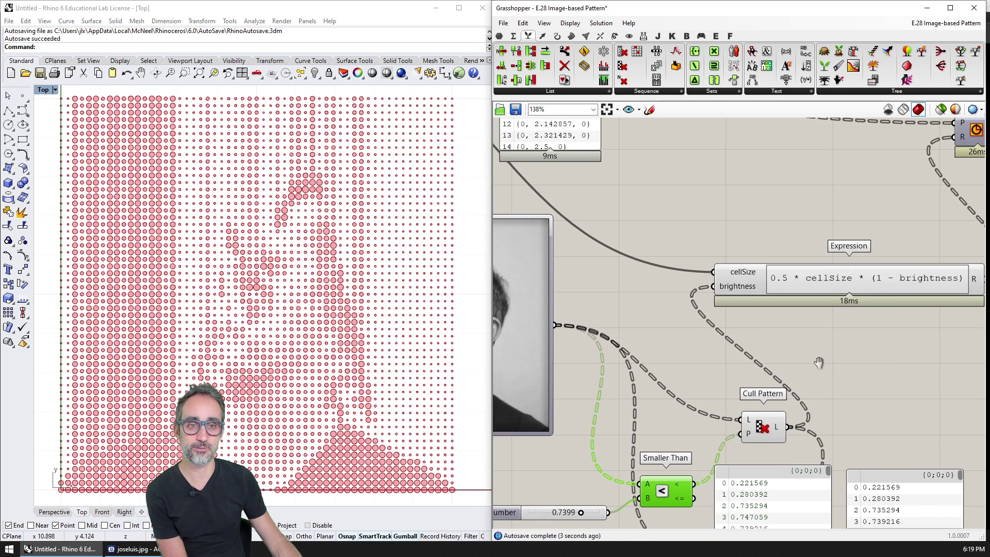
{"action": "mouse_move", "coordinate": [793, 280]}
{"action": "right_mouse_down"}
{"action": "mouse_move", "coordinate": [806, 334]}
{"action": "mouse_move", "coordinate": [800, 308]}
{"action": "mouse_move", "coordinate": [769, 313]}
{"action": "right_mouse_up"}
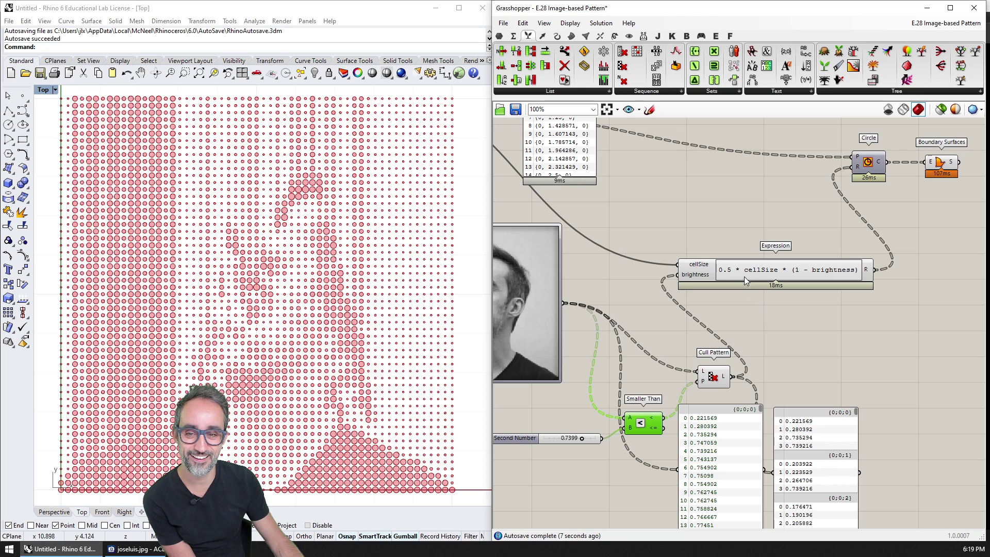
{"action": "scroll", "coordinate": [738, 280], "scroll_direction": "down", "scroll_amount": 1}
{"action": "mouse_move", "coordinate": [738, 279]}
{"action": "right_mouse_down"}
{"action": "mouse_move", "coordinate": [880, 336]}
{"action": "mouse_move", "coordinate": [841, 342]}
{"action": "right_mouse_up"}
{"action": "right_click_drag", "start_coordinate": [833, 423], "coordinate": [784, 357]}
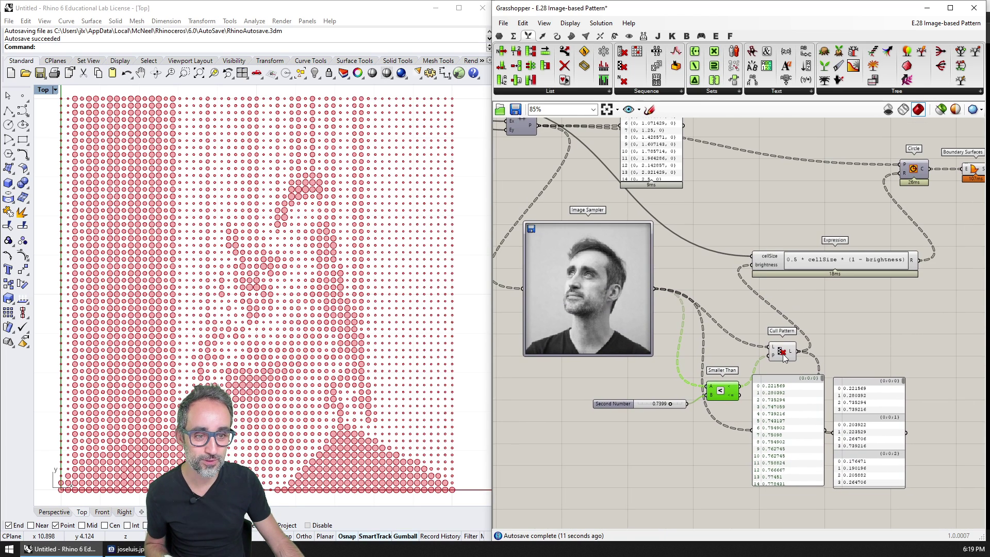
Duplicate the Cull Pattern component and place the copy beside the original
{"action": "left_click", "coordinate": [783, 354]}
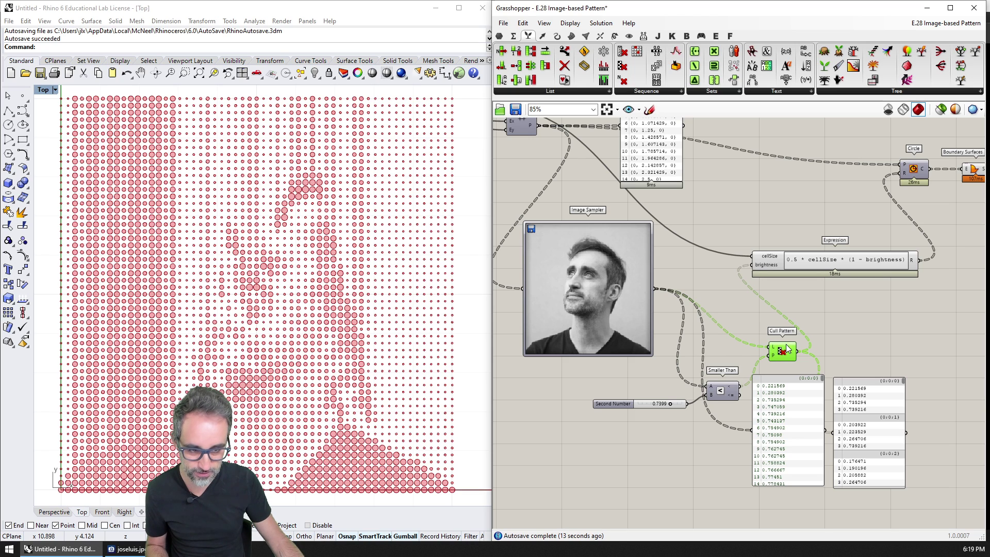
{"action": "left_click_drag", "start_coordinate": [775, 349], "coordinate": [713, 212], "text": "alt"}
{"action": "right_click_drag", "start_coordinate": [713, 213], "coordinate": [783, 292]}
{"action": "scroll", "coordinate": [625, 206], "scroll_direction": "up", "scroll_amount": 1}
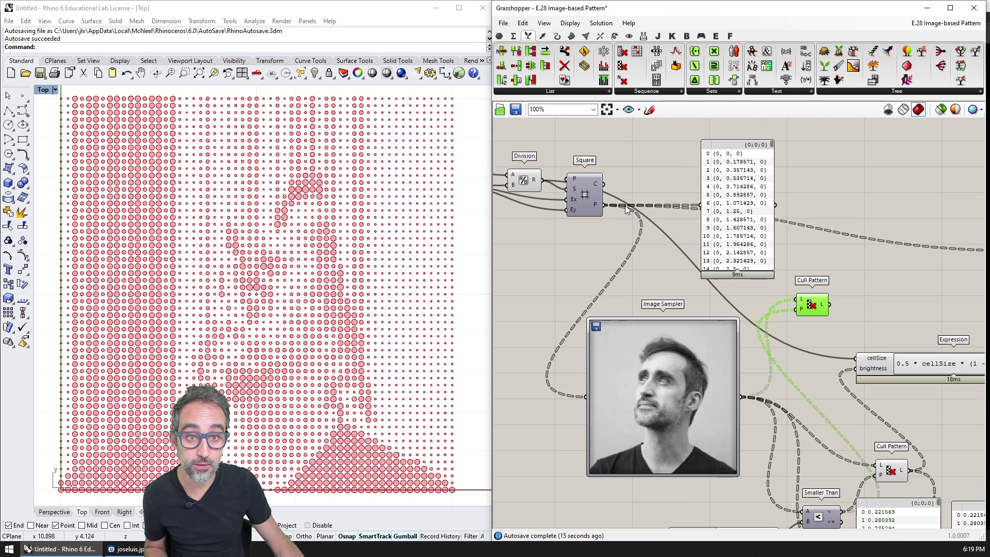
{"action": "left_click_drag", "start_coordinate": [607, 206], "coordinate": [747, 289]}
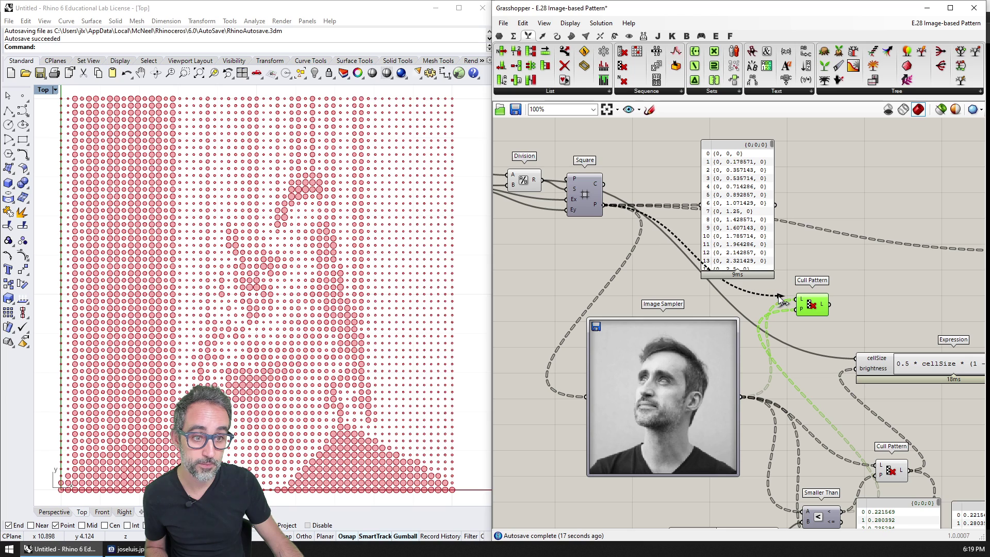
{"action": "left_click_drag", "start_coordinate": [812, 304], "coordinate": [913, 309]}
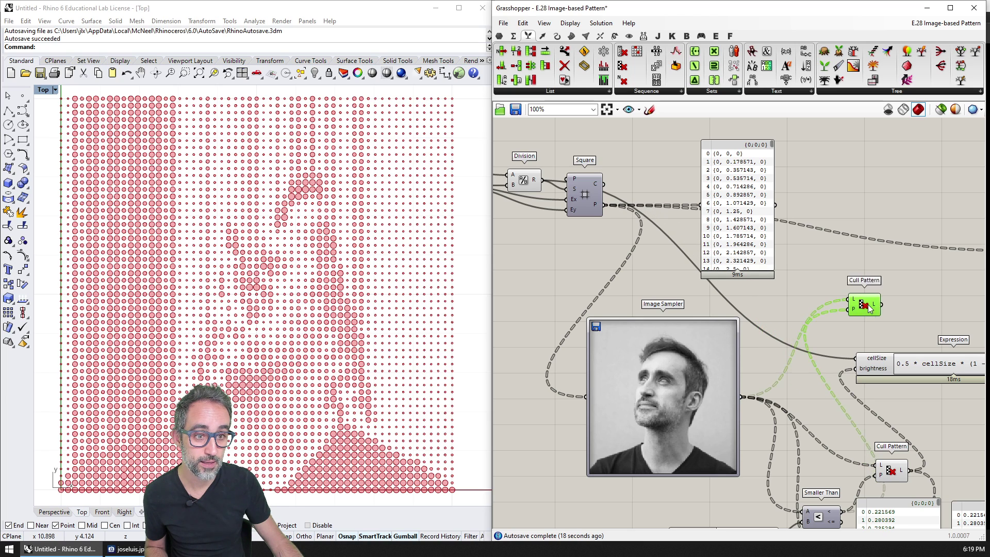
Wire the grid points into the new Cull Pattern and send its culled points to the circles
{"action": "right_click_drag", "start_coordinate": [781, 262], "coordinate": [738, 267]}
{"action": "left_click_drag", "start_coordinate": [558, 210], "coordinate": [853, 306]}
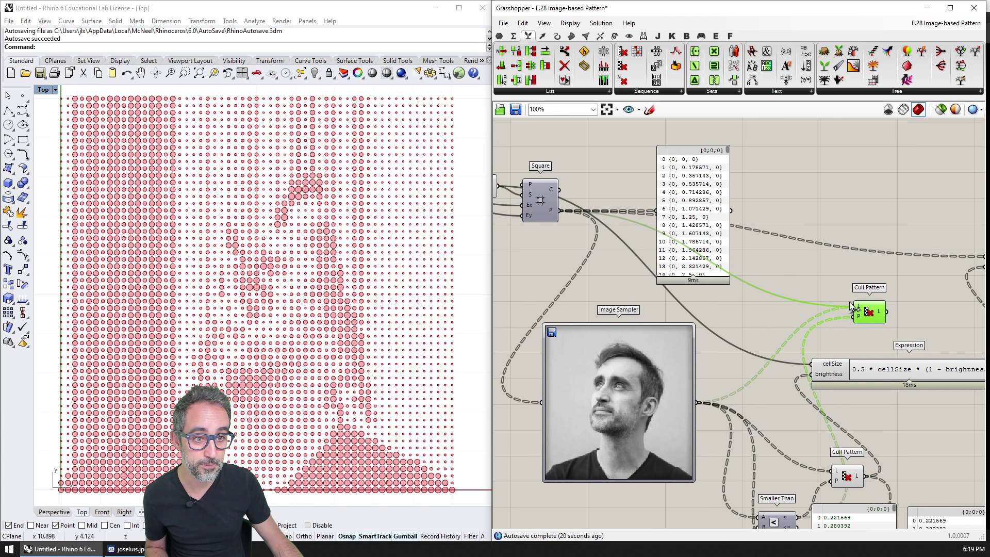
{"action": "right_click_drag", "start_coordinate": [895, 315], "coordinate": [729, 311]}
{"action": "mouse_move", "coordinate": [702, 307]}
{"action": "left_mouse_down"}
{"action": "mouse_move", "coordinate": [723, 286]}
{"action": "mouse_move", "coordinate": [818, 262]}
{"action": "mouse_move", "coordinate": [820, 252]}
{"action": "left_mouse_up"}
Use the culled points as the circle centres
{"action": "mouse_move", "coordinate": [727, 289]}
{"action": "left_mouse_down"}
{"action": "mouse_move", "coordinate": [743, 262]}
{"action": "mouse_move", "coordinate": [757, 260]}
{"action": "left_mouse_up"}
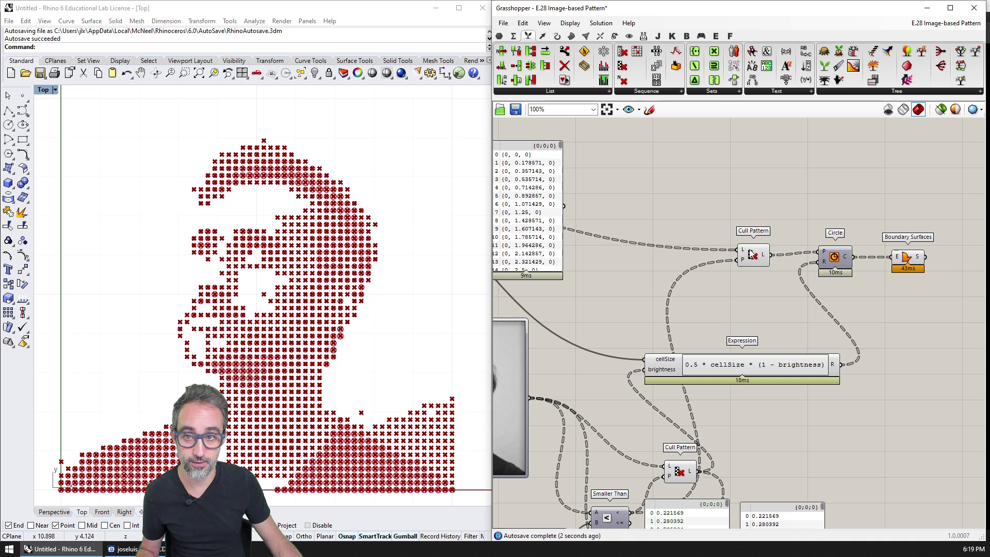
{"action": "right_click_drag", "start_coordinate": [667, 273], "coordinate": [744, 242]}
{"action": "scroll", "coordinate": [667, 371], "scroll_direction": "up", "scroll_amount": 2}
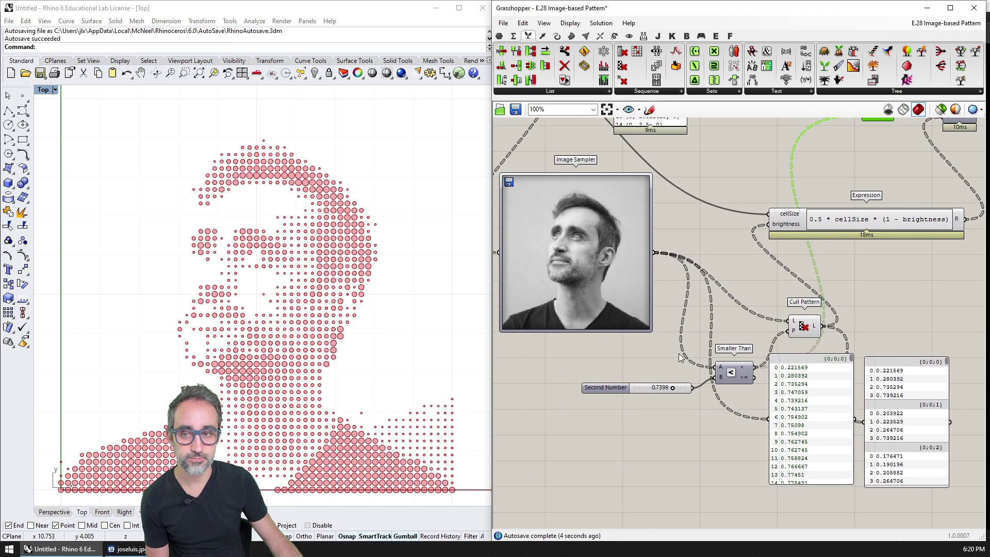
{"action": "scroll", "coordinate": [673, 419], "scroll_direction": "up", "scroll_amount": 2}
Set the brightness threshold slider to 0.8, then lower it to about 0.6483
{"action": "mouse_move", "coordinate": [674, 365]}
{"action": "left_mouse_down"}
{"action": "mouse_move", "coordinate": [637, 368]}
{"action": "mouse_move", "coordinate": [707, 365]}
{"action": "left_mouse_up"}
{"action": "double_click", "coordinate": [660, 365]}
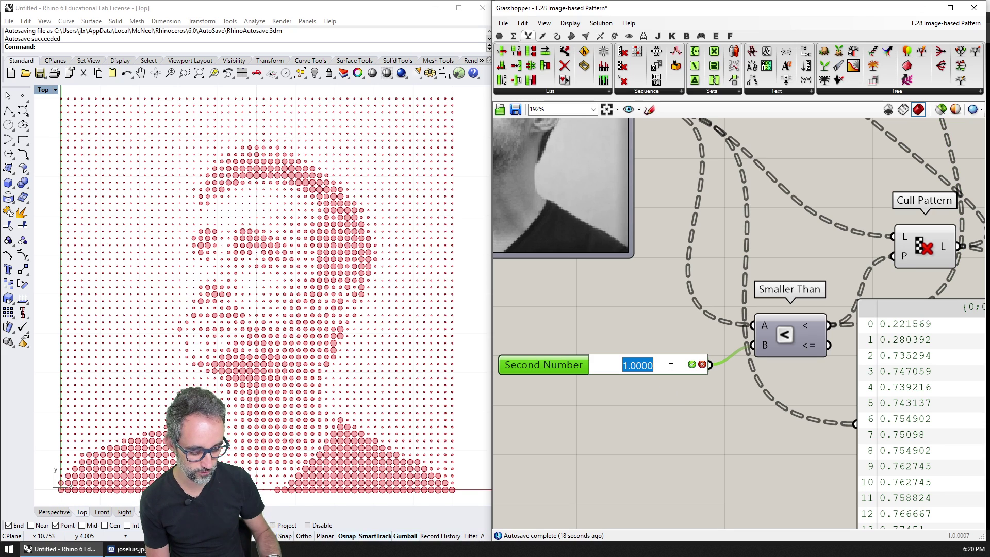
{"action": "type", "text": "0.8"}
{"action": "key", "text": "Return"}
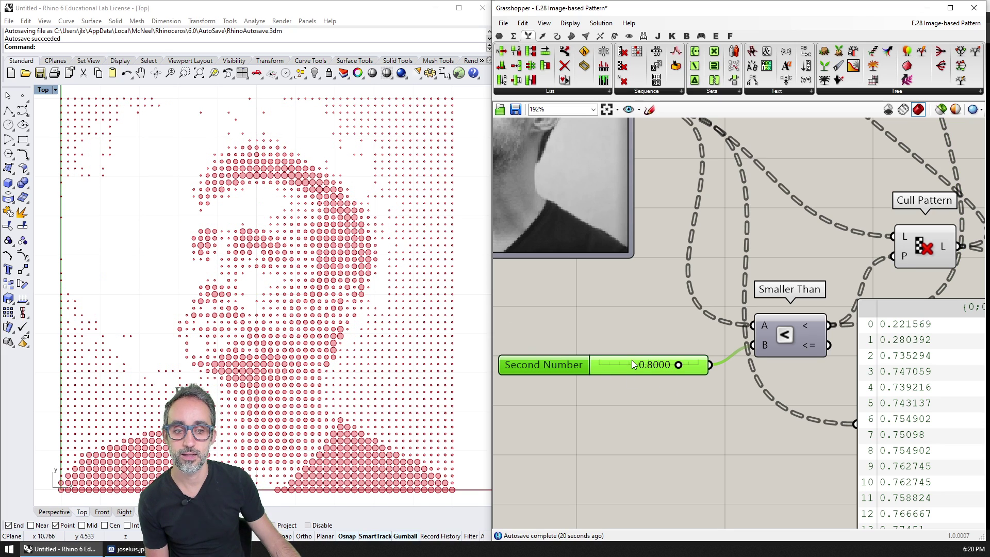
{"action": "scroll", "coordinate": [670, 363], "scroll_direction": "down", "scroll_amount": 3}
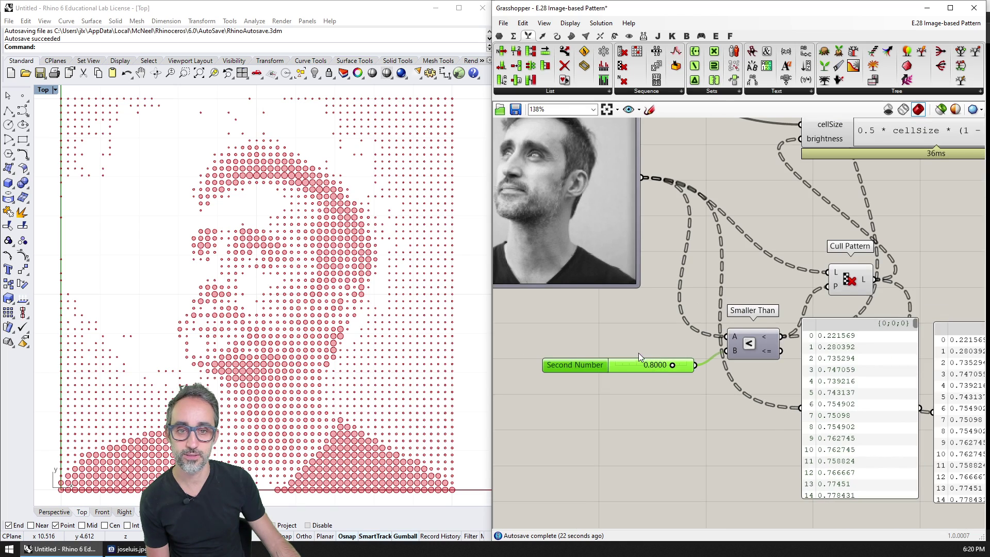
{"action": "scroll", "coordinate": [639, 354], "scroll_direction": "up", "scroll_amount": 2}
{"action": "left_click_drag", "start_coordinate": [752, 438], "coordinate": [751, 439]}
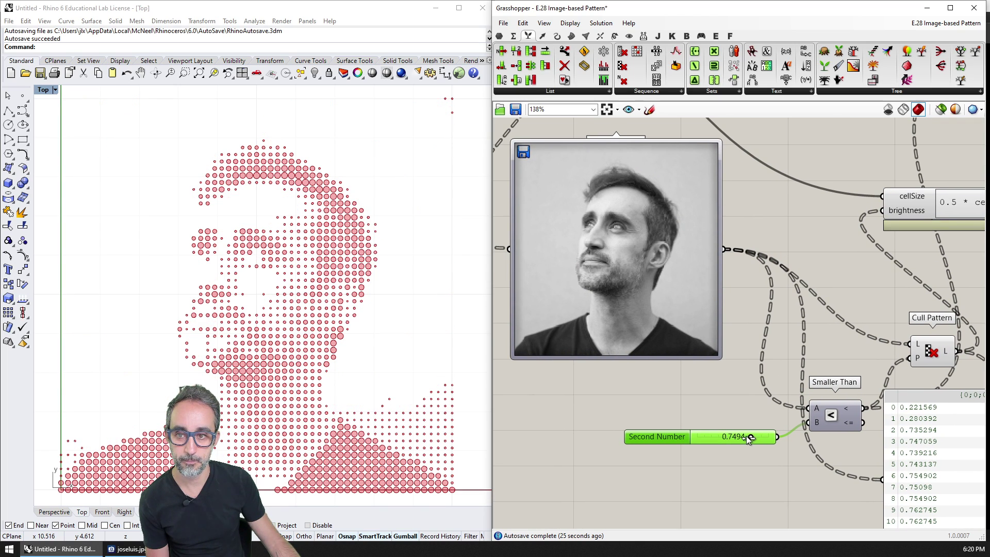
{"action": "left_click_drag", "start_coordinate": [746, 436], "coordinate": [743, 436]}
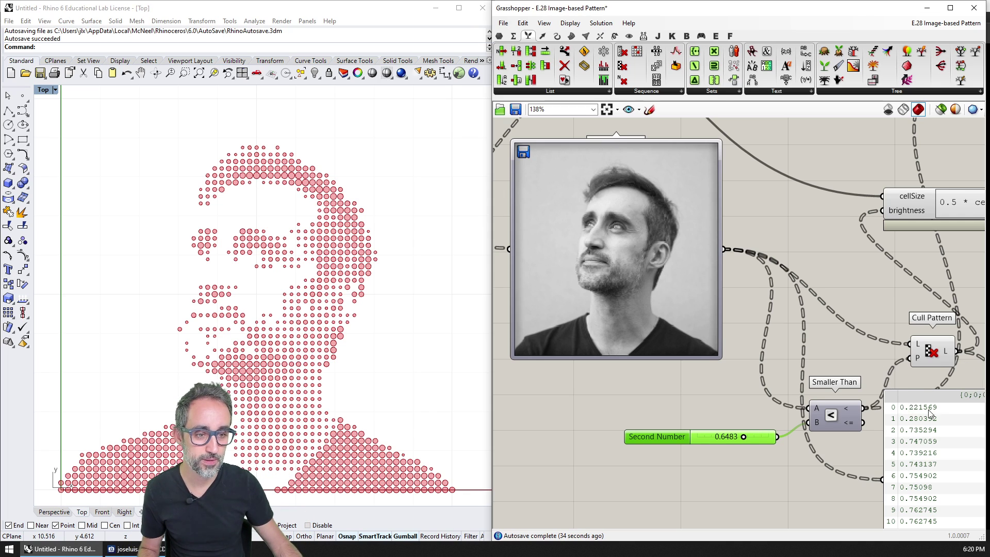
{"action": "right_click_drag", "start_coordinate": [948, 425], "coordinate": [820, 355]}
{"action": "right_click_drag", "start_coordinate": [718, 358], "coordinate": [661, 354]}
Feed the grid points into the upper Cull Pattern
{"action": "left_click", "coordinate": [748, 278]}
{"action": "scroll", "coordinate": [714, 271], "scroll_direction": "down", "scroll_amount": 2}
{"action": "mouse_move", "coordinate": [717, 278]}
{"action": "right_mouse_down"}
{"action": "mouse_move", "coordinate": [720, 339]}
{"action": "mouse_move", "coordinate": [808, 366]}
{"action": "right_mouse_up"}
{"action": "scroll", "coordinate": [783, 346], "scroll_direction": "down", "scroll_amount": 1}
{"action": "right_click", "coordinate": [846, 295]}
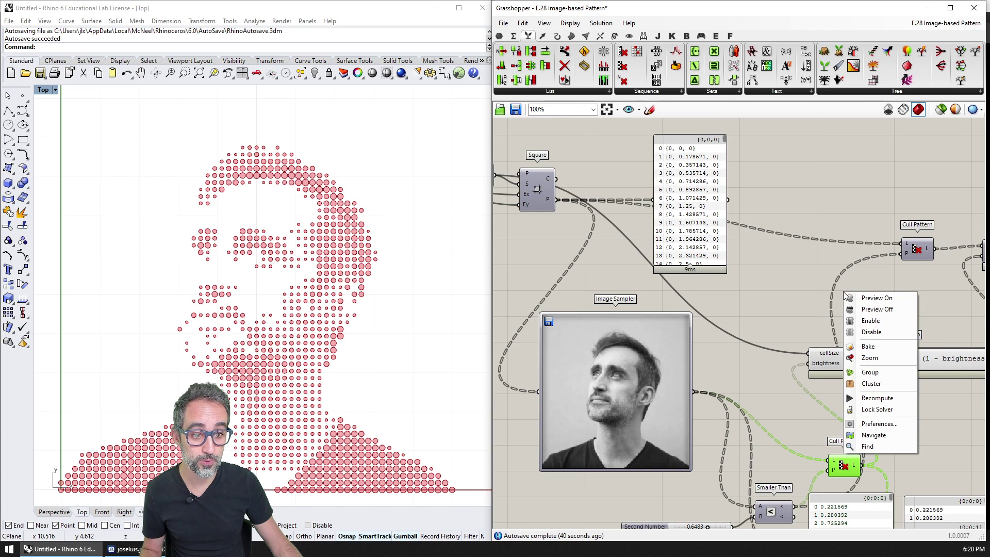
{"action": "scroll", "coordinate": [639, 250], "scroll_direction": "down", "scroll_amount": 1}
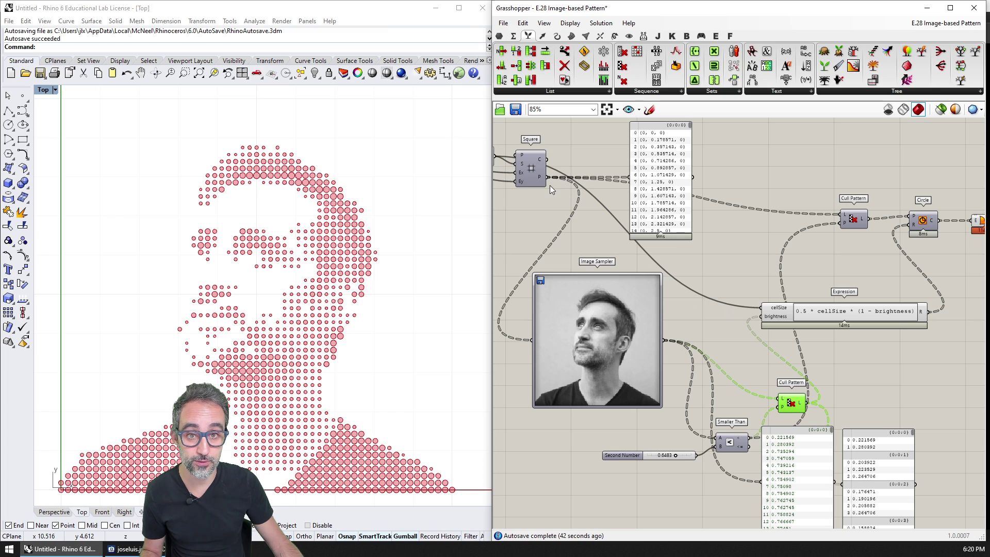
{"action": "mouse_move", "coordinate": [547, 177]}
{"action": "left_mouse_down"}
{"action": "mouse_move", "coordinate": [866, 225]}
{"action": "mouse_move", "coordinate": [844, 250]}
{"action": "left_mouse_up"}
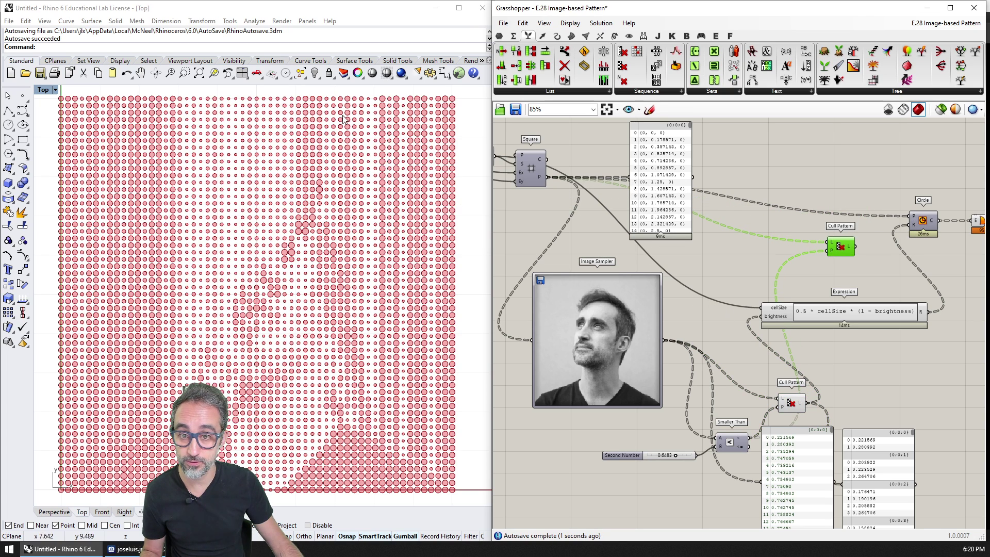
Move the lower Cull Pattern and the Smaller Than threshold test next to each other
{"action": "left_click", "coordinate": [792, 406]}
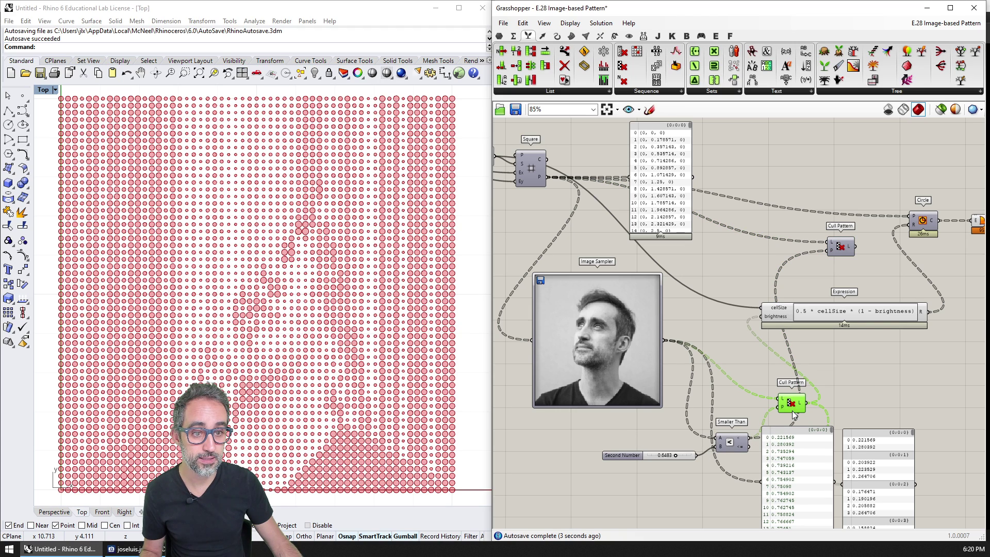
{"action": "scroll", "coordinate": [794, 415], "scroll_direction": "up", "scroll_amount": 1}
{"action": "left_click_drag", "start_coordinate": [796, 405], "coordinate": [743, 353]}
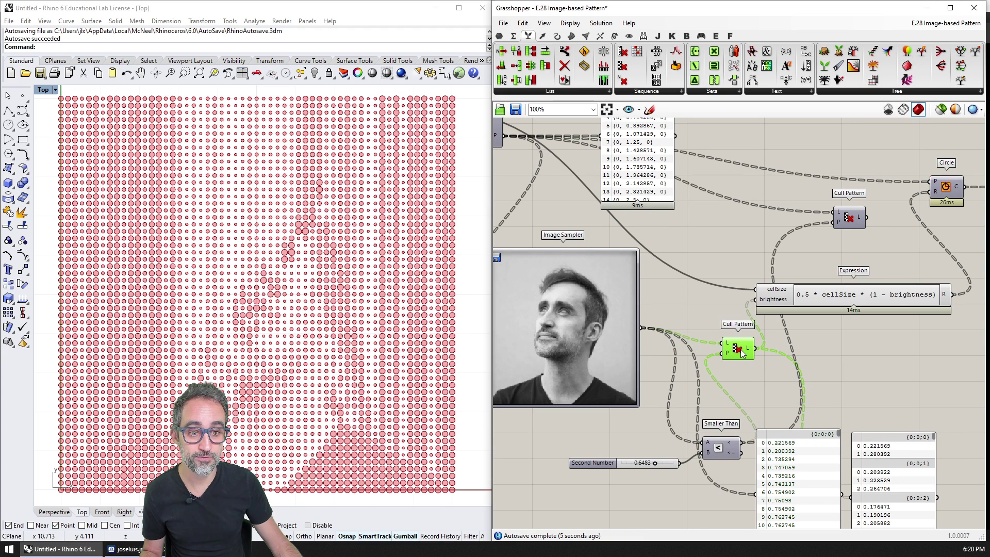
{"action": "left_click_drag", "start_coordinate": [726, 449], "coordinate": [727, 392]}
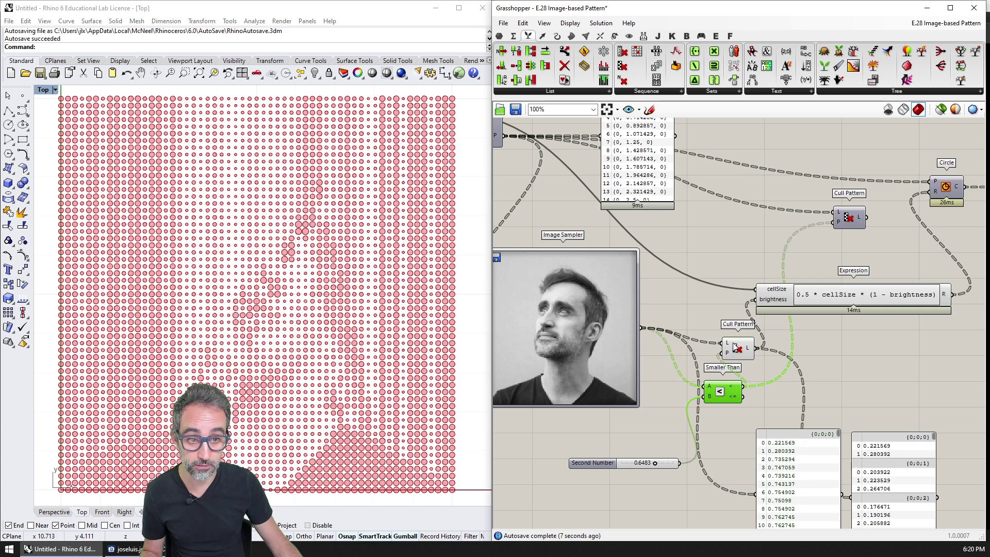
{"action": "mouse_move", "coordinate": [735, 347]}
{"action": "left_mouse_down"}
{"action": "mouse_move", "coordinate": [780, 380]}
{"action": "mouse_move", "coordinate": [770, 384]}
{"action": "left_mouse_up"}
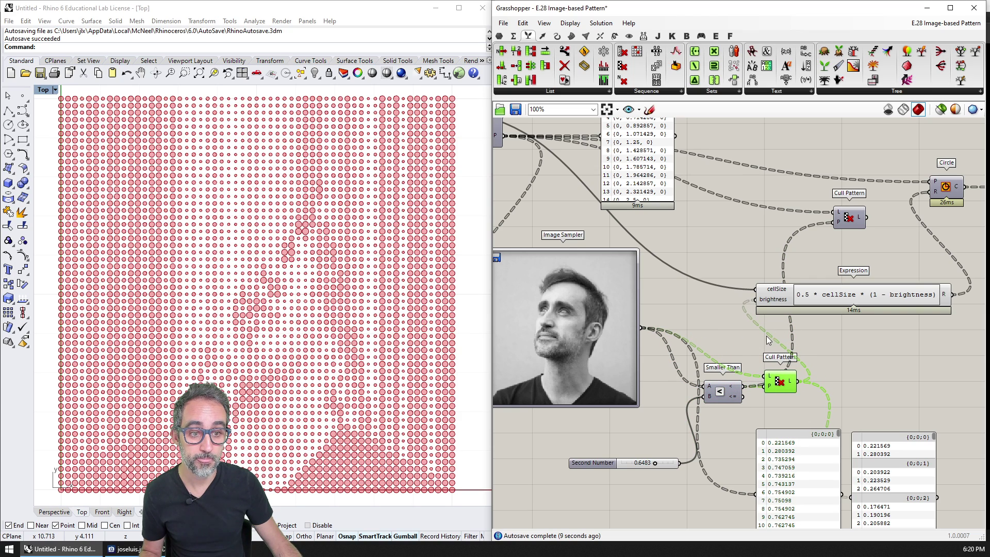
{"action": "right_click_drag", "start_coordinate": [882, 330], "coordinate": [823, 338]}
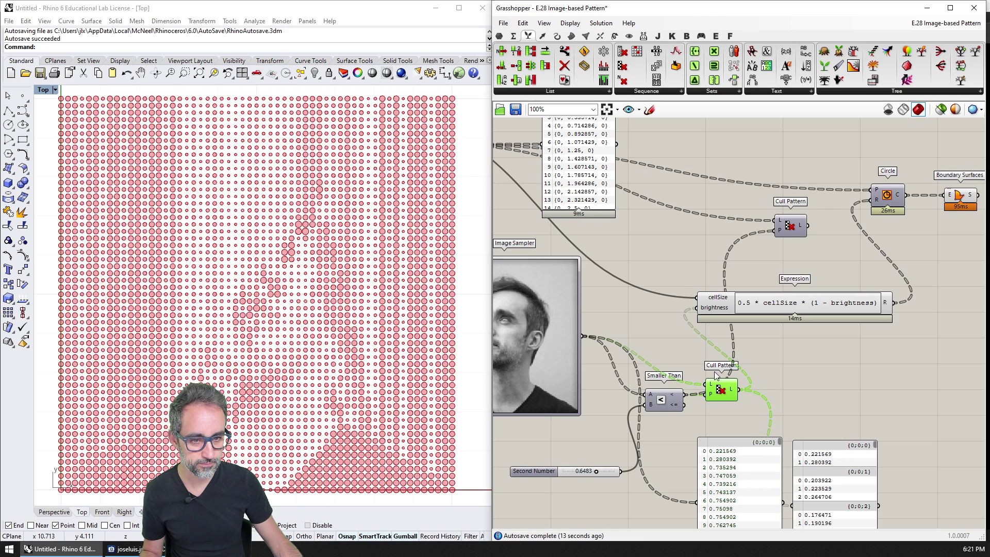
{"action": "right_click_drag", "start_coordinate": [713, 367], "coordinate": [764, 403]}
Wire Square's points into the Cull Pattern list, route its output to the circles, and move the Expression beside it
{"action": "right_click_drag", "start_coordinate": [520, 190], "coordinate": [578, 200]}
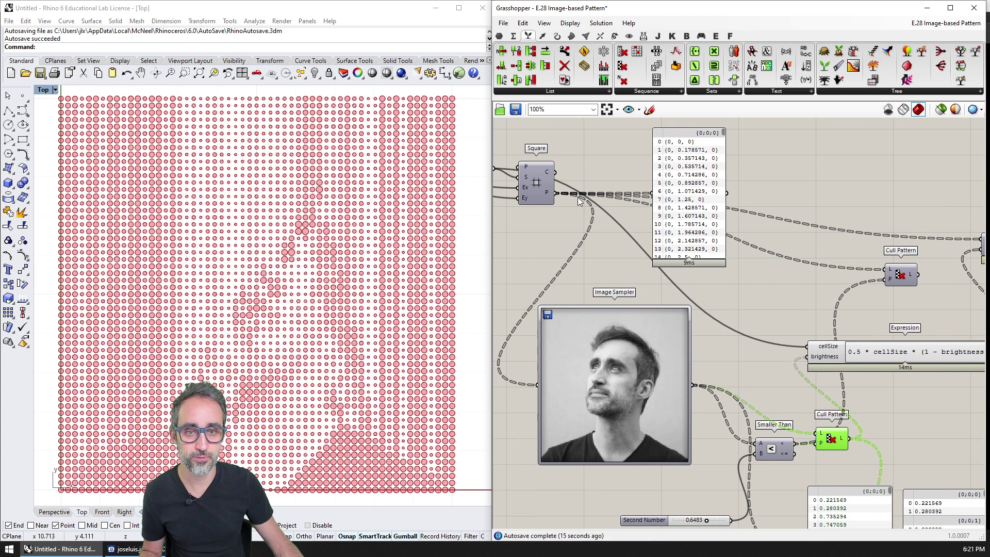
{"action": "left_click", "coordinate": [546, 192]}
{"action": "left_click_drag", "start_coordinate": [554, 193], "coordinate": [885, 269]}
{"action": "right_click_drag", "start_coordinate": [908, 302], "coordinate": [767, 265]}
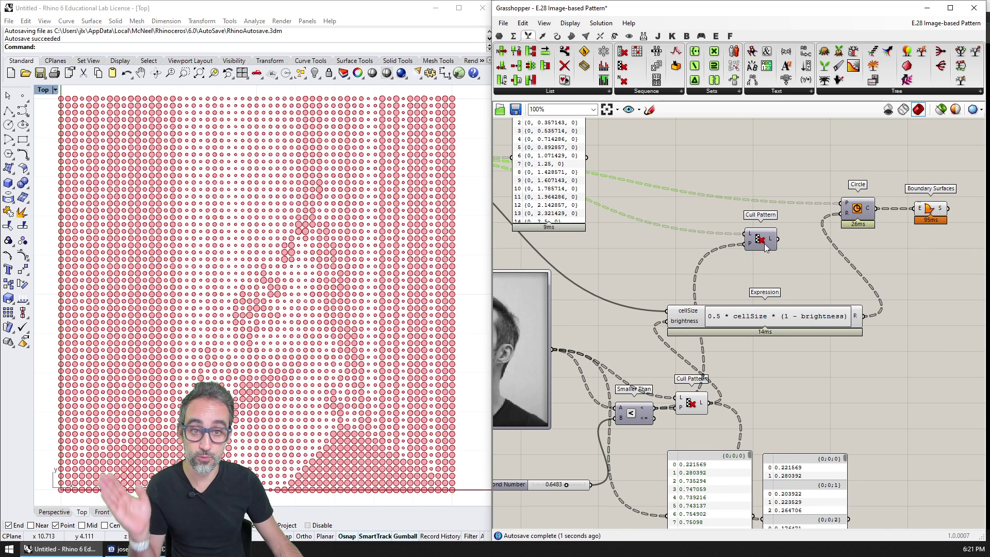
{"action": "left_click", "coordinate": [691, 404]}
{"action": "mouse_move", "coordinate": [778, 238]}
{"action": "left_mouse_down"}
{"action": "mouse_move", "coordinate": [820, 204]}
{"action": "mouse_move", "coordinate": [841, 203]}
{"action": "mouse_move", "coordinate": [796, 206]}
{"action": "left_mouse_up"}
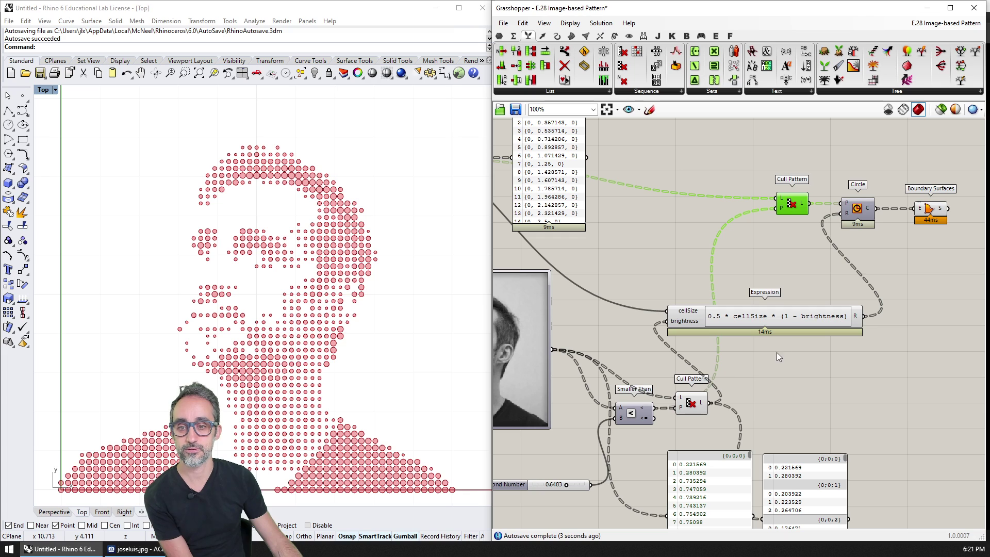
{"action": "mouse_move", "coordinate": [776, 316]}
{"action": "left_mouse_down"}
{"action": "mouse_move", "coordinate": [855, 401]}
{"action": "mouse_move", "coordinate": [701, 527]}
{"action": "left_mouse_up"}
{"action": "scroll", "coordinate": [804, 361], "scroll_direction": "down", "scroll_amount": 2}
{"action": "key", "text": "Delete"}
{"action": "scroll", "coordinate": [752, 434], "scroll_direction": "down", "scroll_amount": 2}
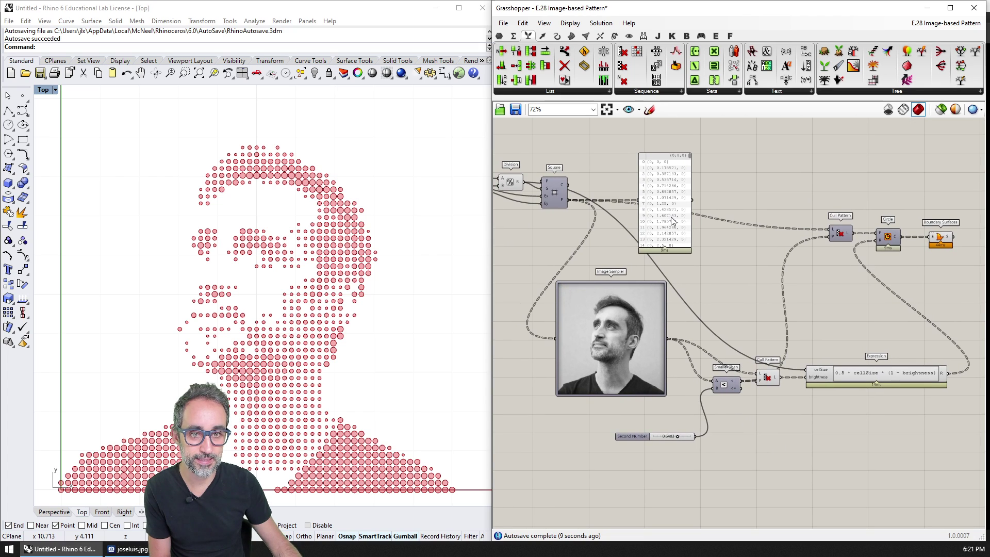
{"action": "scroll", "coordinate": [770, 420], "scroll_direction": "up", "scroll_amount": 2}
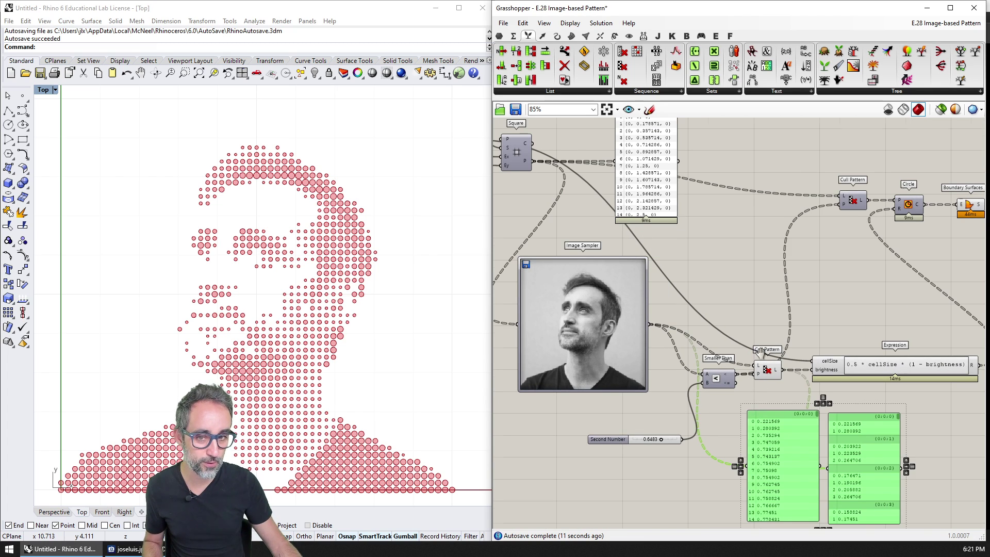
{"action": "key", "text": "ctrl+z"}
{"action": "right_click_drag", "start_coordinate": [758, 420], "coordinate": [846, 436]}
{"action": "scroll", "coordinate": [846, 436], "scroll_direction": "down", "scroll_amount": 2}
{"action": "right_click_drag", "start_coordinate": [877, 262], "coordinate": [730, 284]}
{"action": "right_click", "coordinate": [870, 257]}
{"action": "left_click", "coordinate": [882, 311]}
{"action": "left_click", "coordinate": [893, 403]}
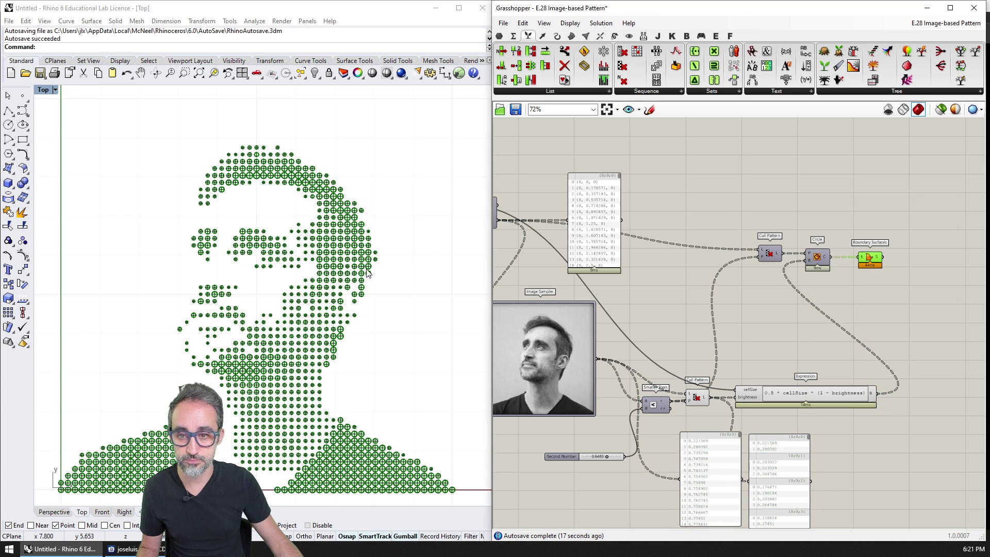
{"action": "scroll", "coordinate": [350, 451], "scroll_direction": "down", "scroll_amount": 4}
{"action": "left_click_drag", "start_coordinate": [340, 346], "coordinate": [327, 156]}
{"action": "left_click", "coordinate": [400, 172]}
{"action": "scroll", "coordinate": [330, 232], "scroll_direction": "up", "scroll_amount": 4}
{"action": "left_click", "coordinate": [44, 90]}
{"action": "left_click", "coordinate": [62, 126]}
{"action": "scroll", "coordinate": [135, 188], "scroll_direction": "up", "scroll_amount": 2}
{"action": "scroll", "coordinate": [376, 299], "scroll_direction": "up", "scroll_amount": 3}
{"action": "scroll", "coordinate": [376, 299], "scroll_direction": "down", "scroll_amount": 5}
{"action": "scroll", "coordinate": [382, 351], "scroll_direction": "up", "scroll_amount": 3}
{"action": "scroll", "coordinate": [387, 392], "scroll_direction": "down", "scroll_amount": 3}
{"action": "key", "text": "ctrl+a"}
{"action": "key", "text": "Delete"}
{"action": "right_click_drag", "start_coordinate": [390, 408], "coordinate": [371, 181]}
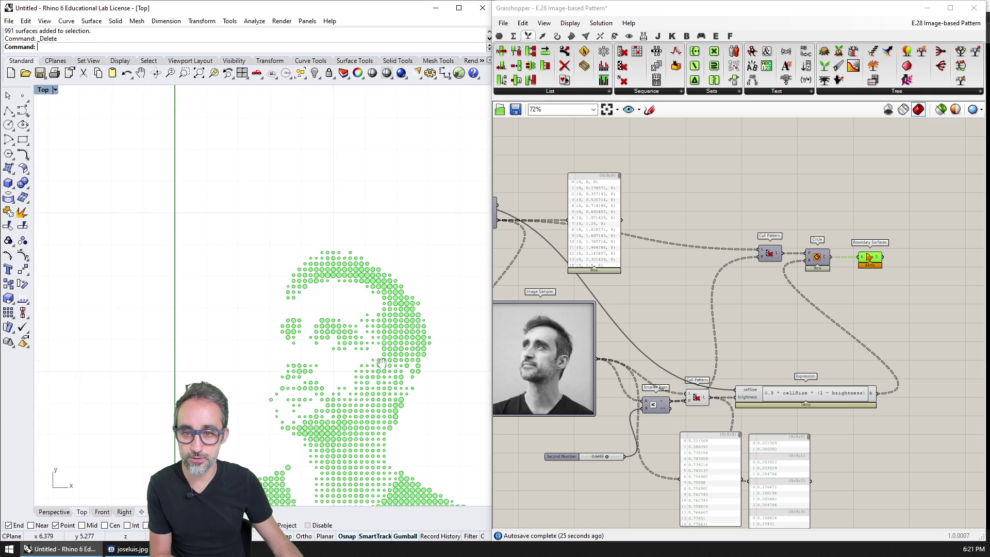
{"action": "scroll", "coordinate": [330, 257], "scroll_direction": "up", "scroll_amount": 2}
{"action": "scroll", "coordinate": [313, 315], "scroll_direction": "up", "scroll_amount": 2}
{"action": "right_click_drag", "start_coordinate": [313, 316], "coordinate": [318, 311]}
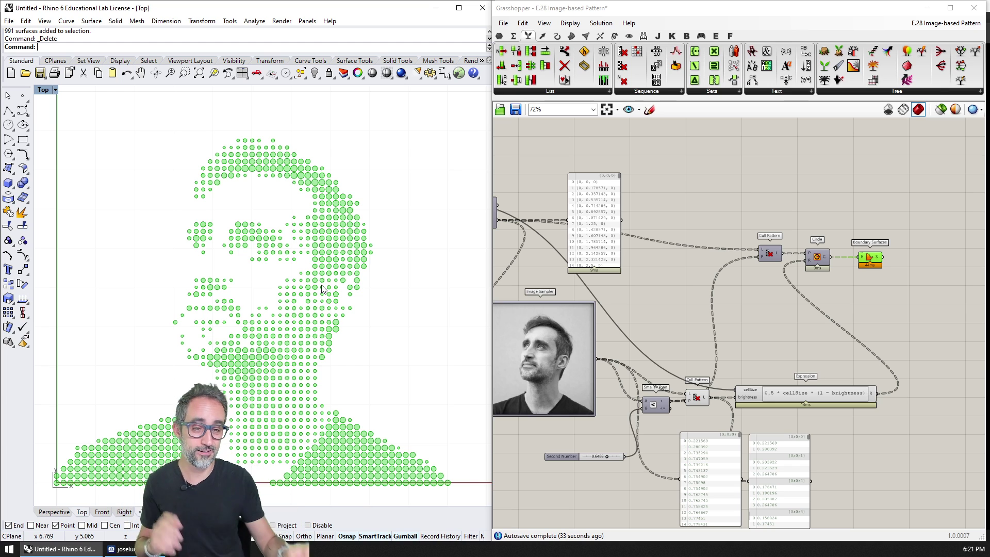
{"action": "left_click", "coordinate": [683, 140]}
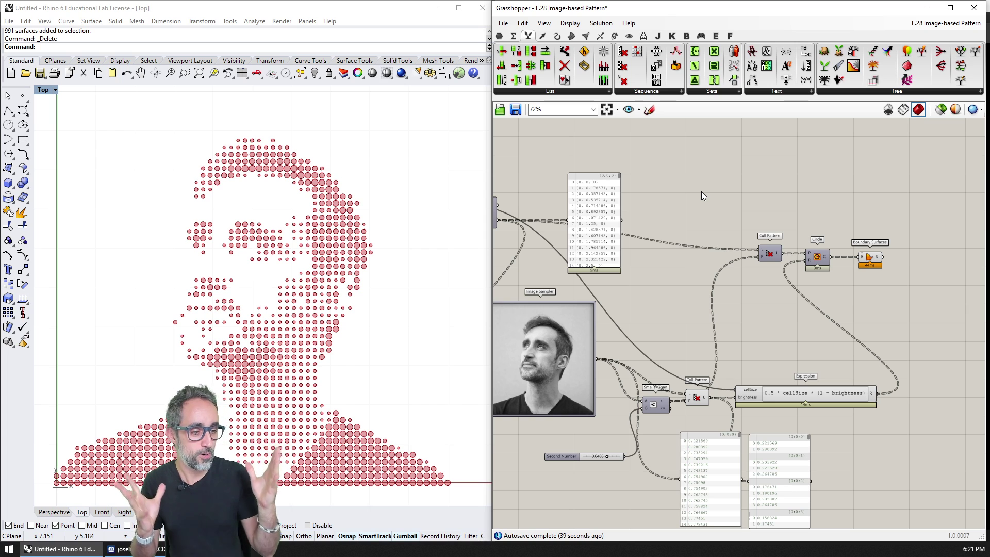
{"action": "right_click_drag", "start_coordinate": [335, 313], "coordinate": [368, 304]}
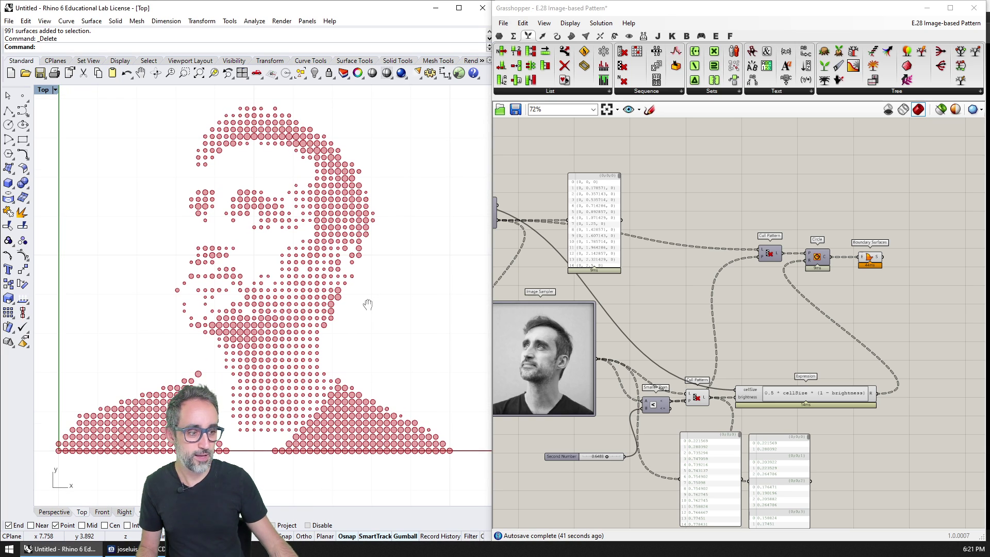
{"action": "left_click", "coordinate": [879, 257]}
{"action": "scroll", "coordinate": [812, 345], "scroll_direction": "down", "scroll_amount": 2}
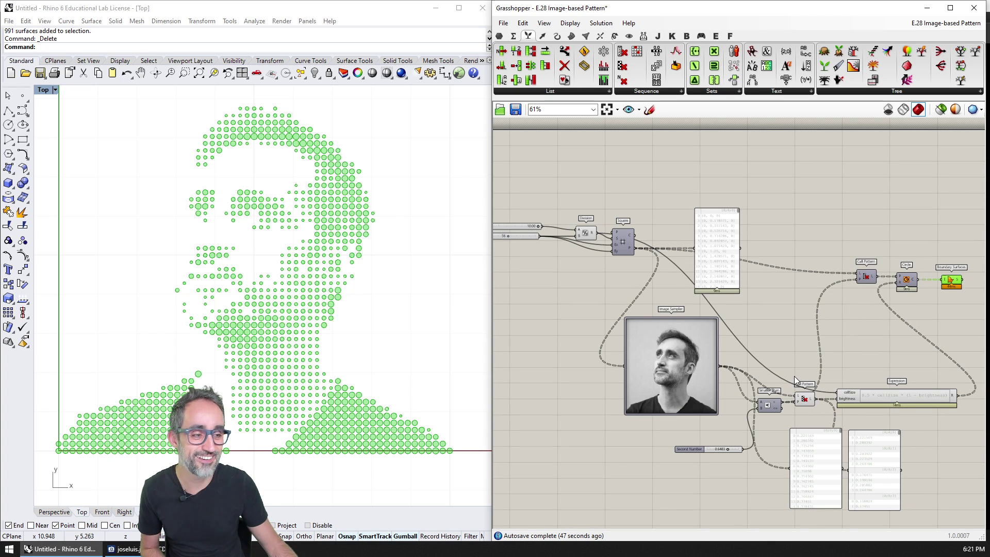
{"action": "left_click", "coordinate": [807, 316]}
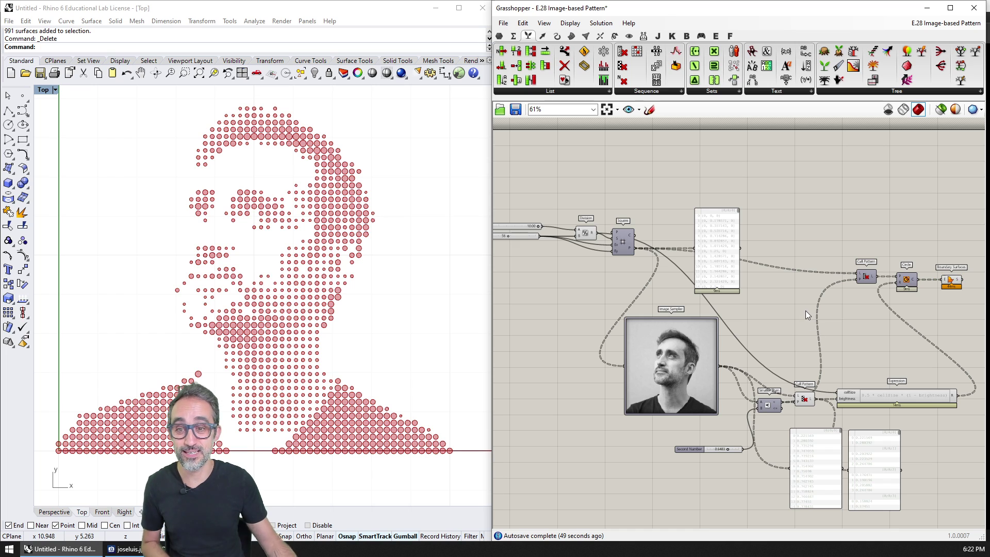